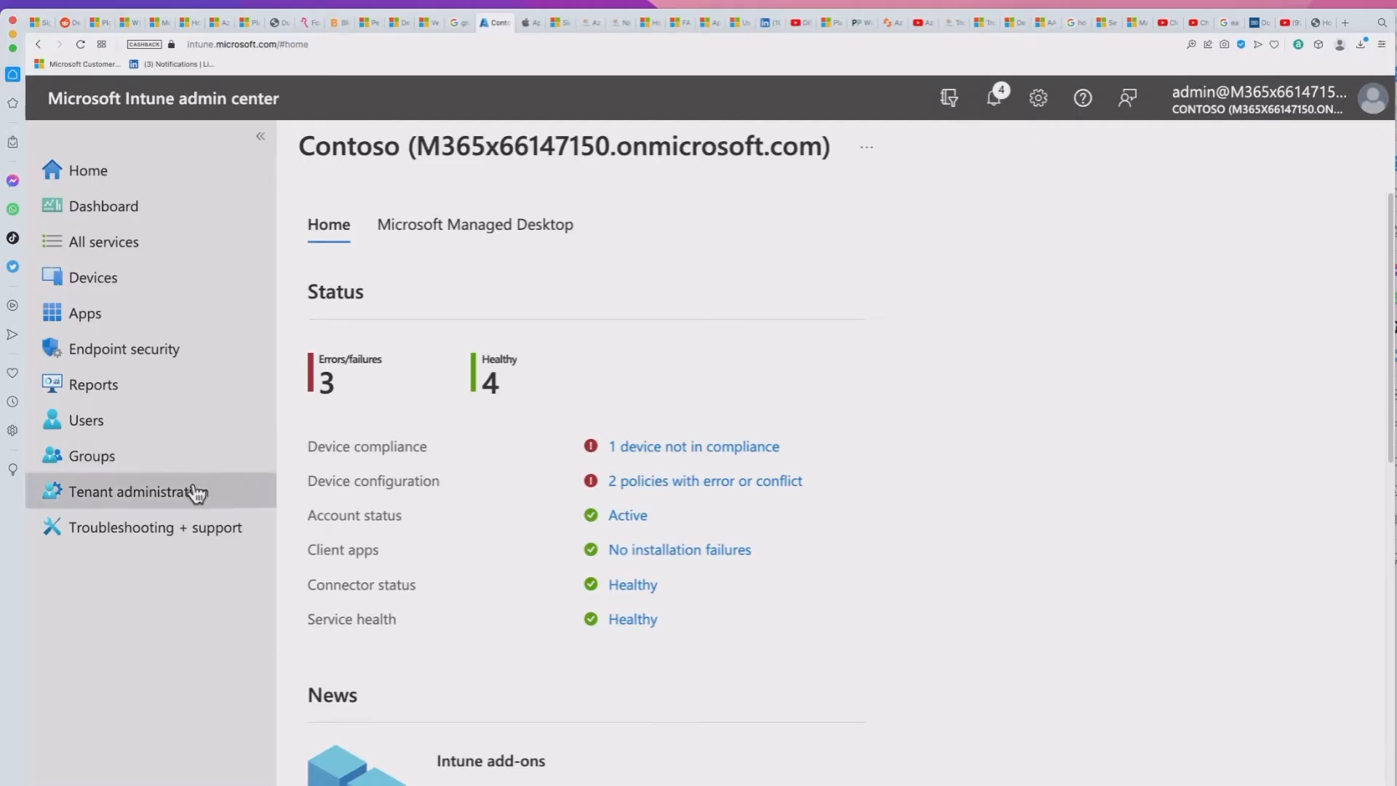
- Start creating a new Apple VPP token under the tenant's connectors and tokens
{"action": "left_click", "coordinate": [174, 499]}
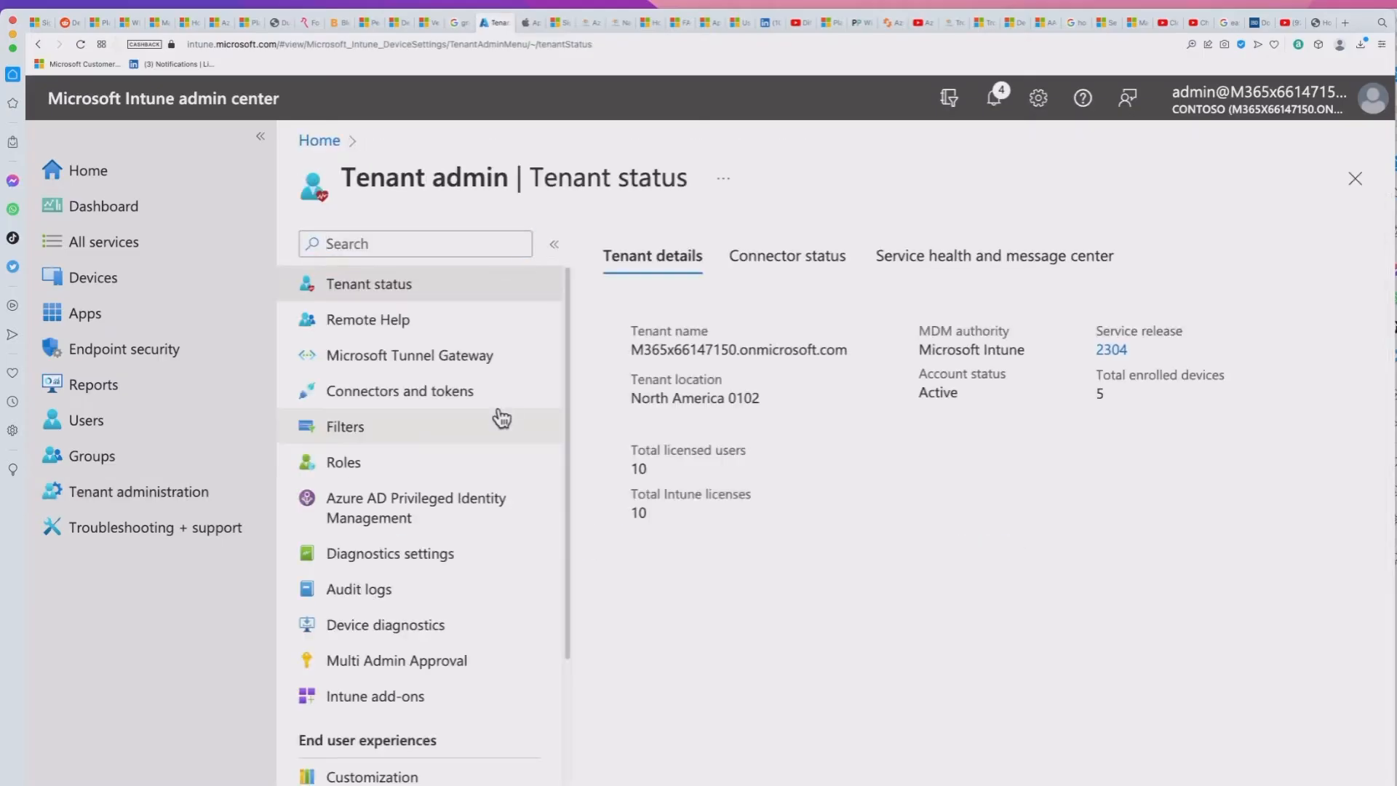
{"action": "left_click", "coordinate": [407, 387]}
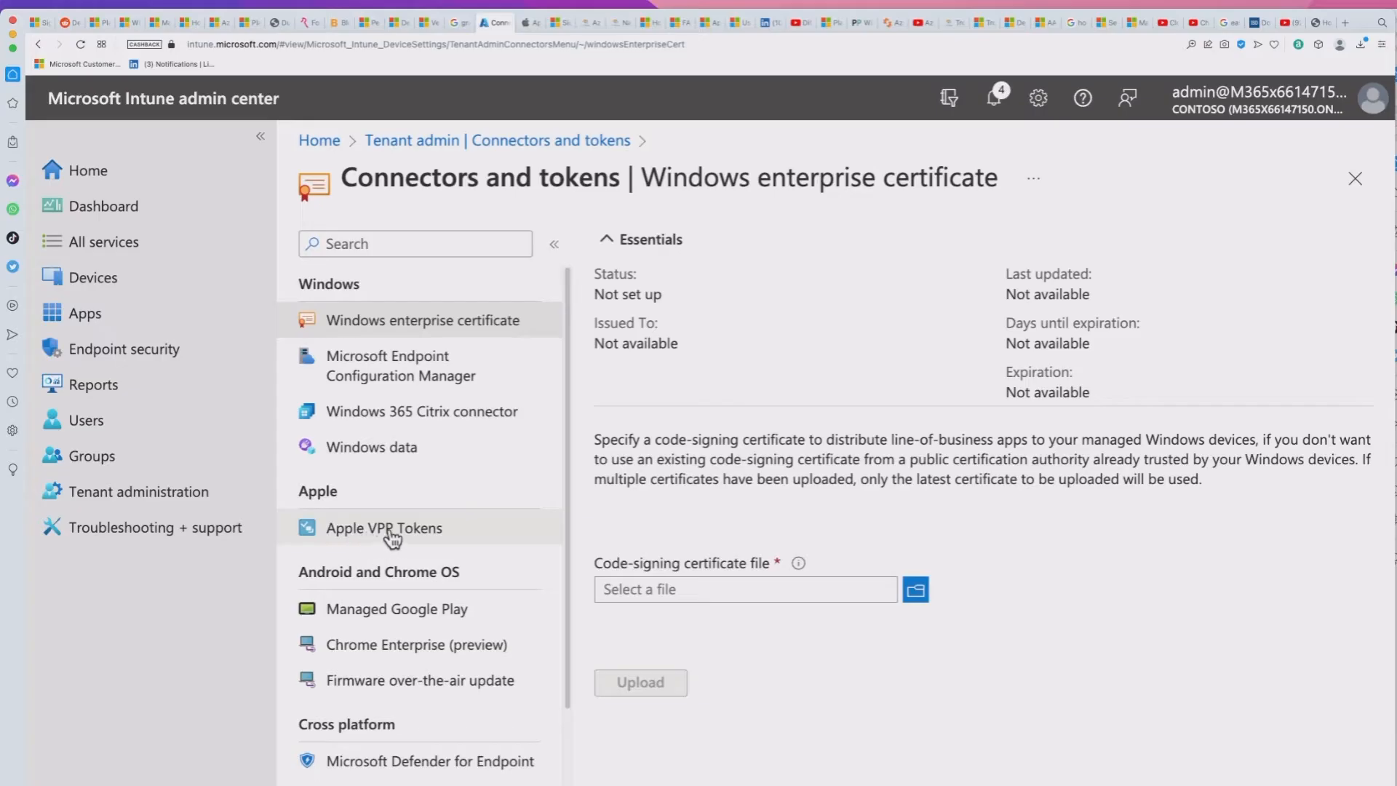
{"action": "left_click", "coordinate": [348, 529]}
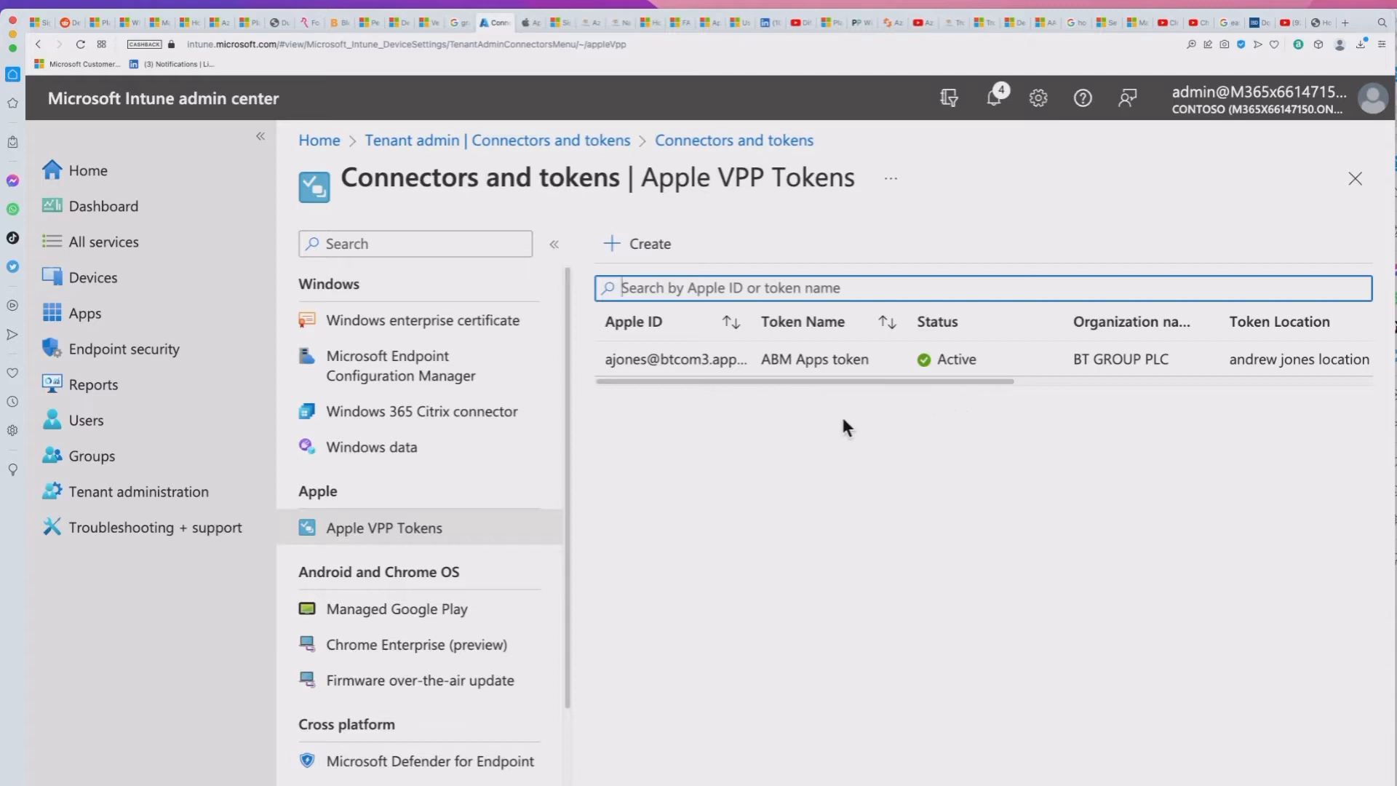
{"action": "left_click", "coordinate": [648, 243]}
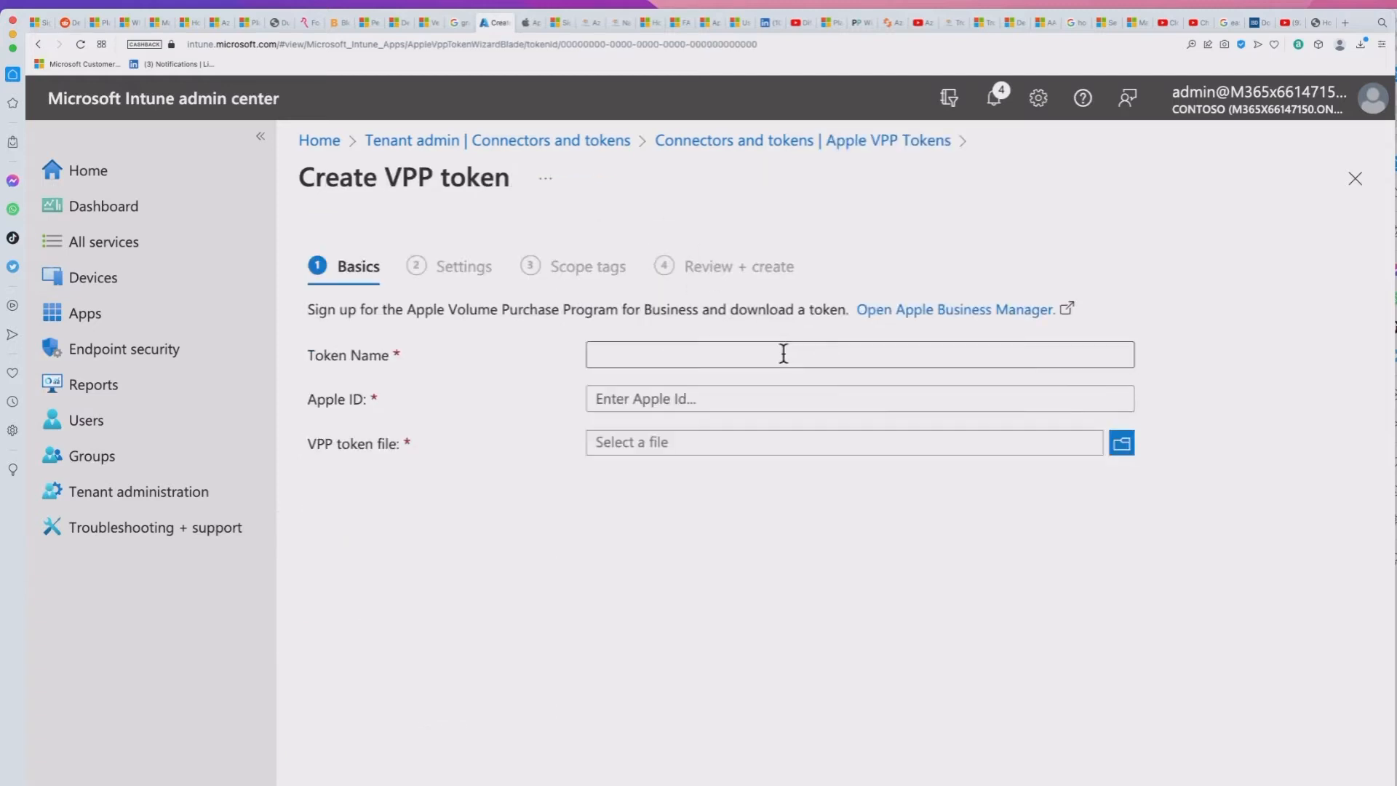
- Name the new token "vpp token" and enter the administrator's Apple ID
{"action": "left_click", "coordinate": [706, 357]}
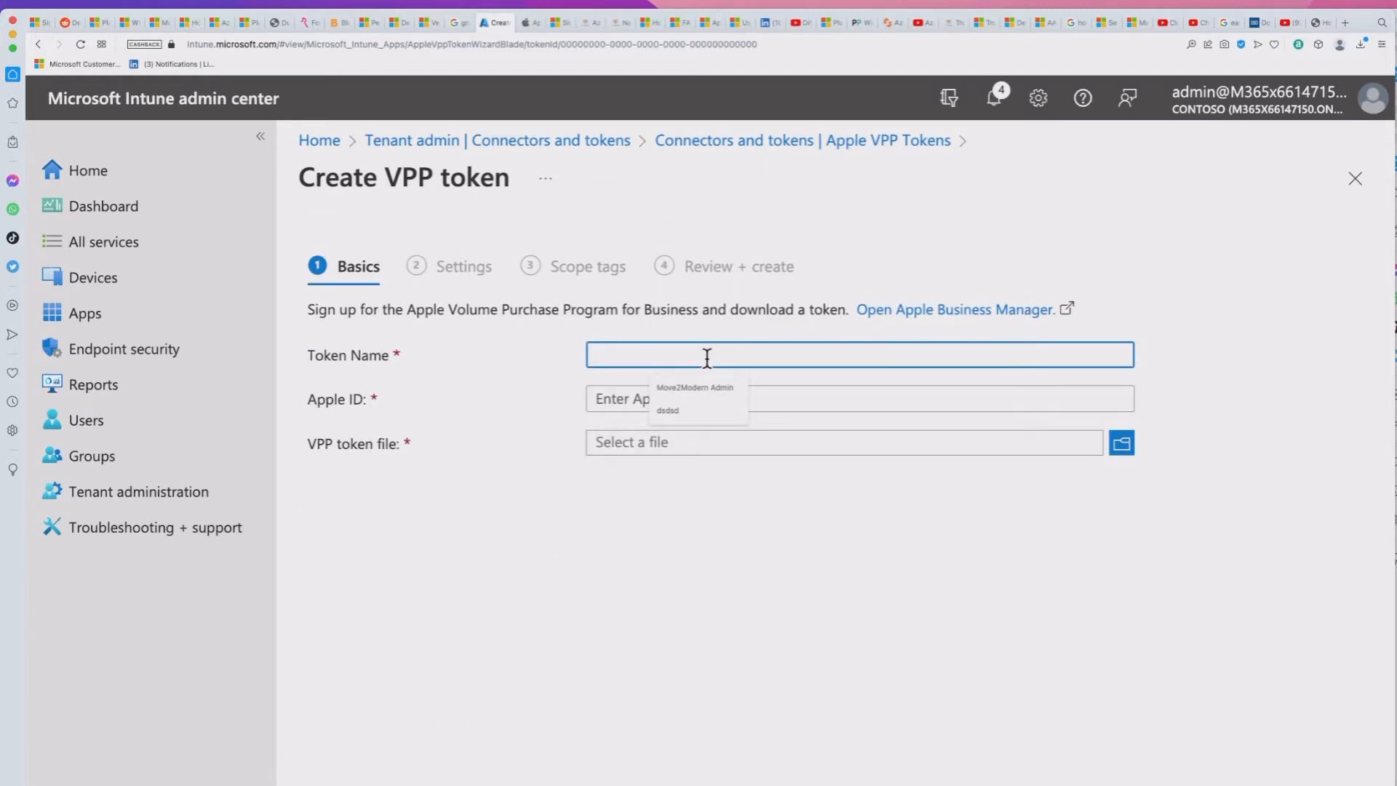
{"action": "type", "text": "vpp"}
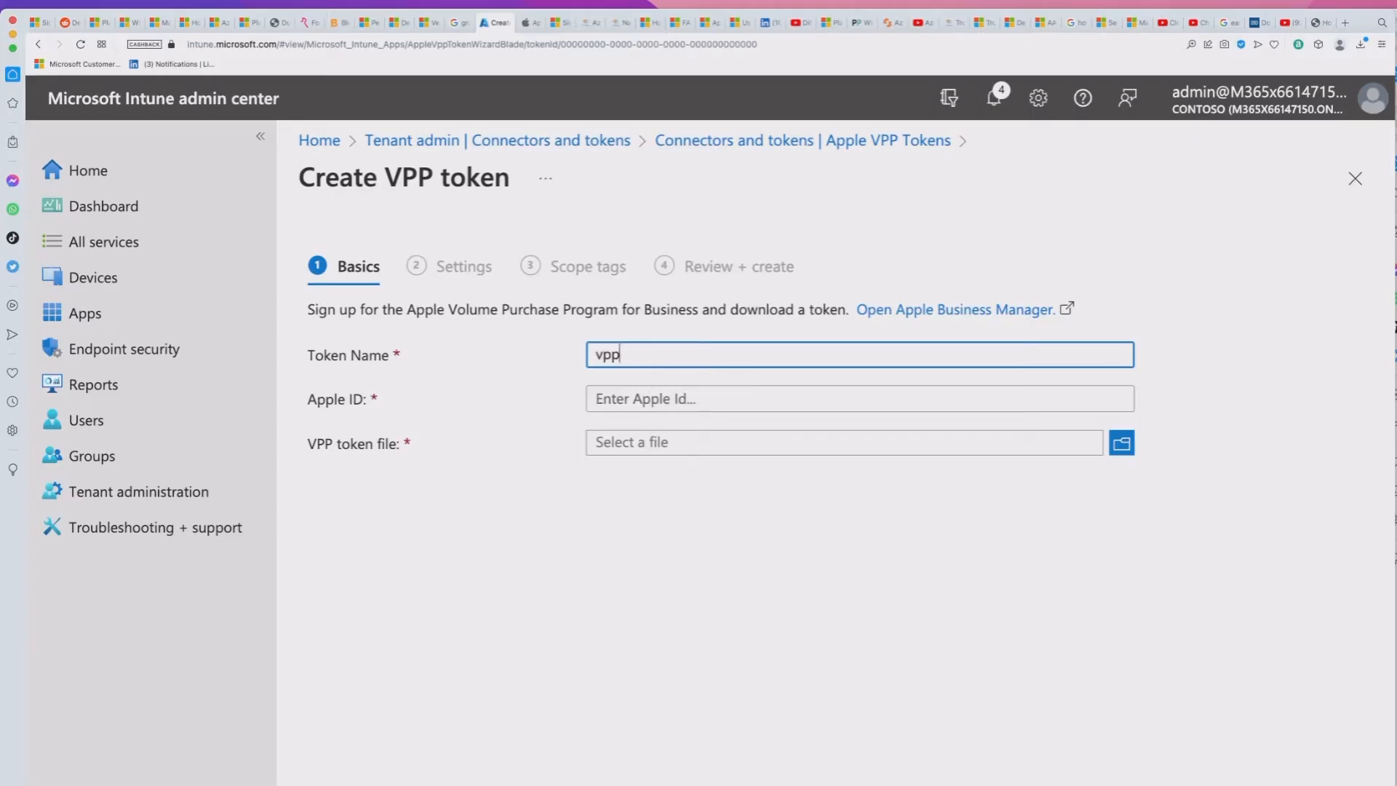
{"action": "type", "text": " token"}
{"action": "left_click", "coordinate": [725, 399]}
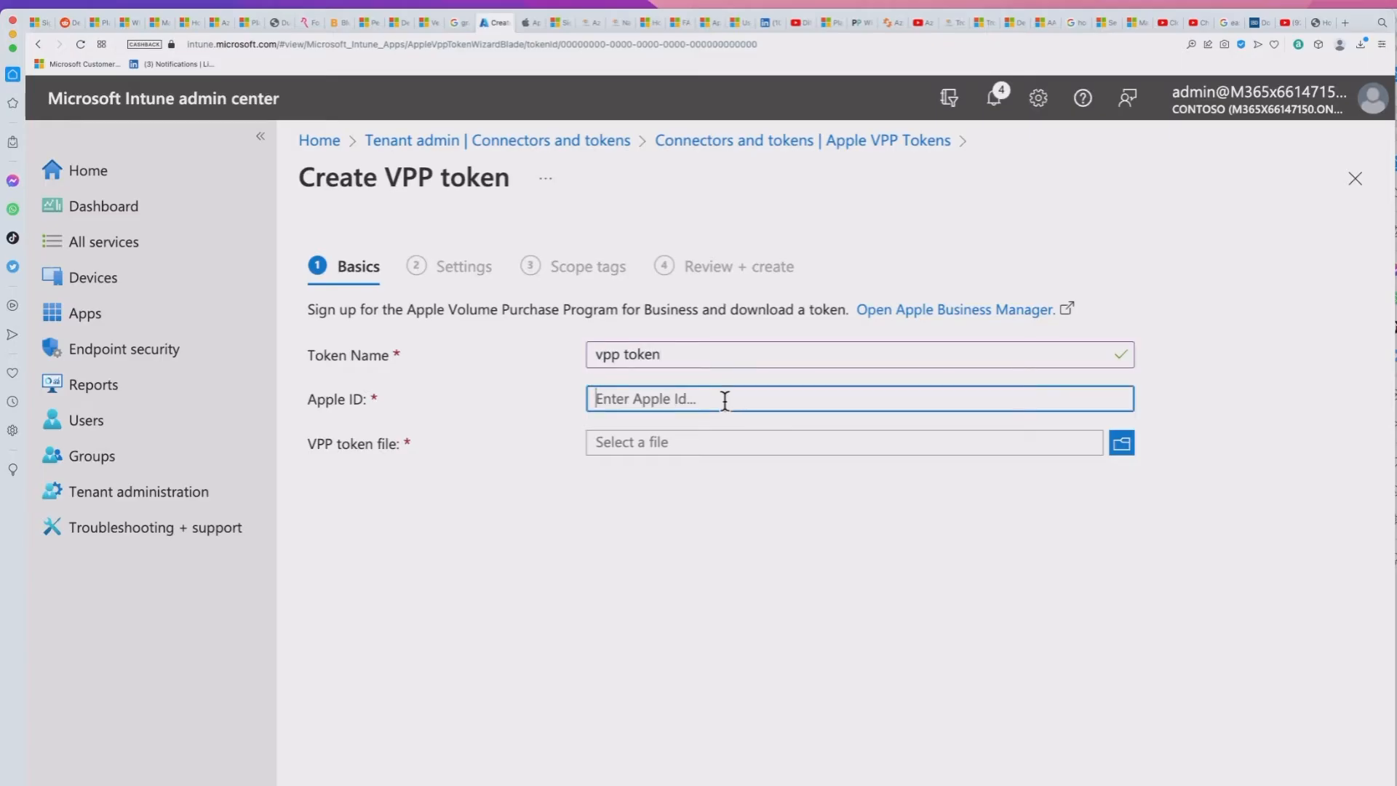
{"action": "key", "text": "super+v"}
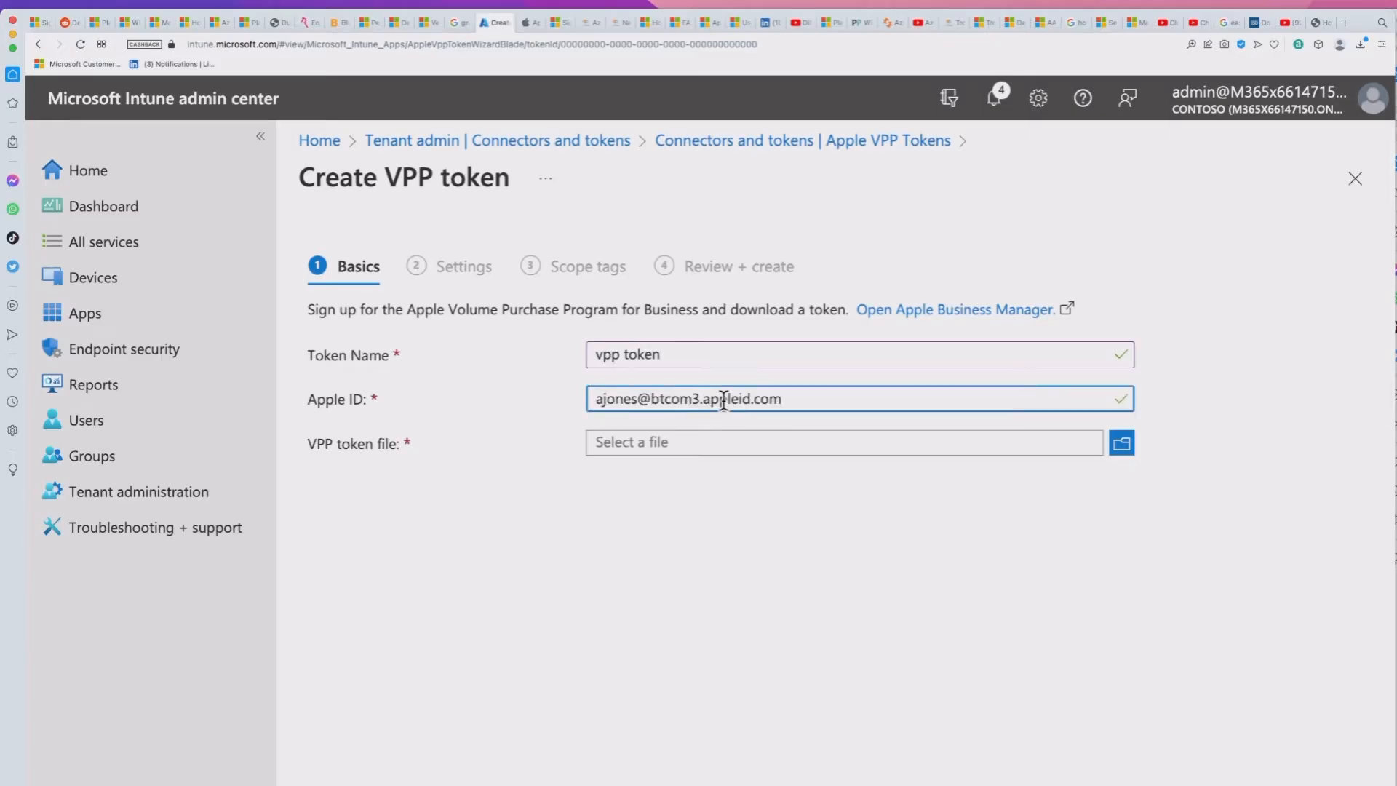
- Attach today's downloaded .vpptoken file from the Downloads folder as the VPP token file
{"action": "left_click", "coordinate": [704, 443]}
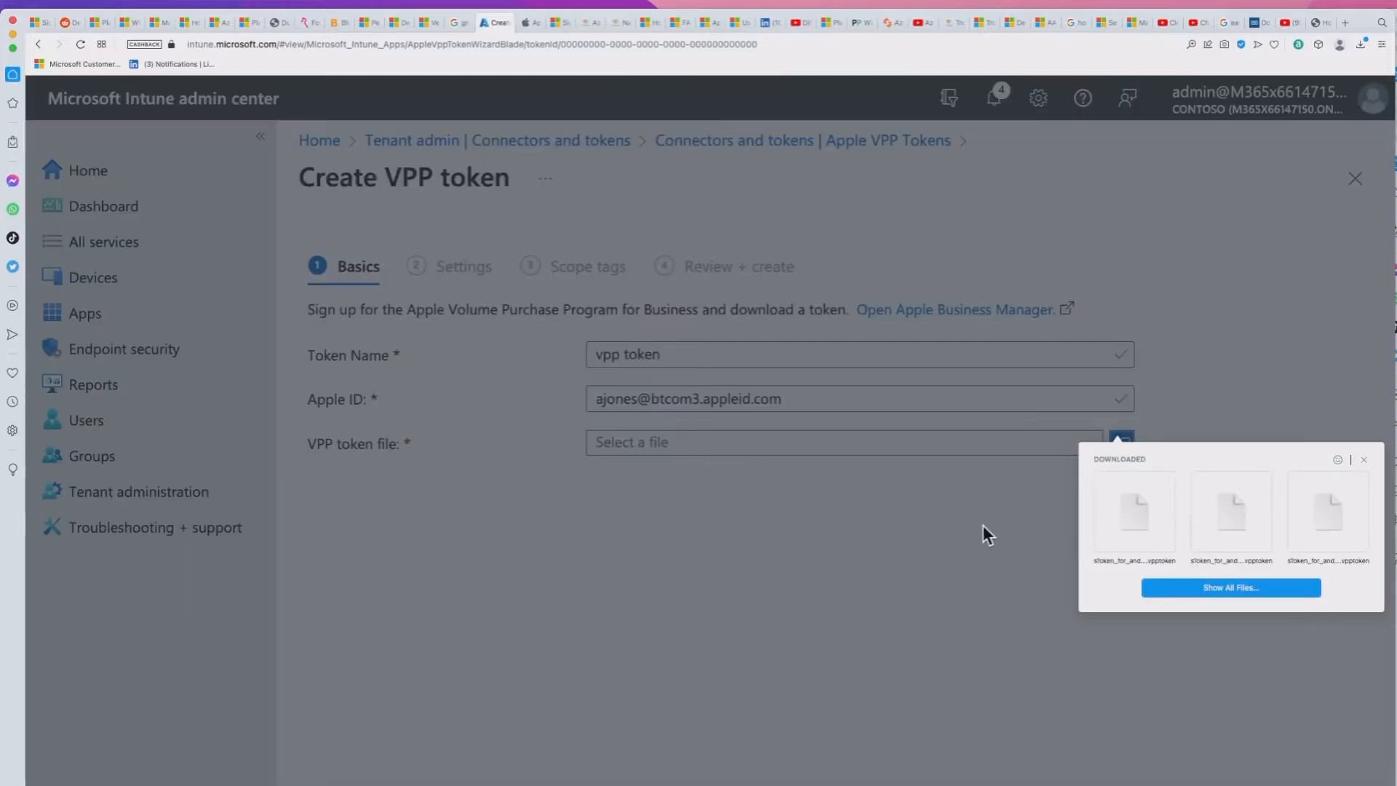
{"action": "left_click", "coordinate": [1179, 587]}
{"action": "left_click", "coordinate": [553, 350]}
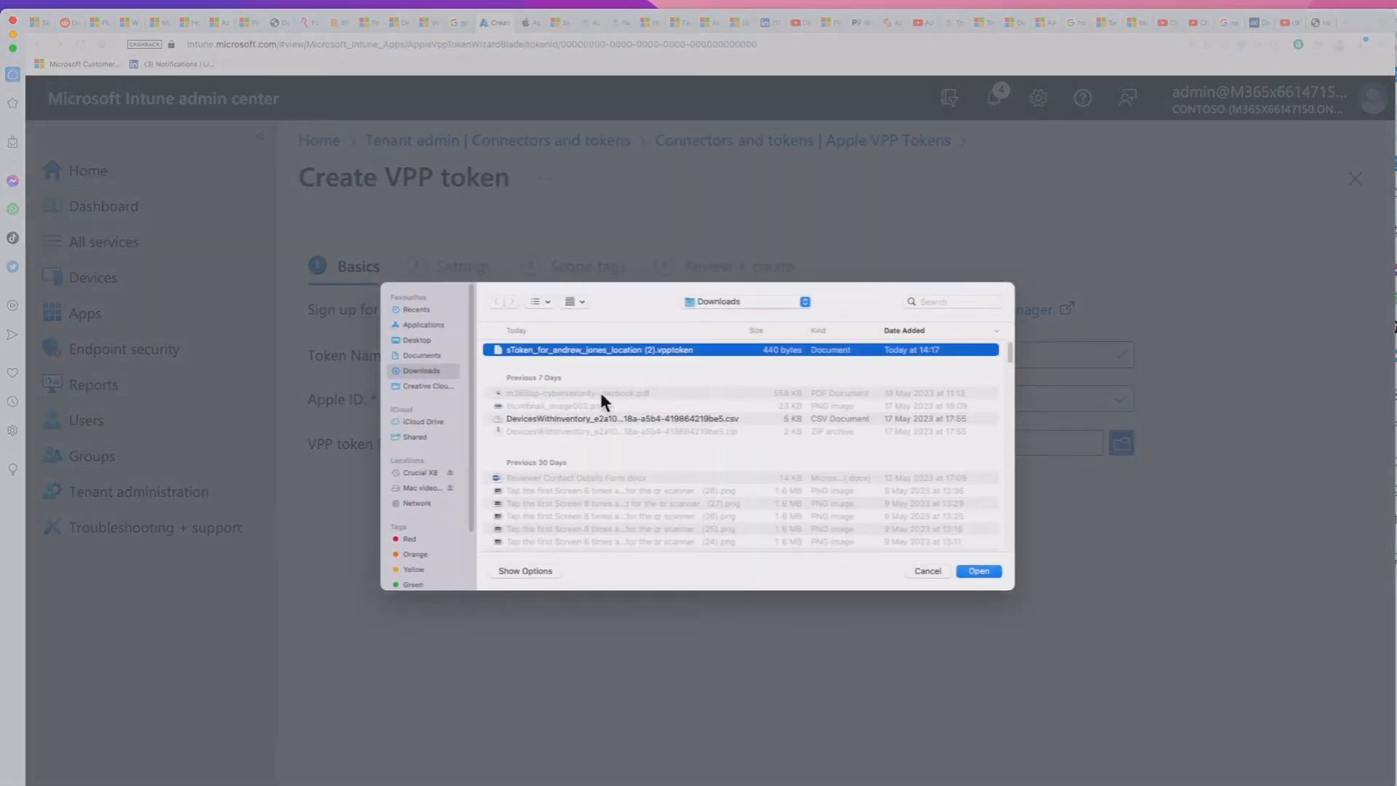
{"action": "left_click", "coordinate": [978, 571]}
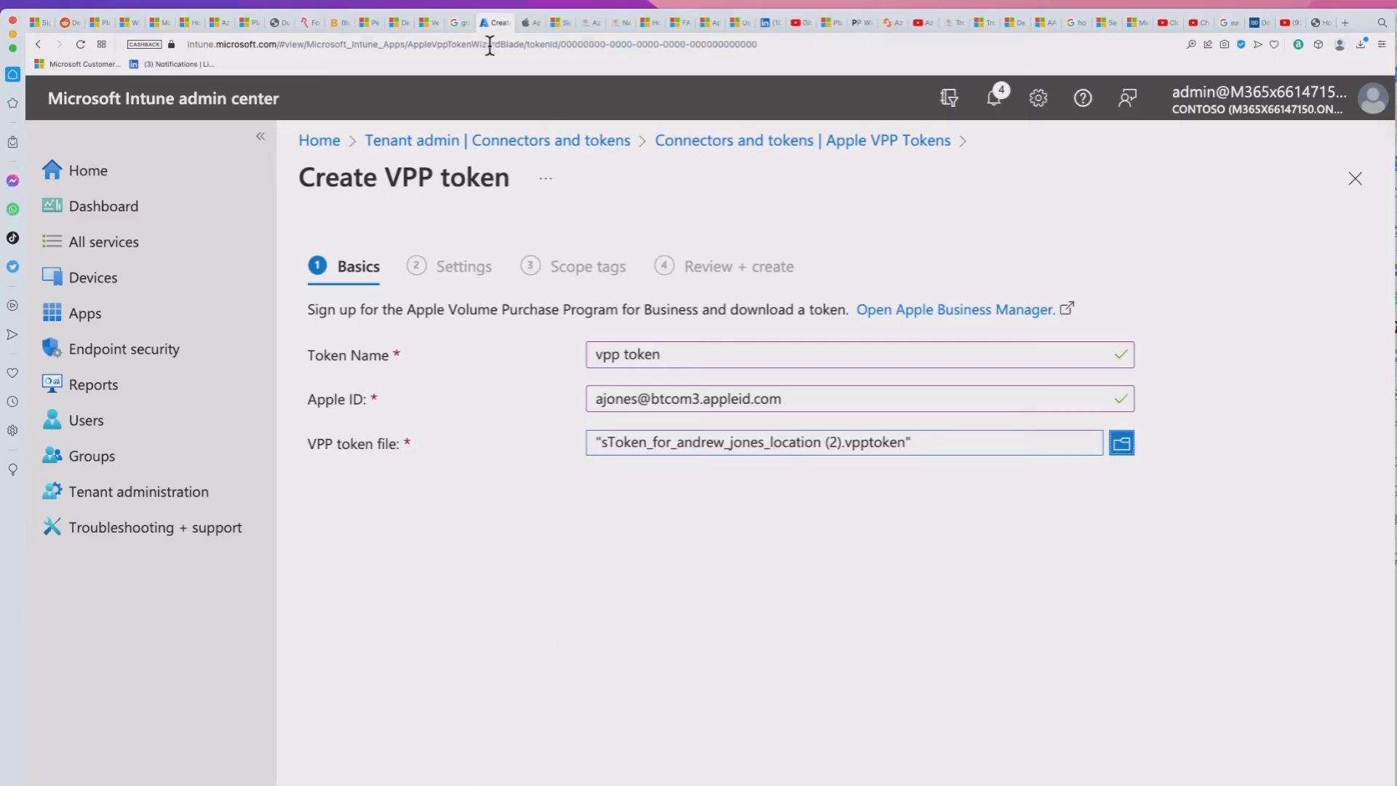
- Switch to Apple Business Manager and view the downloadable content token in the Payments and Billing preferences
{"action": "left_click", "coordinate": [527, 24]}
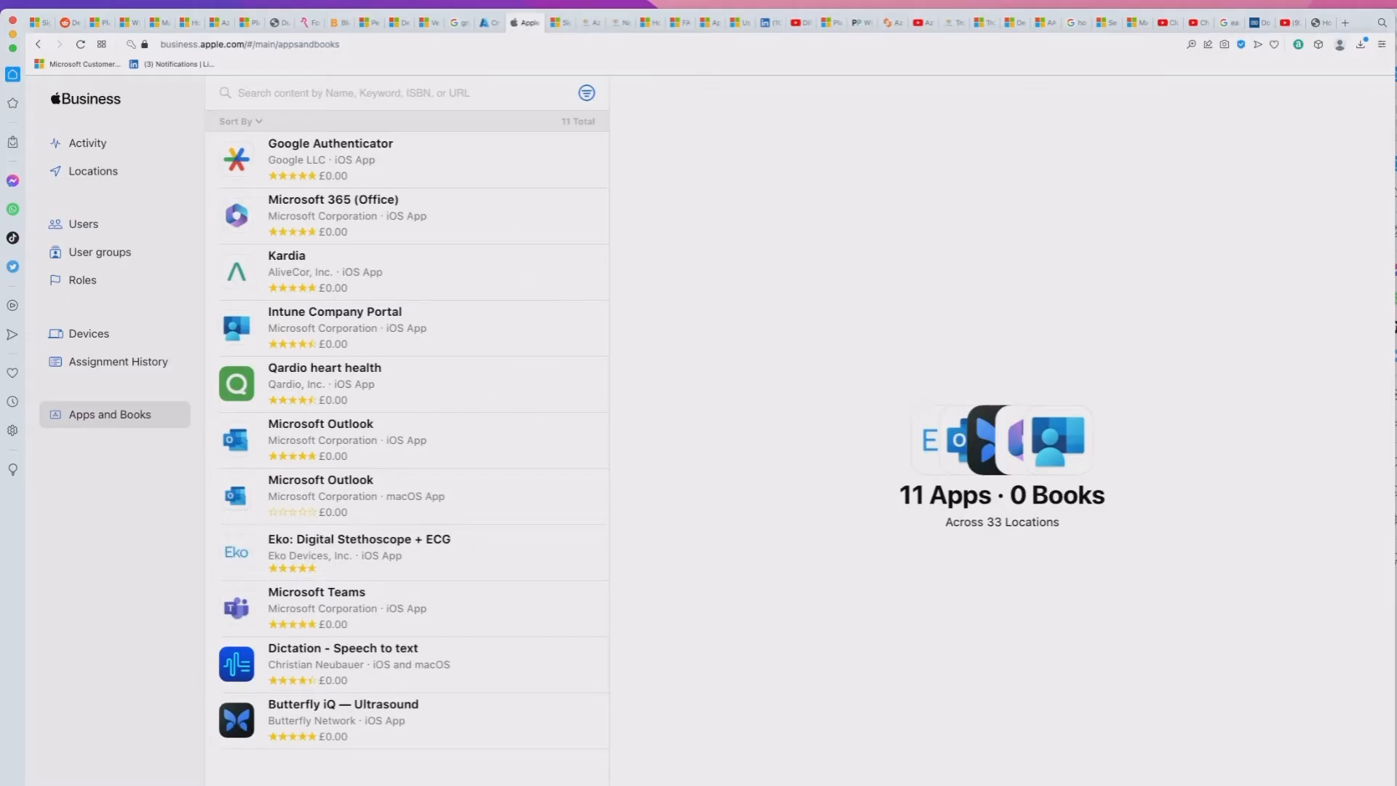
{"action": "left_click", "coordinate": [119, 688]}
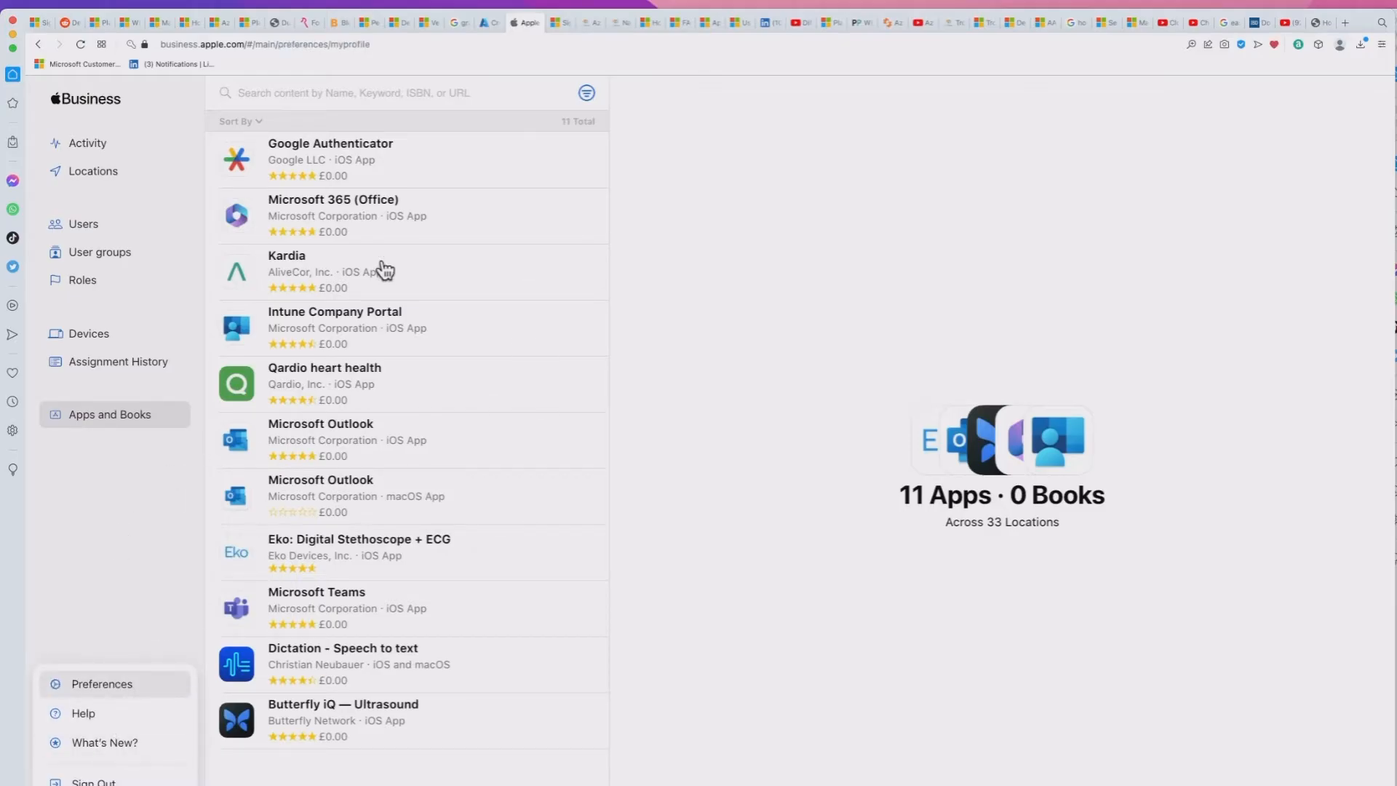
{"action": "left_click", "coordinate": [344, 272]}
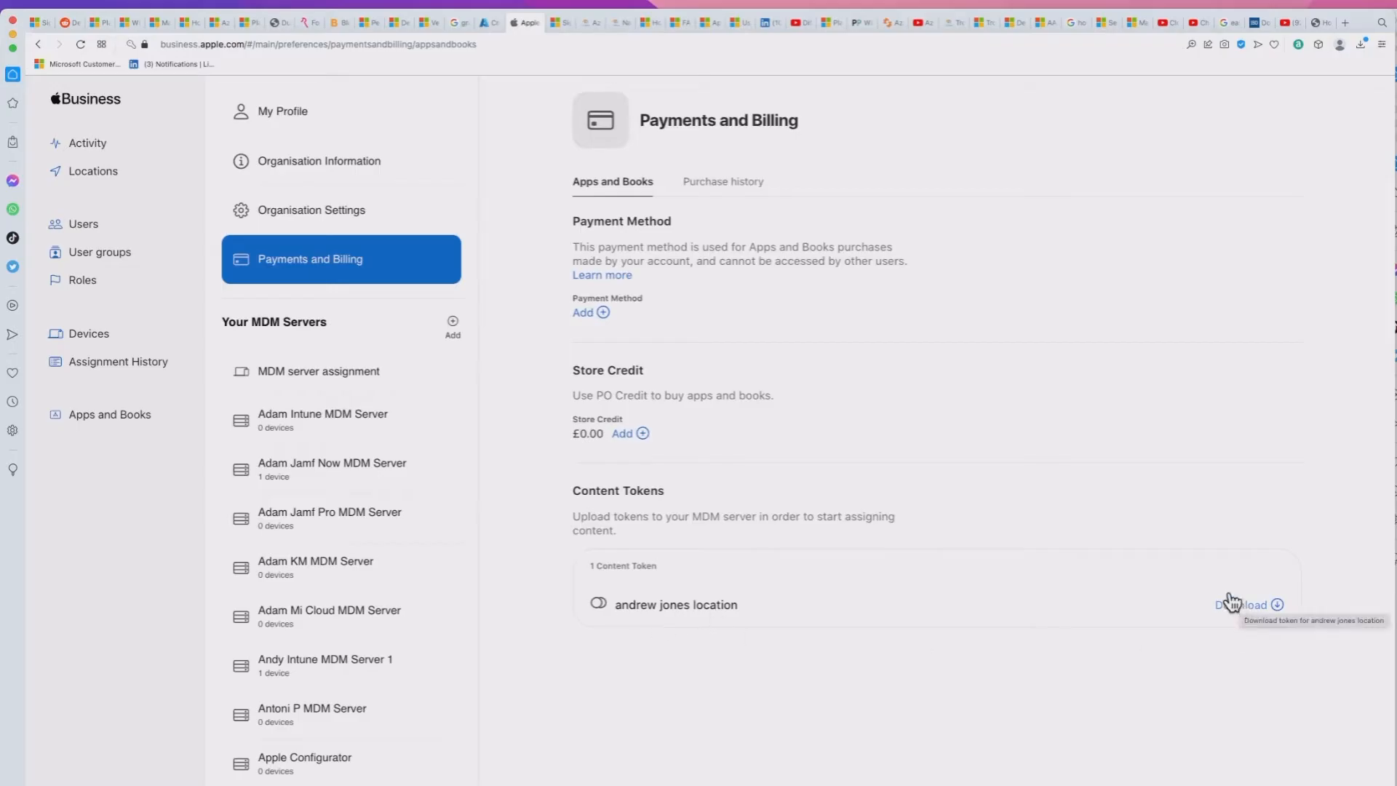
- Back in Intune, choose United Kingdom and Business for the token, grant Microsoft data-sharing permission, and leave the wizard without creating it
{"action": "left_click", "coordinate": [485, 23]}
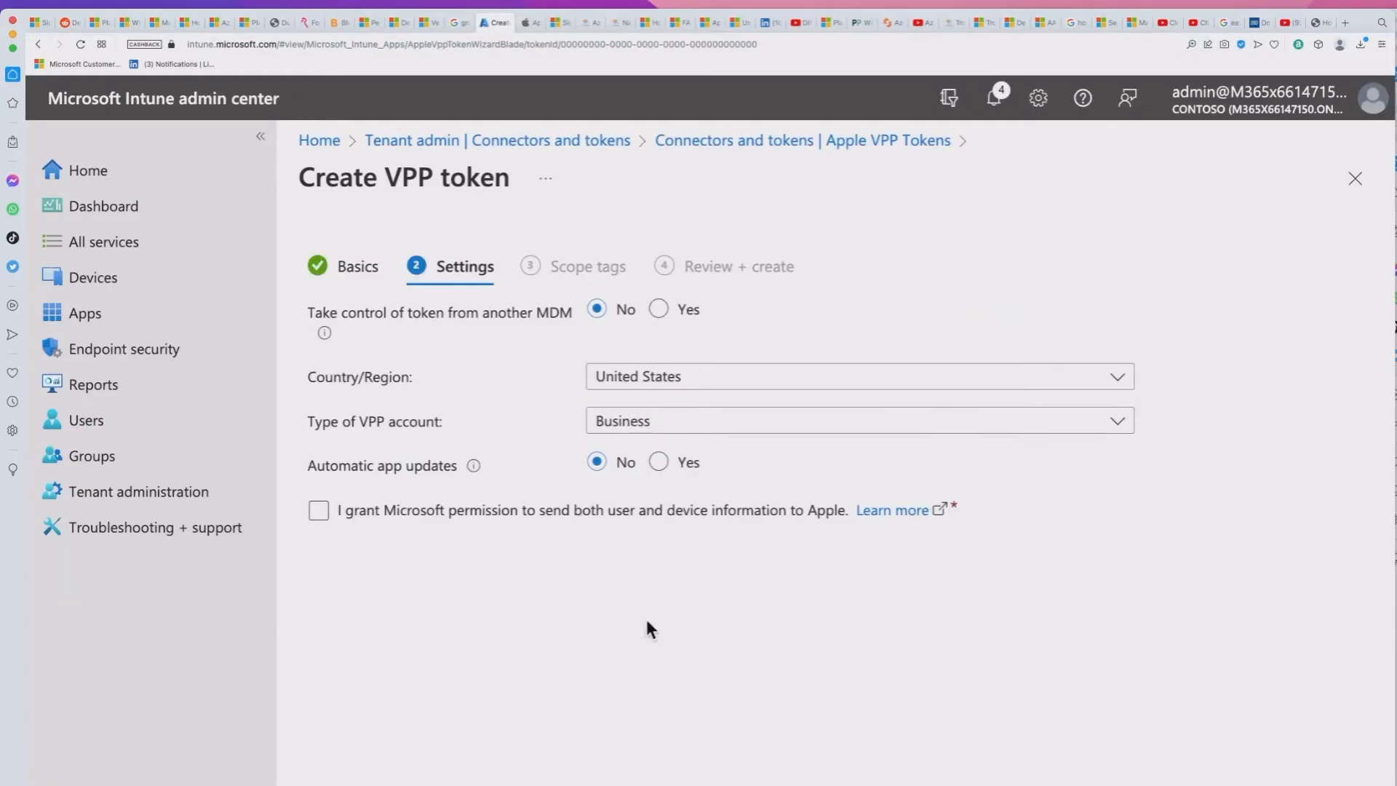
{"action": "left_click", "coordinate": [667, 386]}
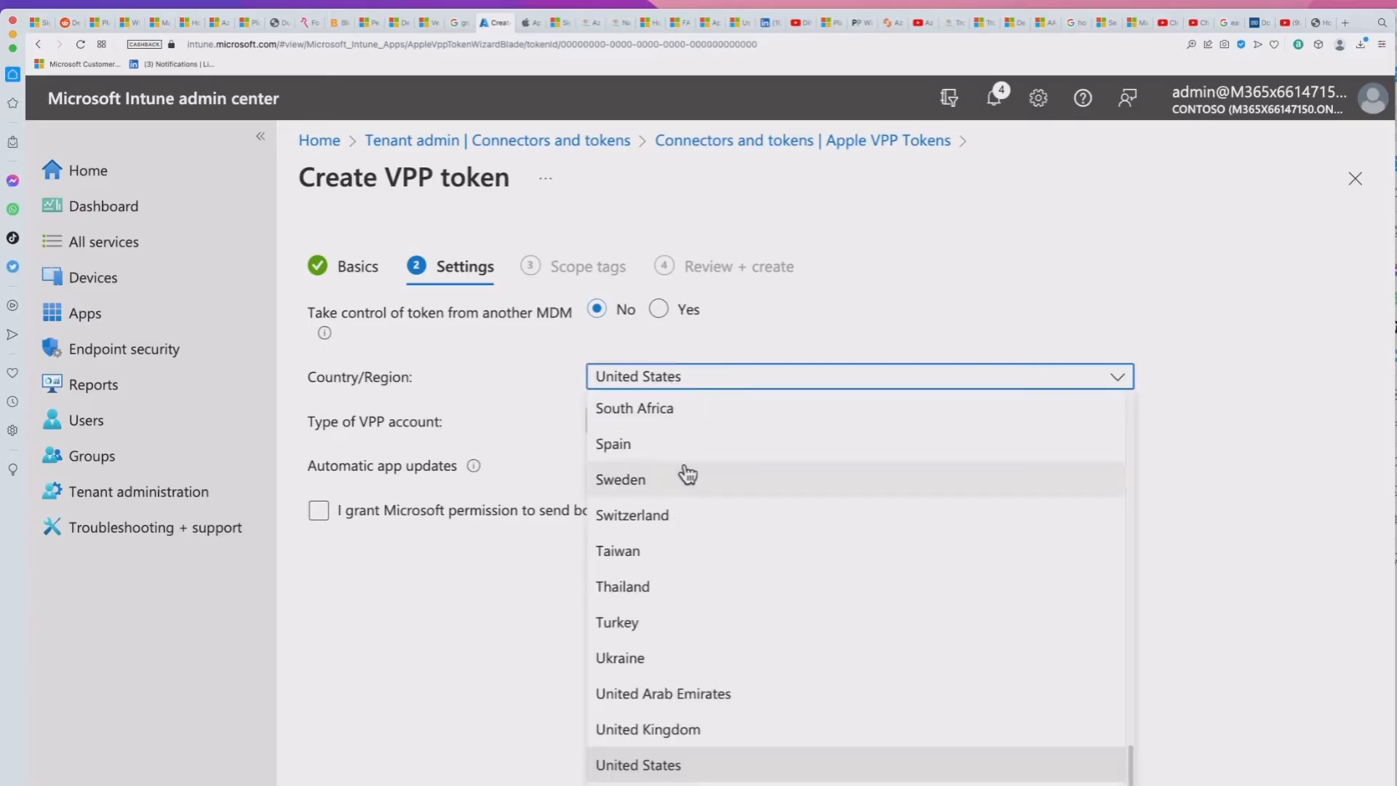
{"action": "left_click", "coordinate": [725, 720]}
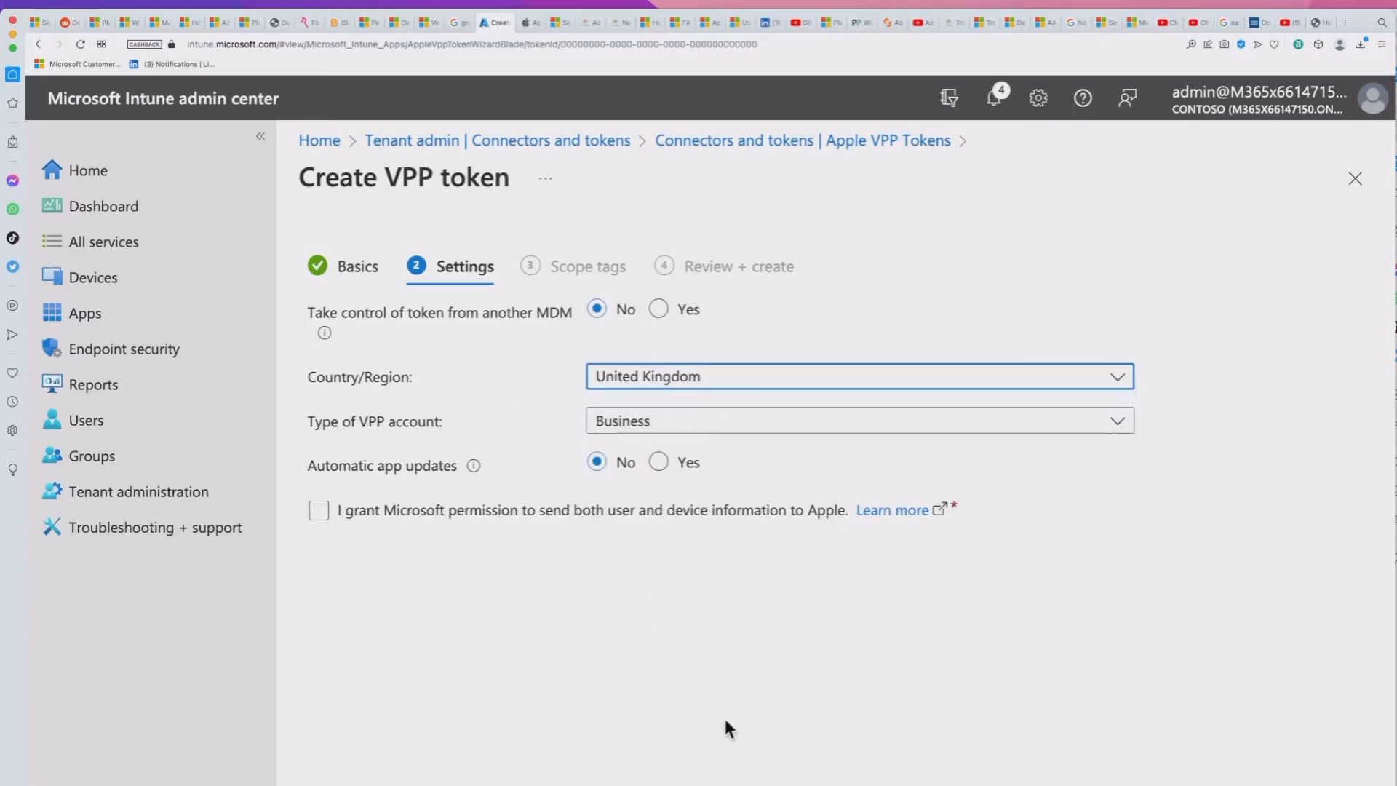
{"action": "left_click", "coordinate": [724, 422]}
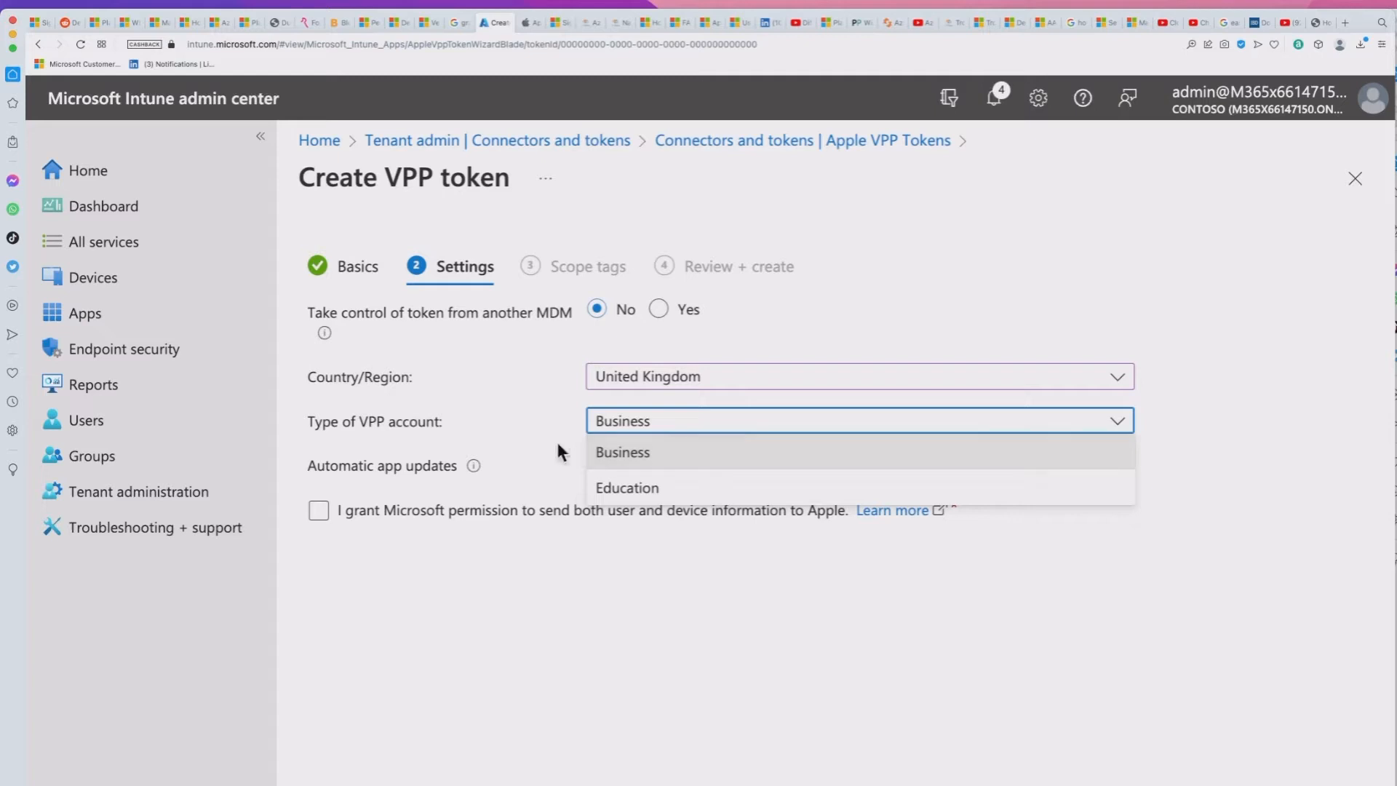
{"action": "left_click", "coordinate": [565, 514]}
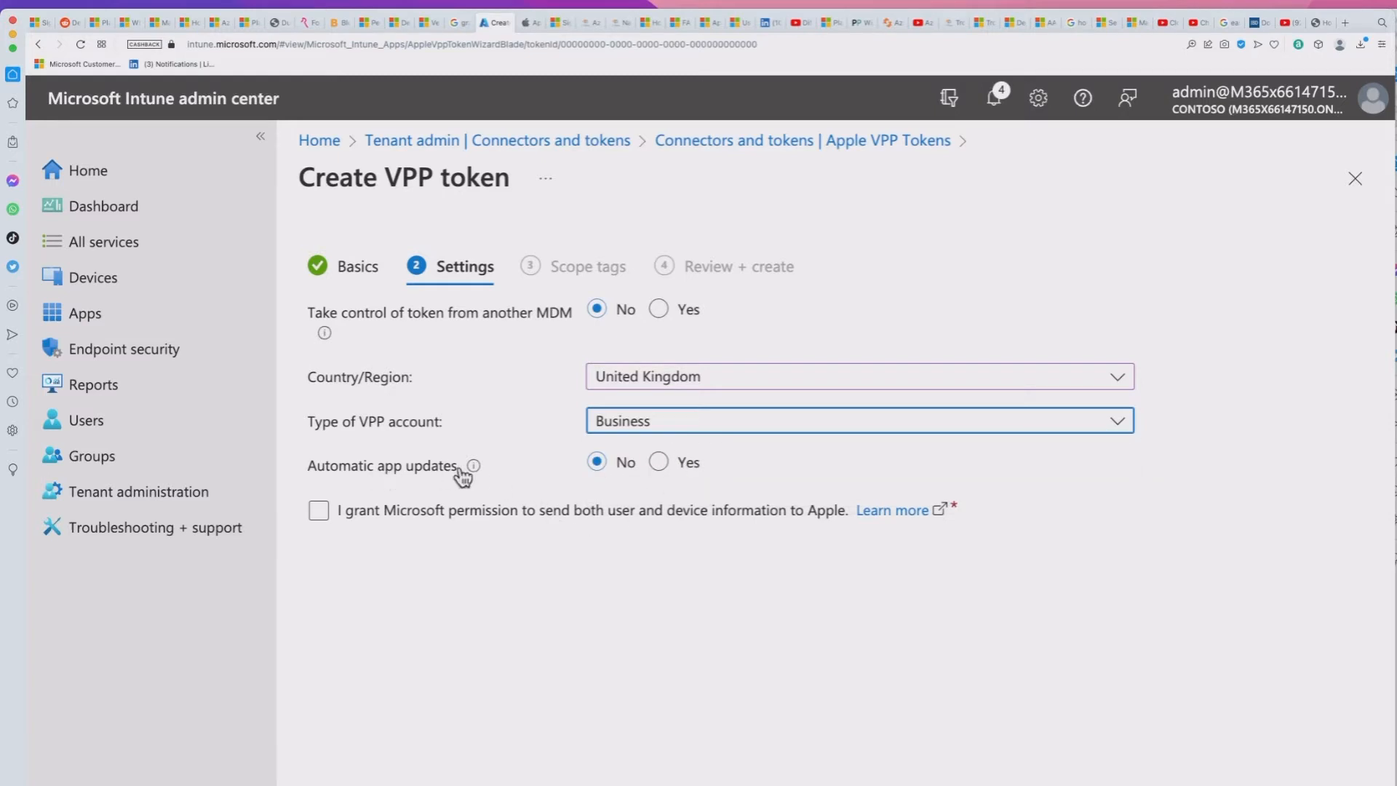
{"action": "mouse_move", "coordinate": [474, 469]}
{"action": "left_click", "coordinate": [319, 512]}
{"action": "left_click", "coordinate": [319, 512]}
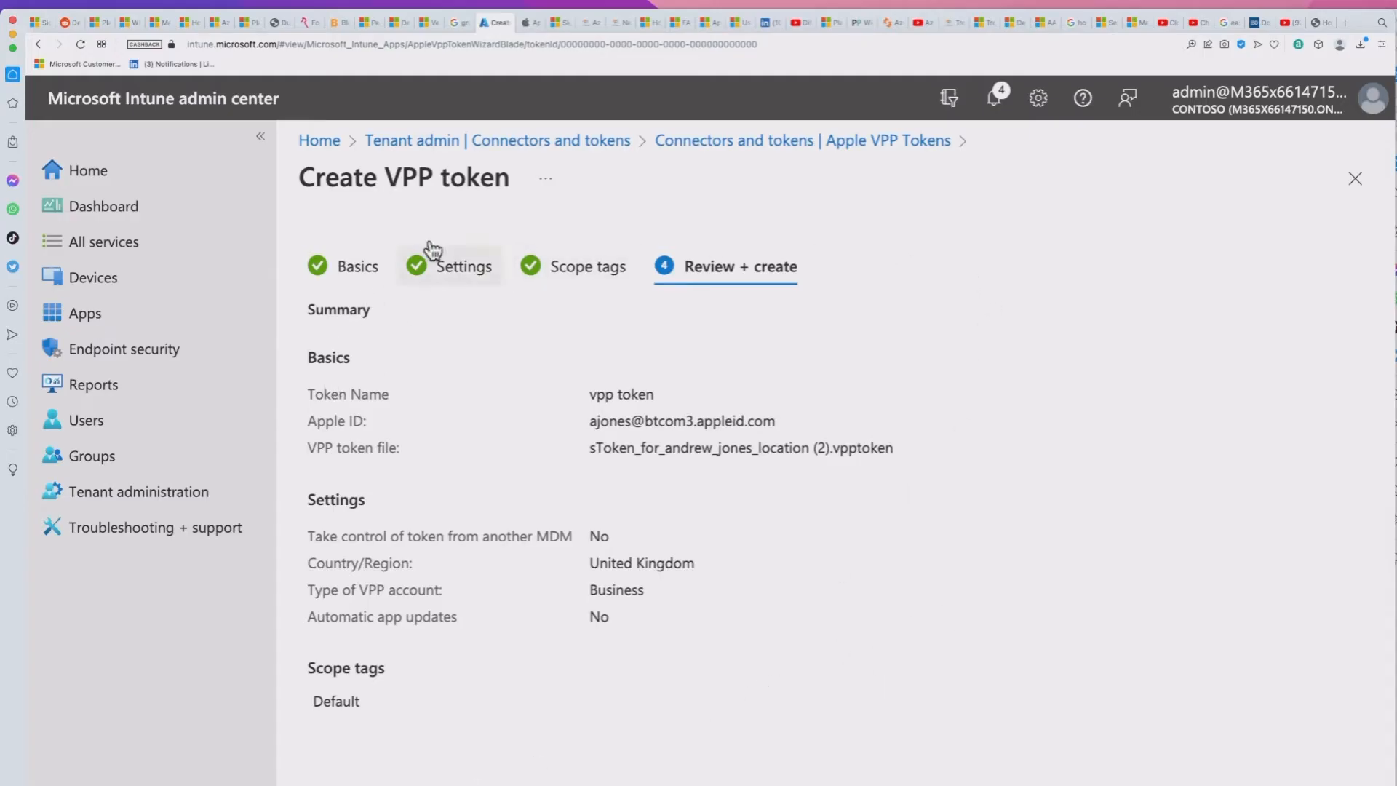
{"action": "left_click", "coordinate": [582, 144]}
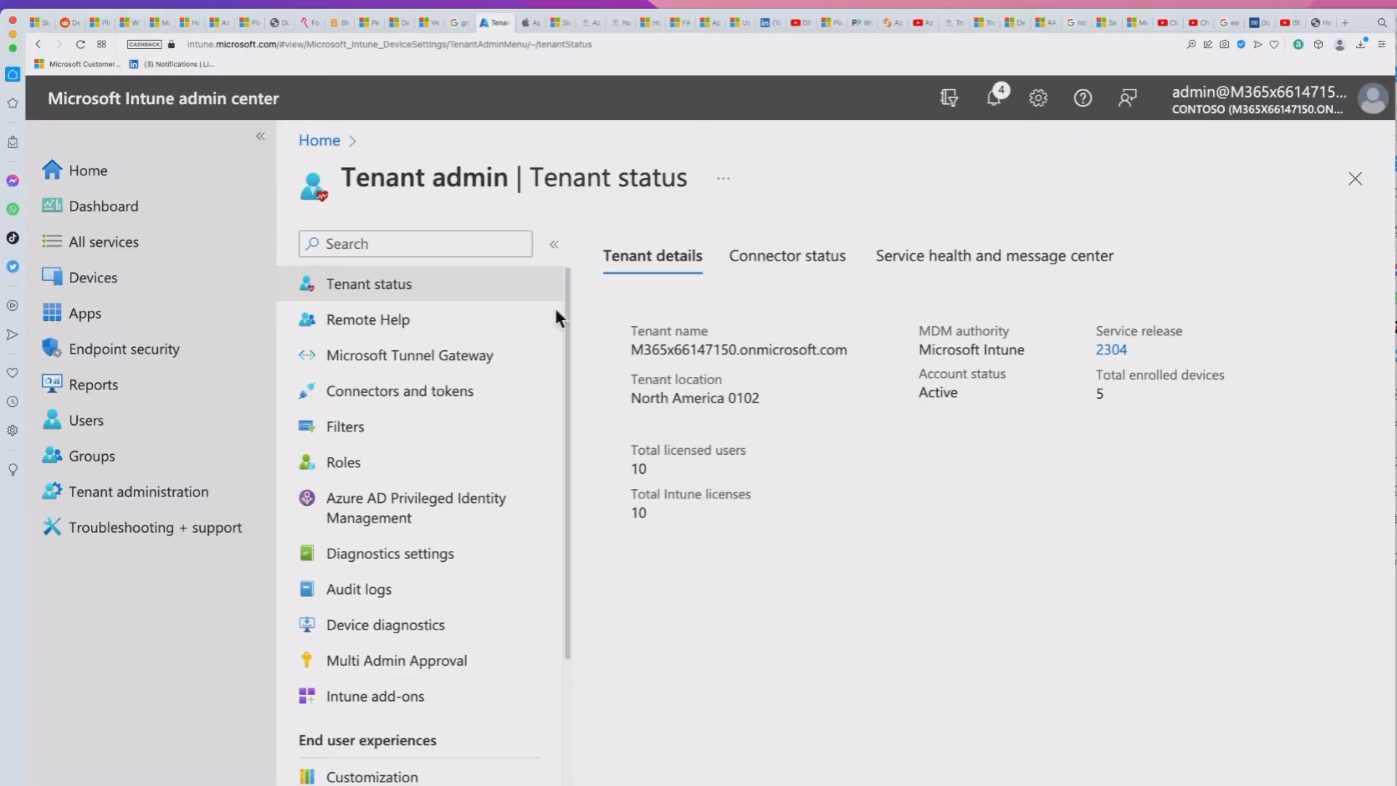
- Examine the existing ABM Apps VPP token's sync and expiration details and the actions available for it
{"action": "left_click", "coordinate": [419, 393]}
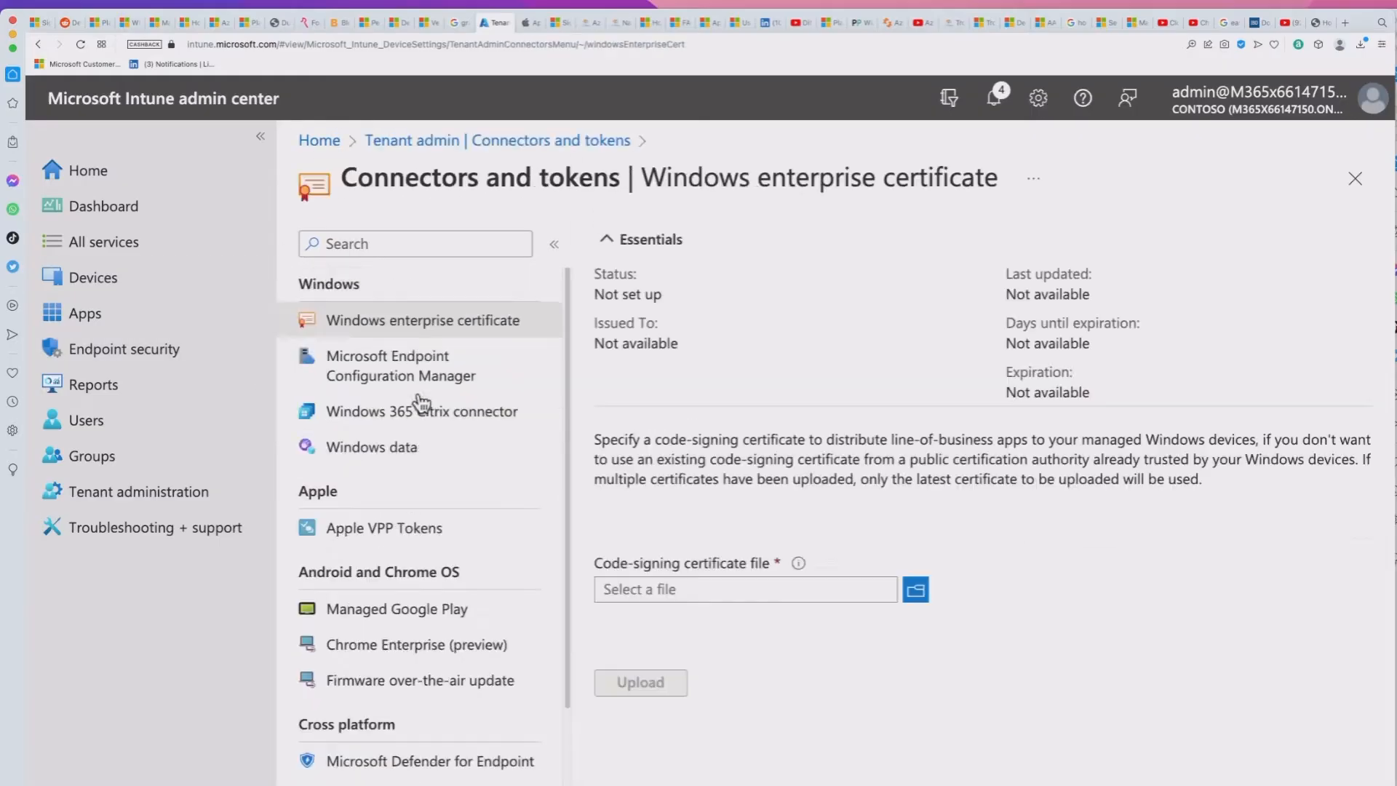
{"action": "left_click", "coordinate": [421, 527]}
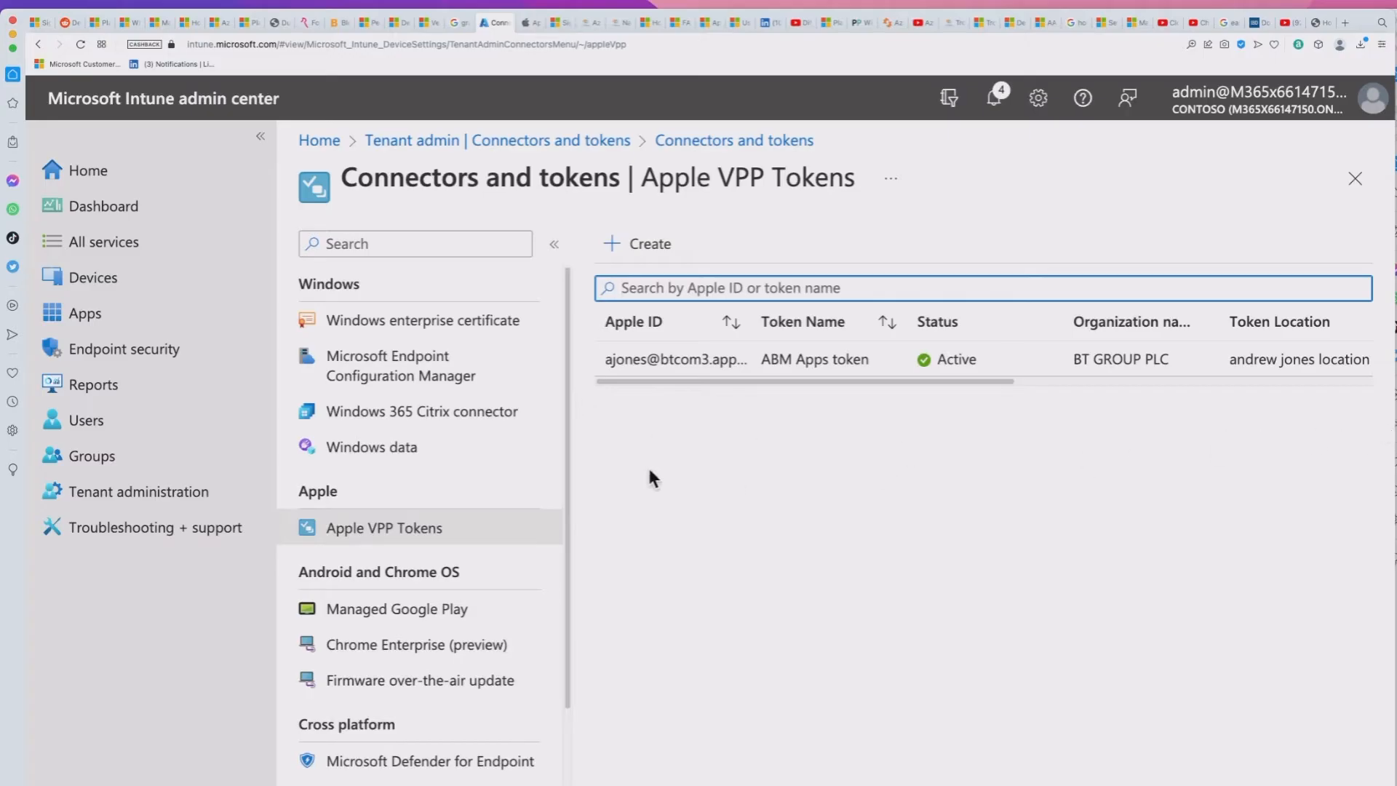
{"action": "left_click", "coordinate": [553, 245]}
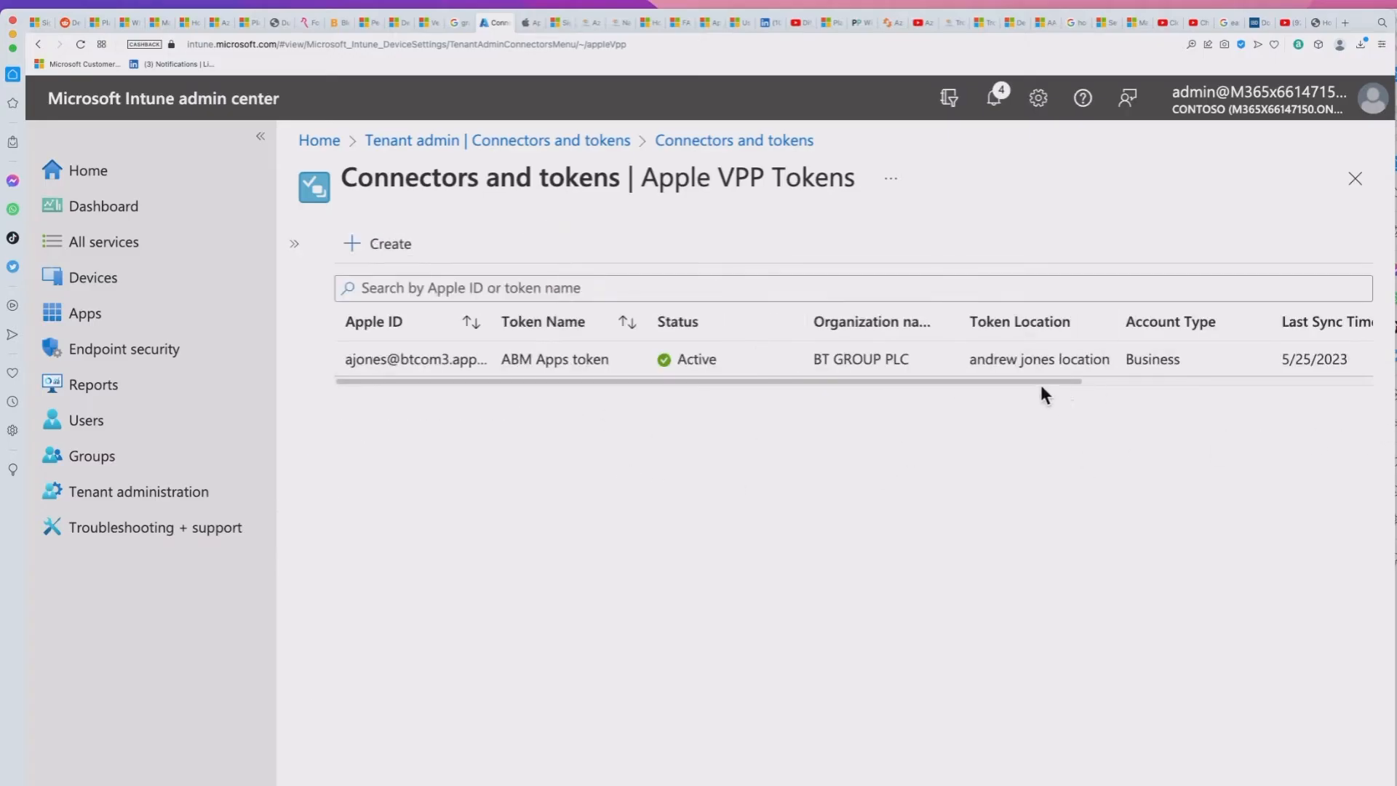
{"action": "left_click_drag", "start_coordinate": [1041, 383], "coordinate": [1353, 380]}
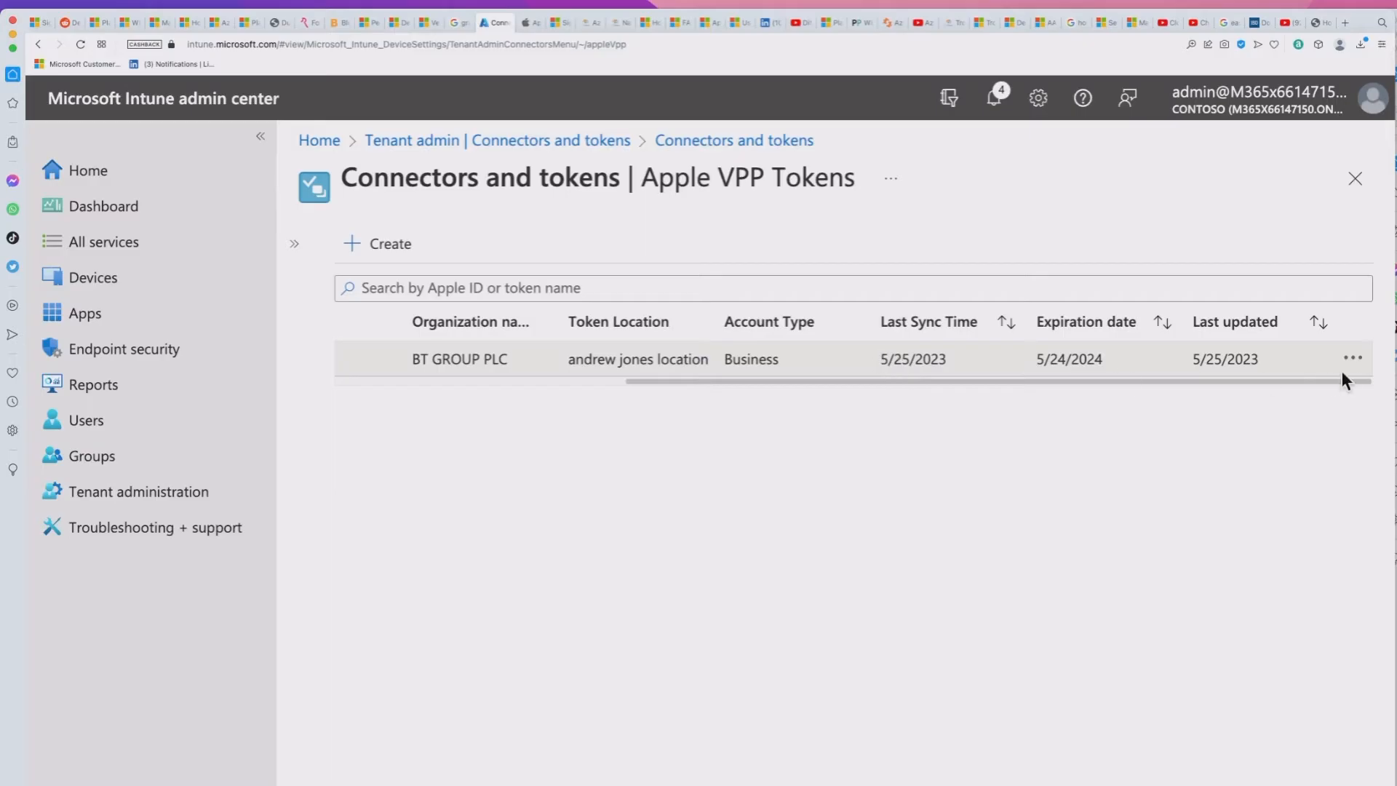
{"action": "left_click", "coordinate": [1353, 359]}
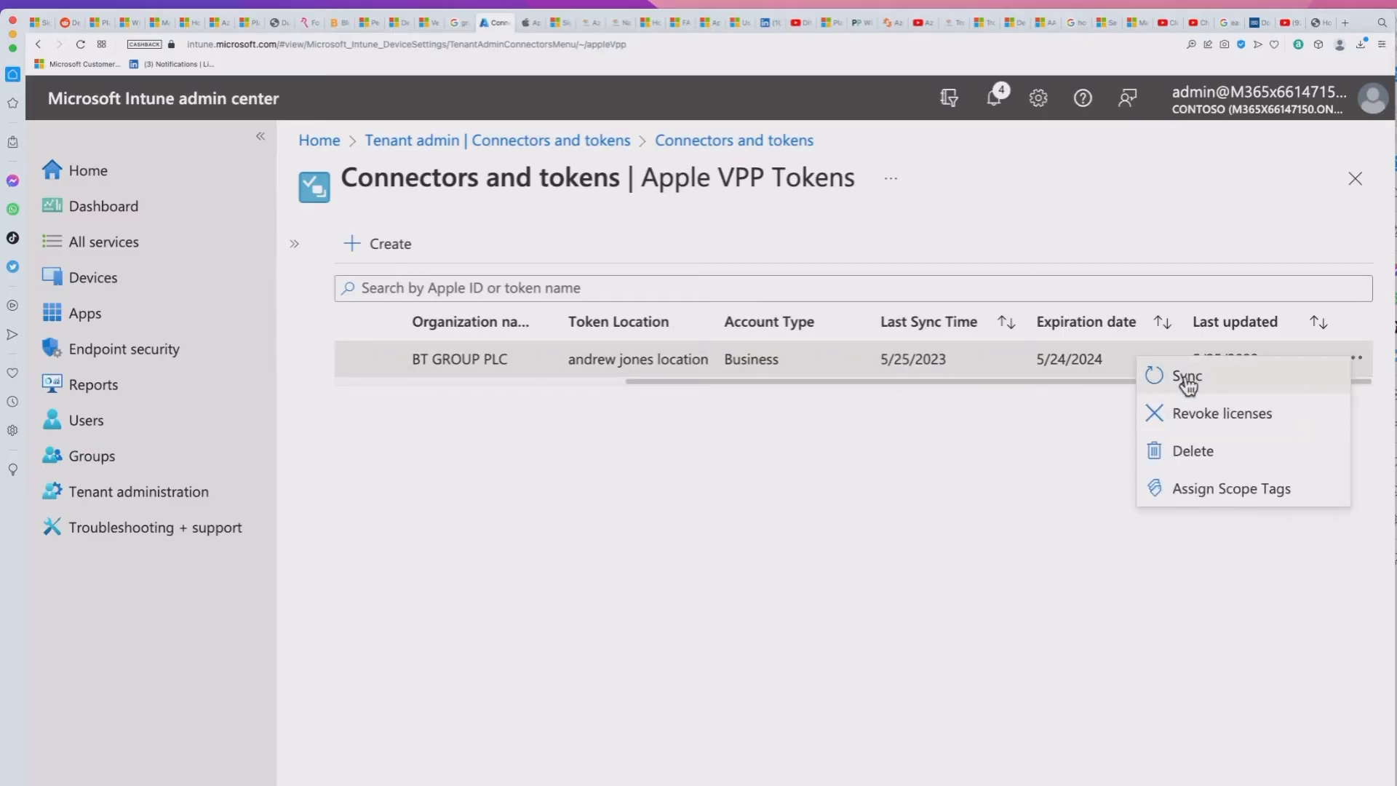
- Review the list of iOS/iPadOS apps and their volume purchase types and assignments
{"action": "left_click", "coordinate": [182, 313]}
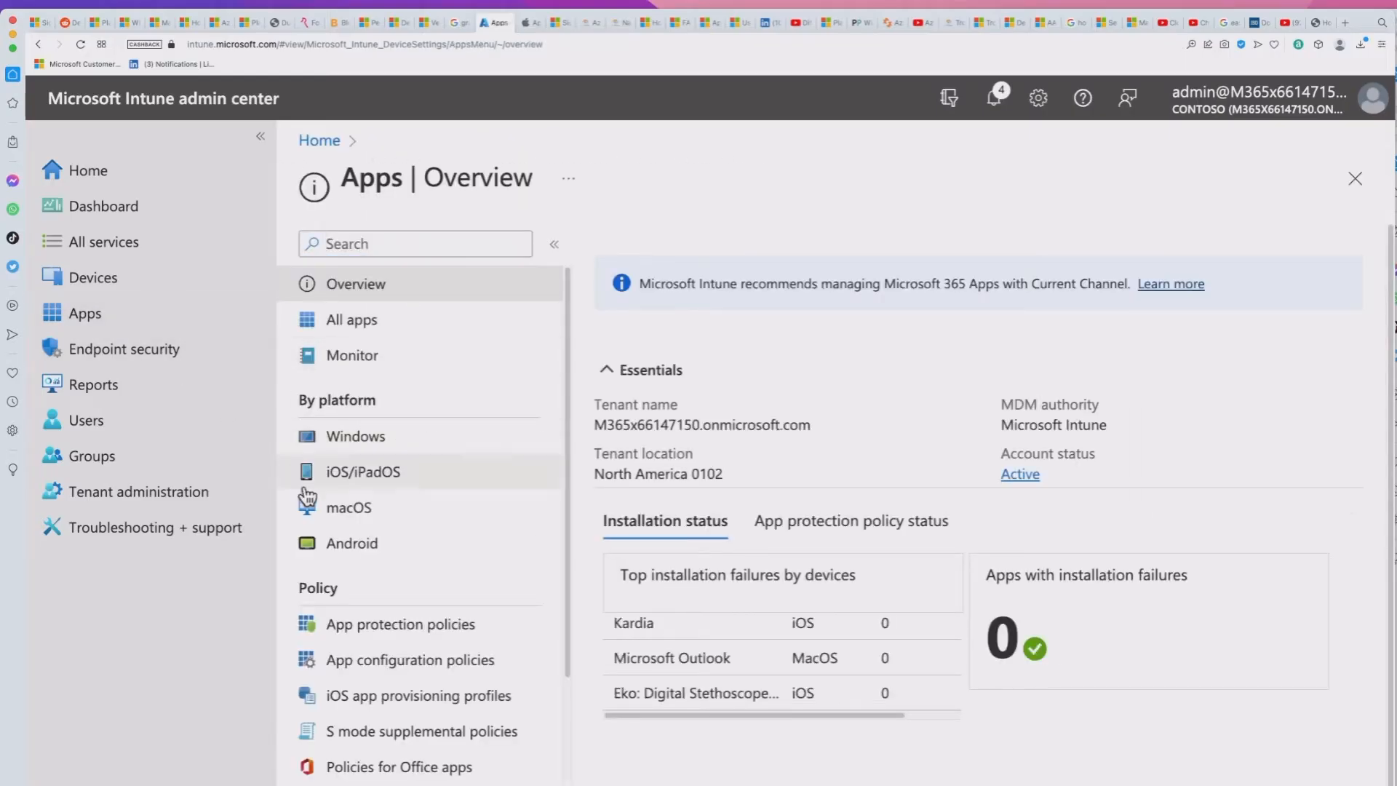
{"action": "left_click", "coordinate": [374, 473]}
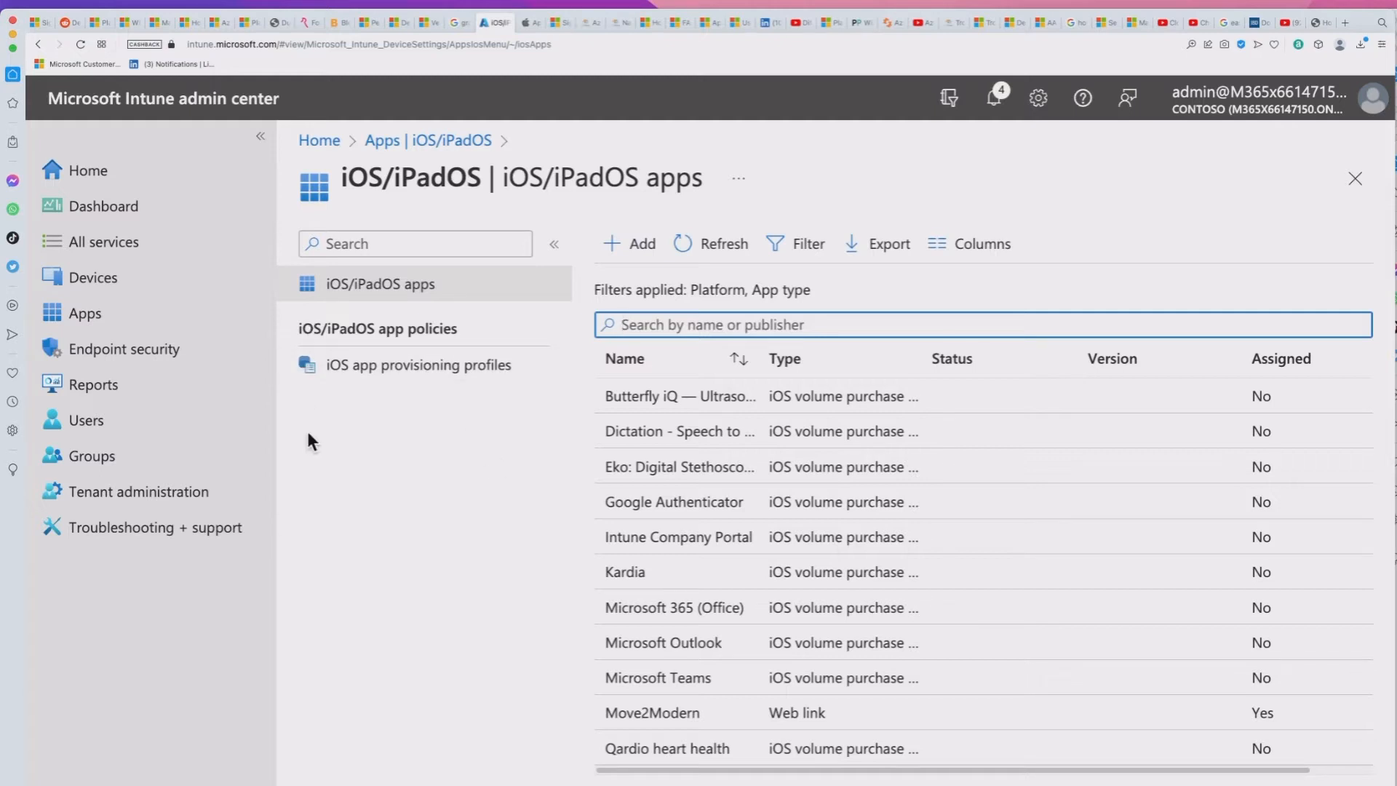
- Open the enrollment program tokens among the bulk enrollment methods for iOS/iPadOS devices
{"action": "left_click", "coordinate": [115, 275]}
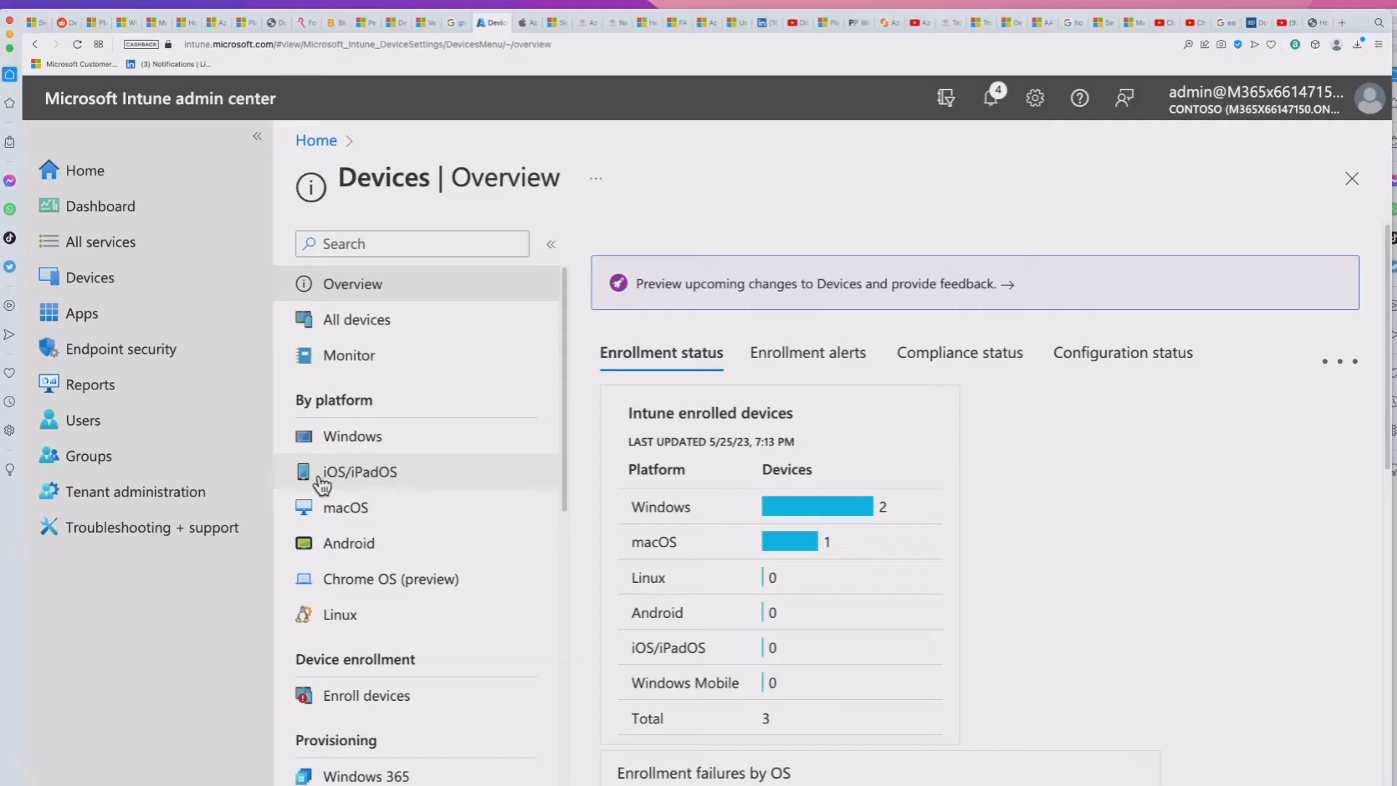
{"action": "left_click", "coordinate": [388, 477]}
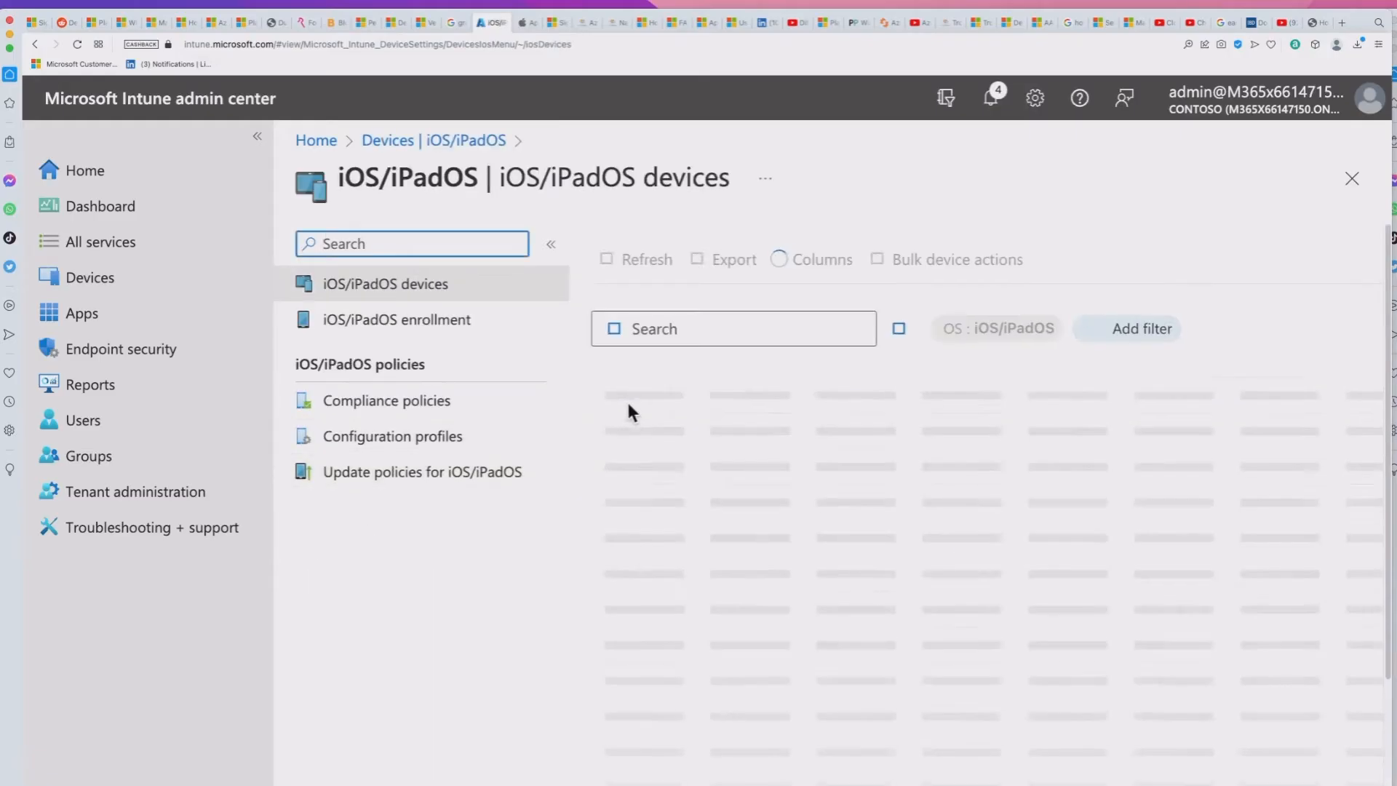
{"action": "left_click", "coordinate": [430, 331]}
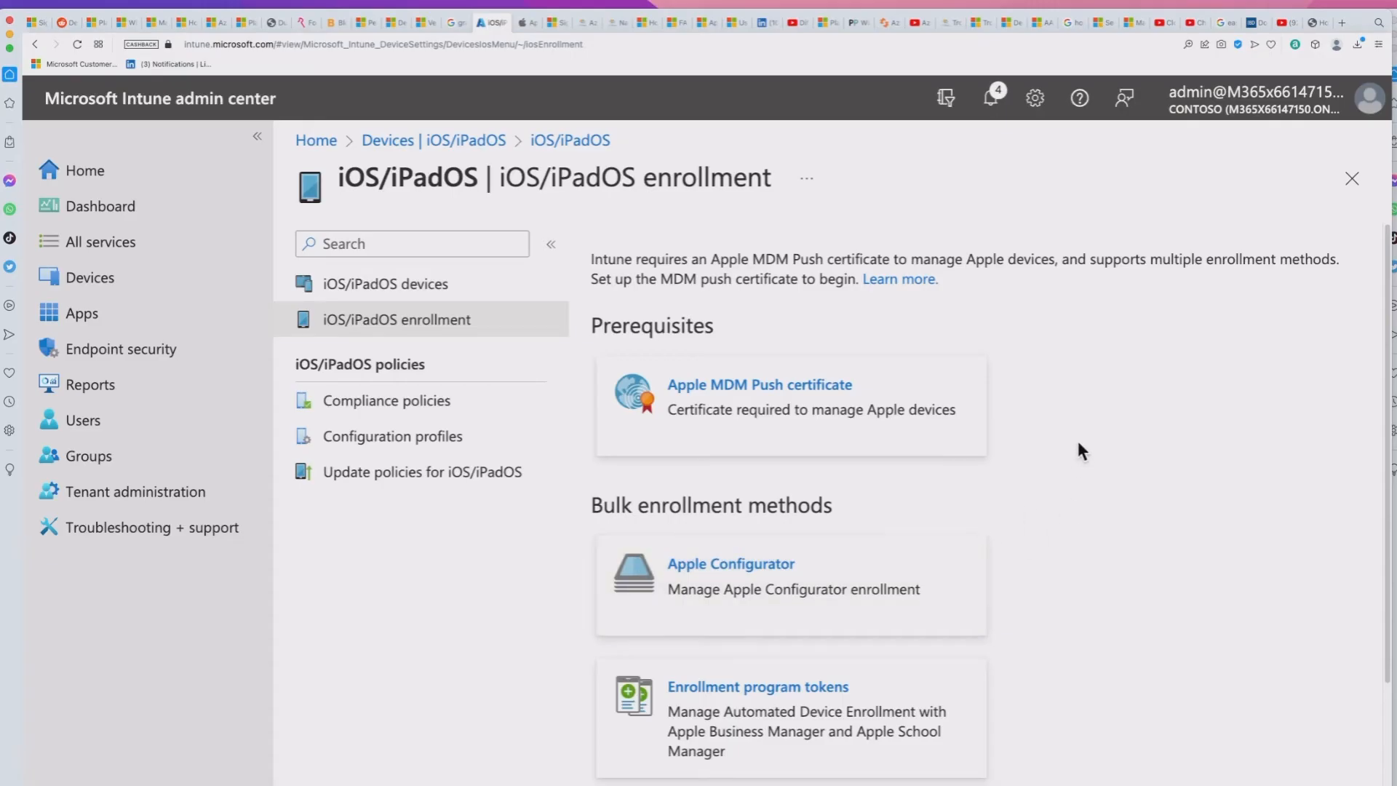
{"action": "left_click", "coordinate": [778, 700]}
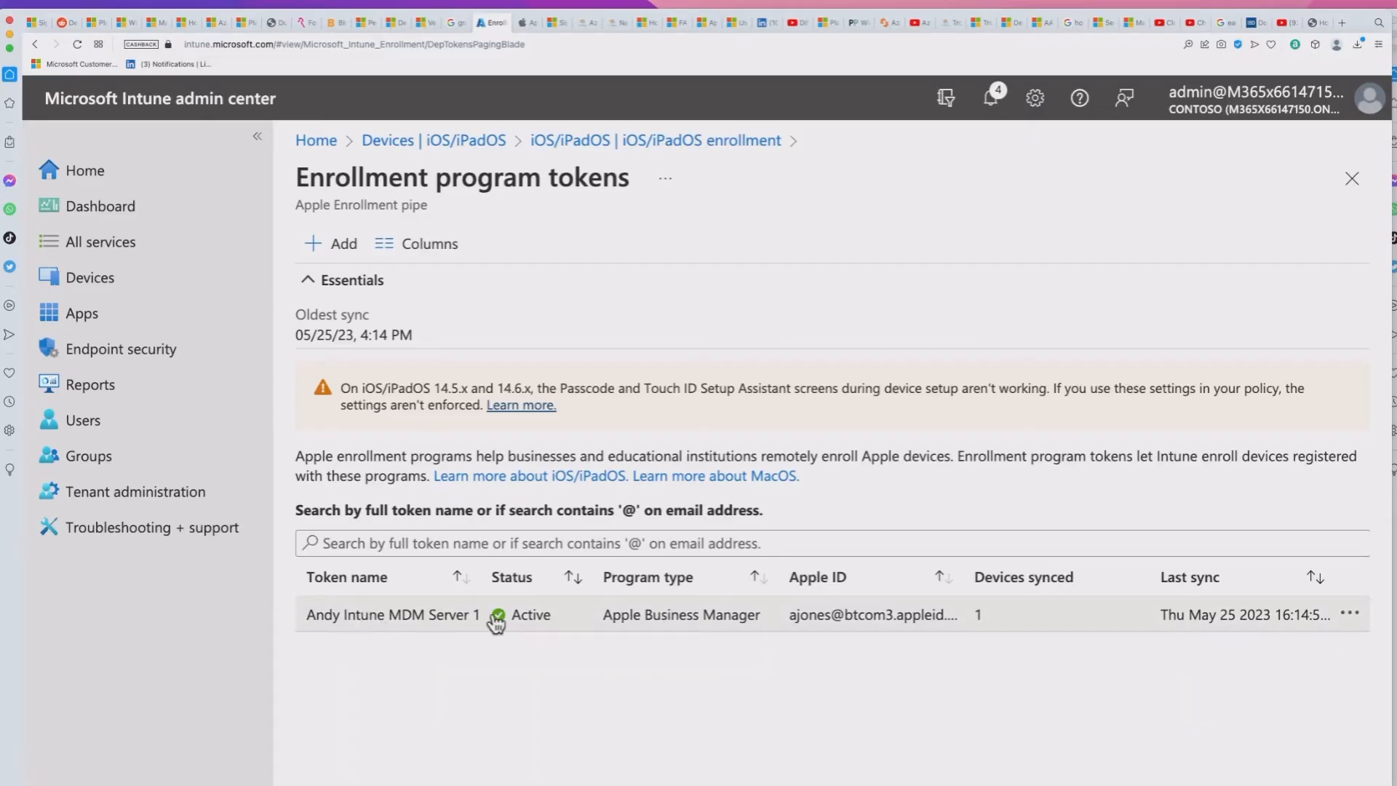
- Inspect the devices synced to the active MDM server enrollment token, including their assigned profile and last contact
{"action": "left_click", "coordinate": [399, 615]}
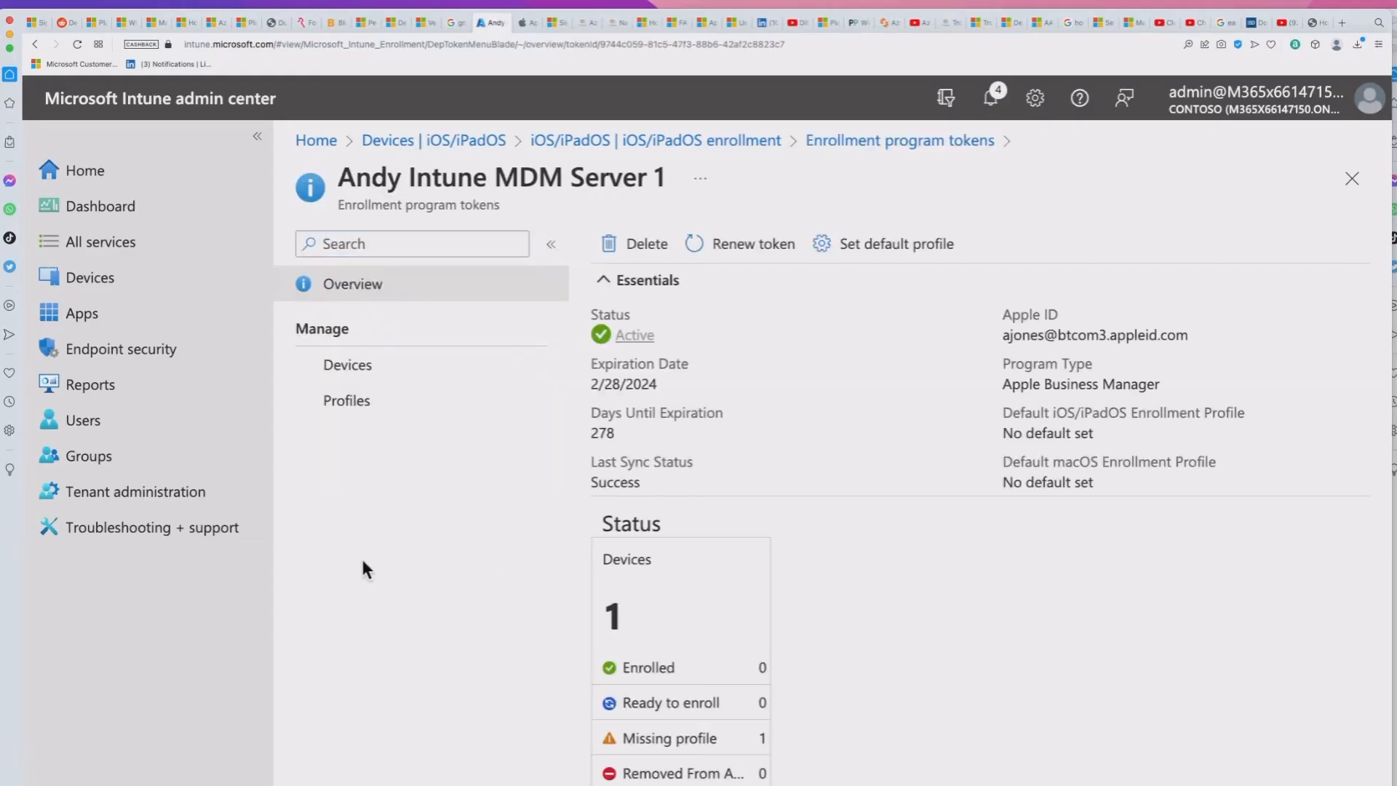
{"action": "left_click", "coordinate": [384, 375]}
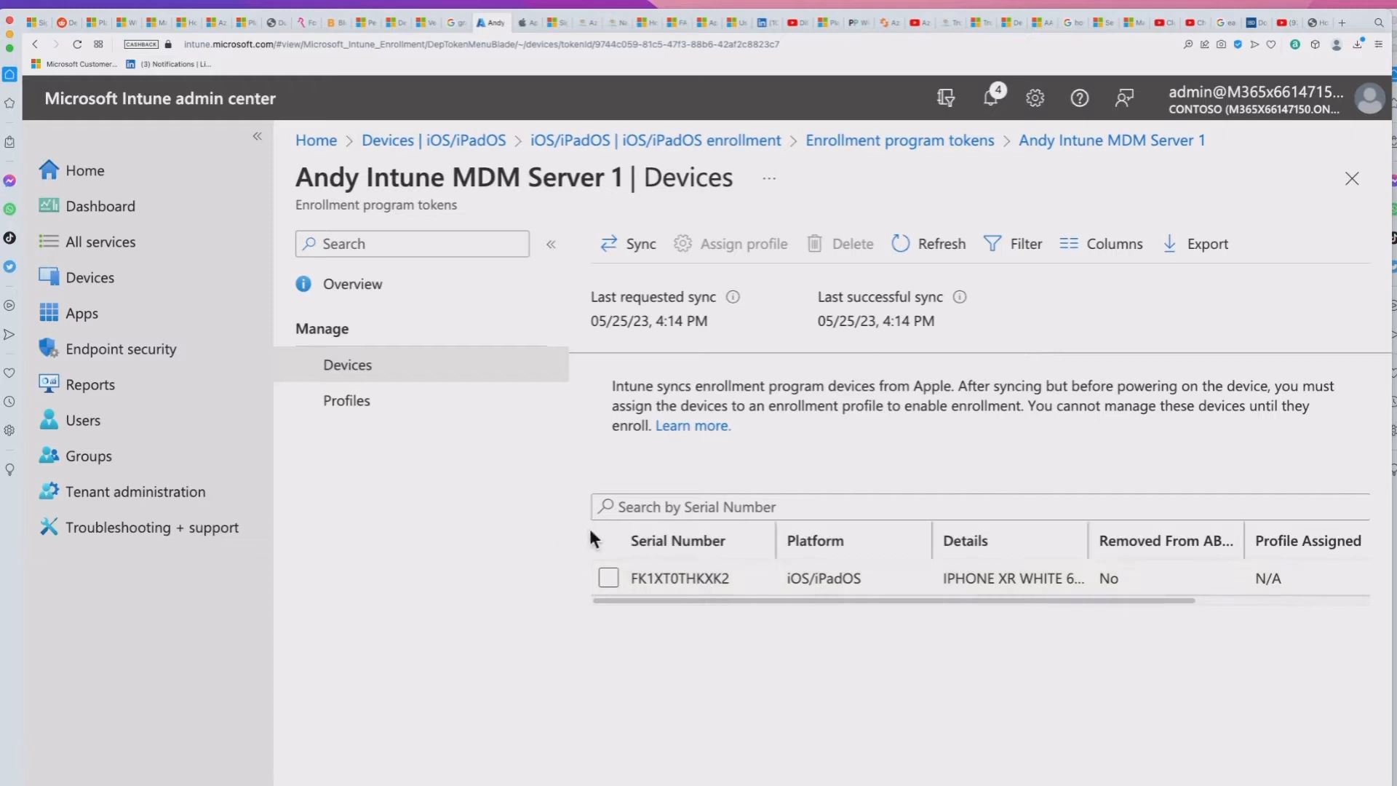
{"action": "left_click_drag", "start_coordinate": [1072, 601], "coordinate": [1302, 613]}
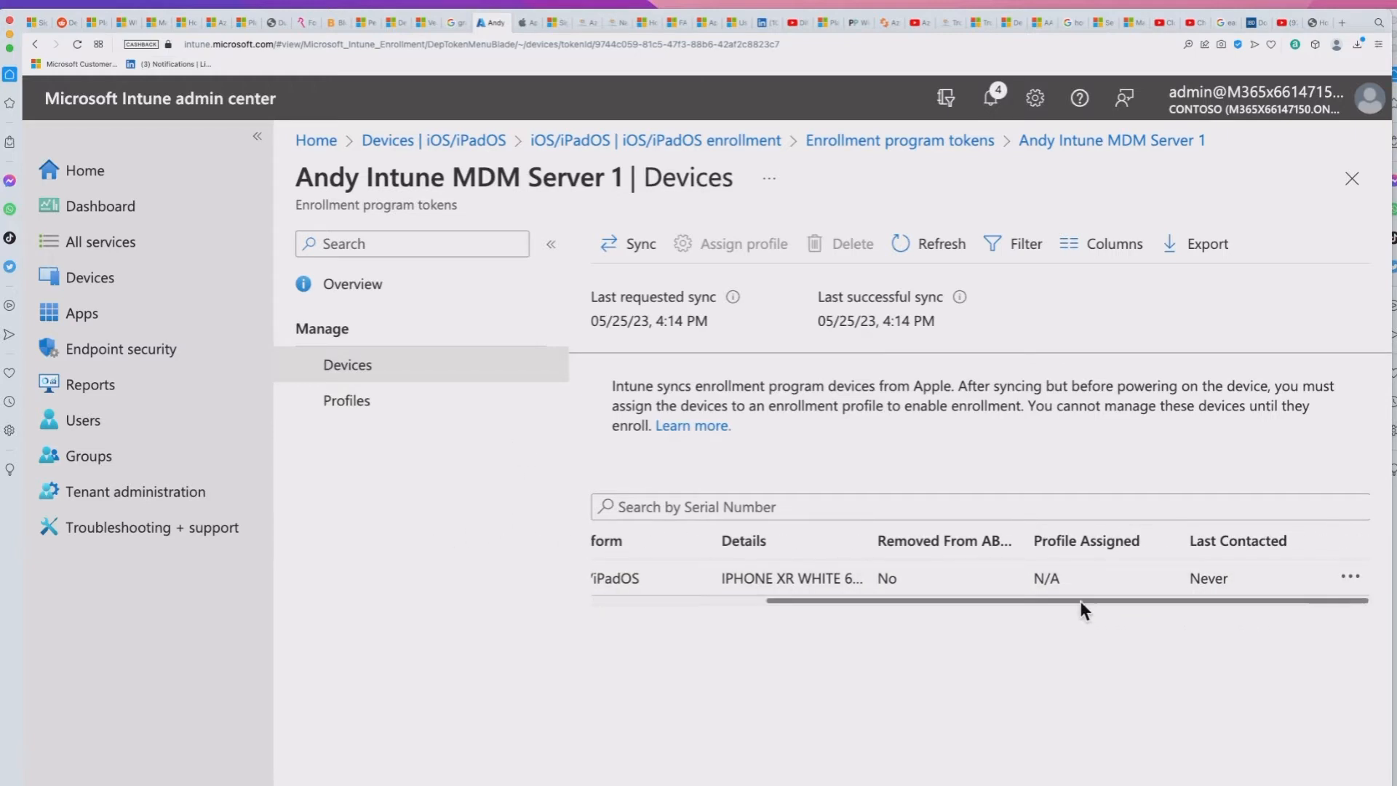
- Start a new iOS/iPadOS enrollment profile under the MDM server token and name it "iOS profile"
{"action": "left_click_drag", "start_coordinate": [1080, 600], "coordinate": [793, 605]}
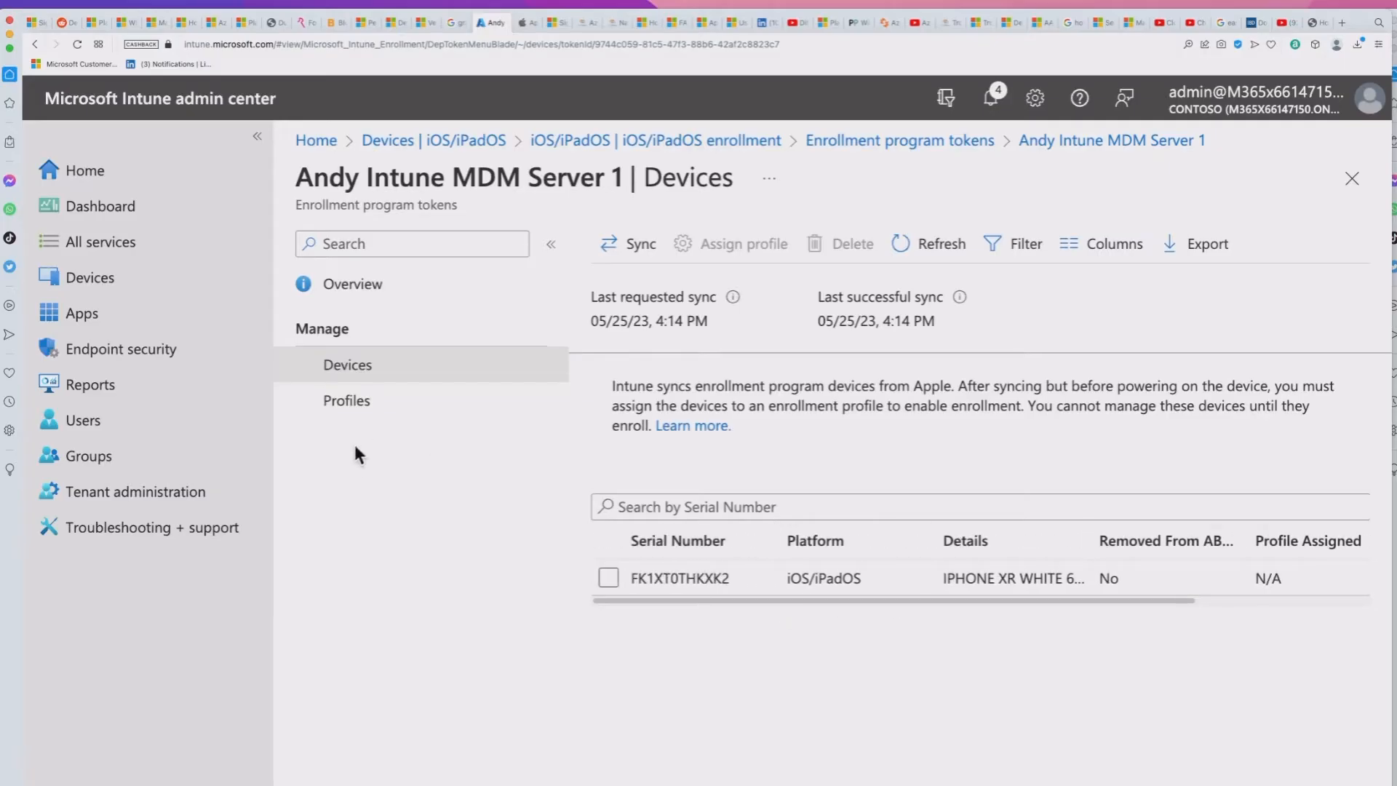
{"action": "left_click", "coordinate": [351, 419]}
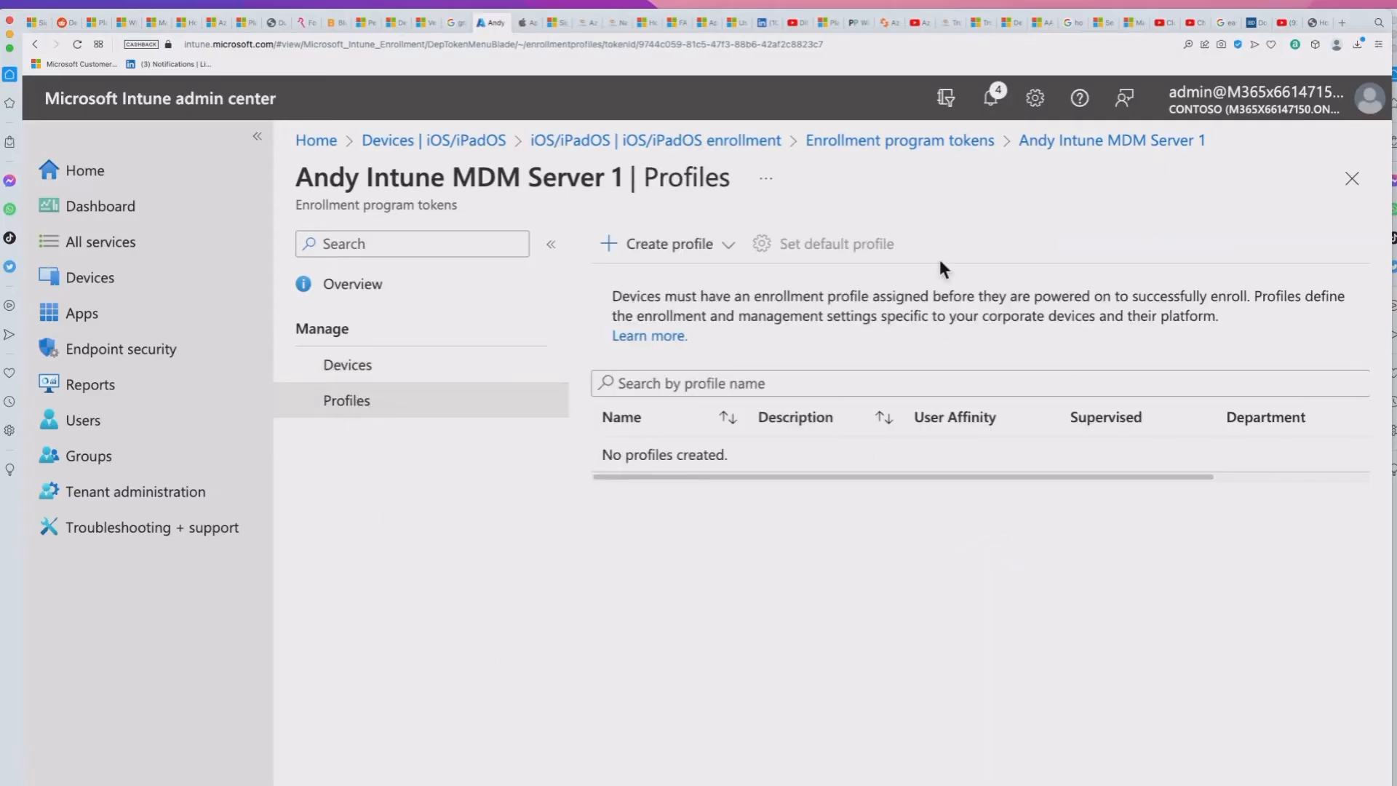
{"action": "left_click", "coordinate": [614, 244]}
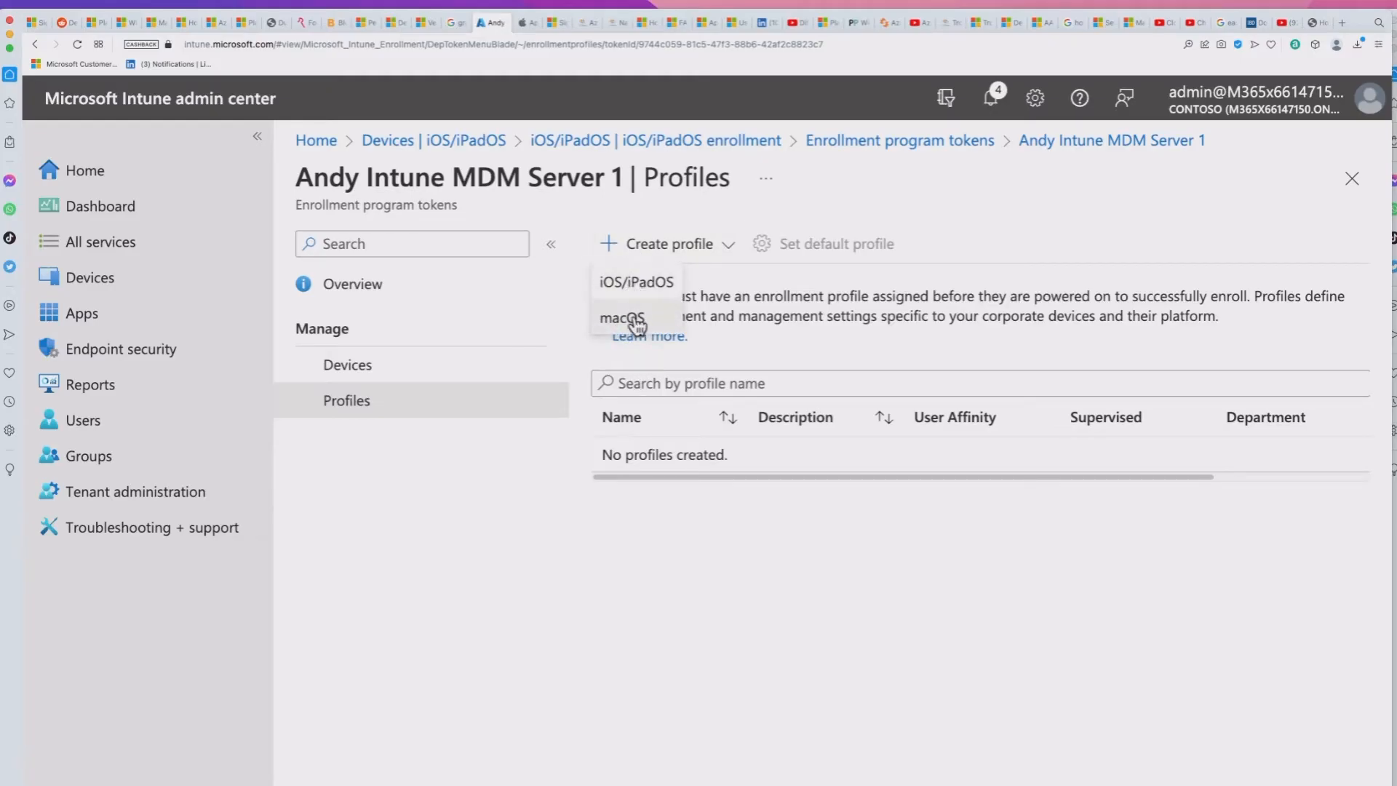
{"action": "left_click", "coordinate": [638, 290]}
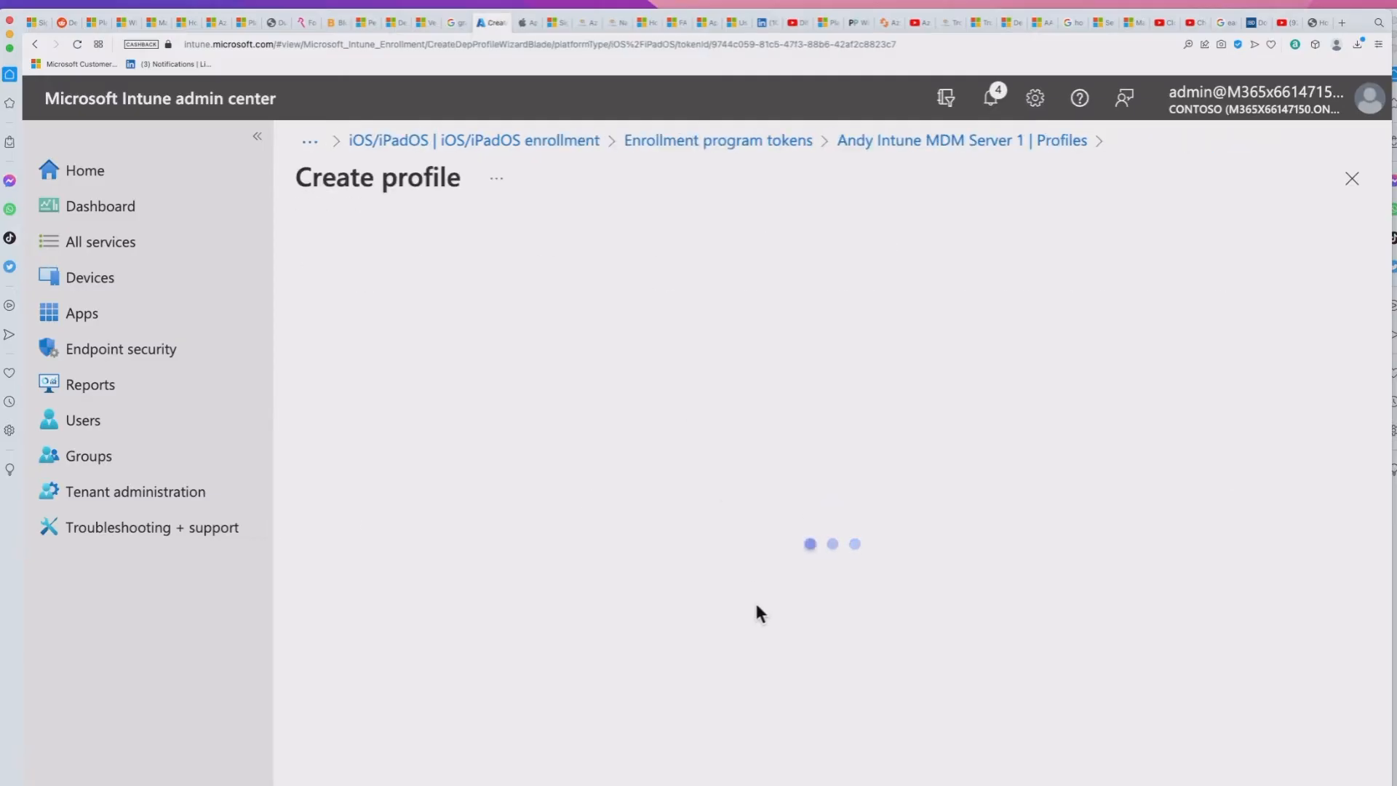
{"action": "left_click", "coordinate": [692, 312]}
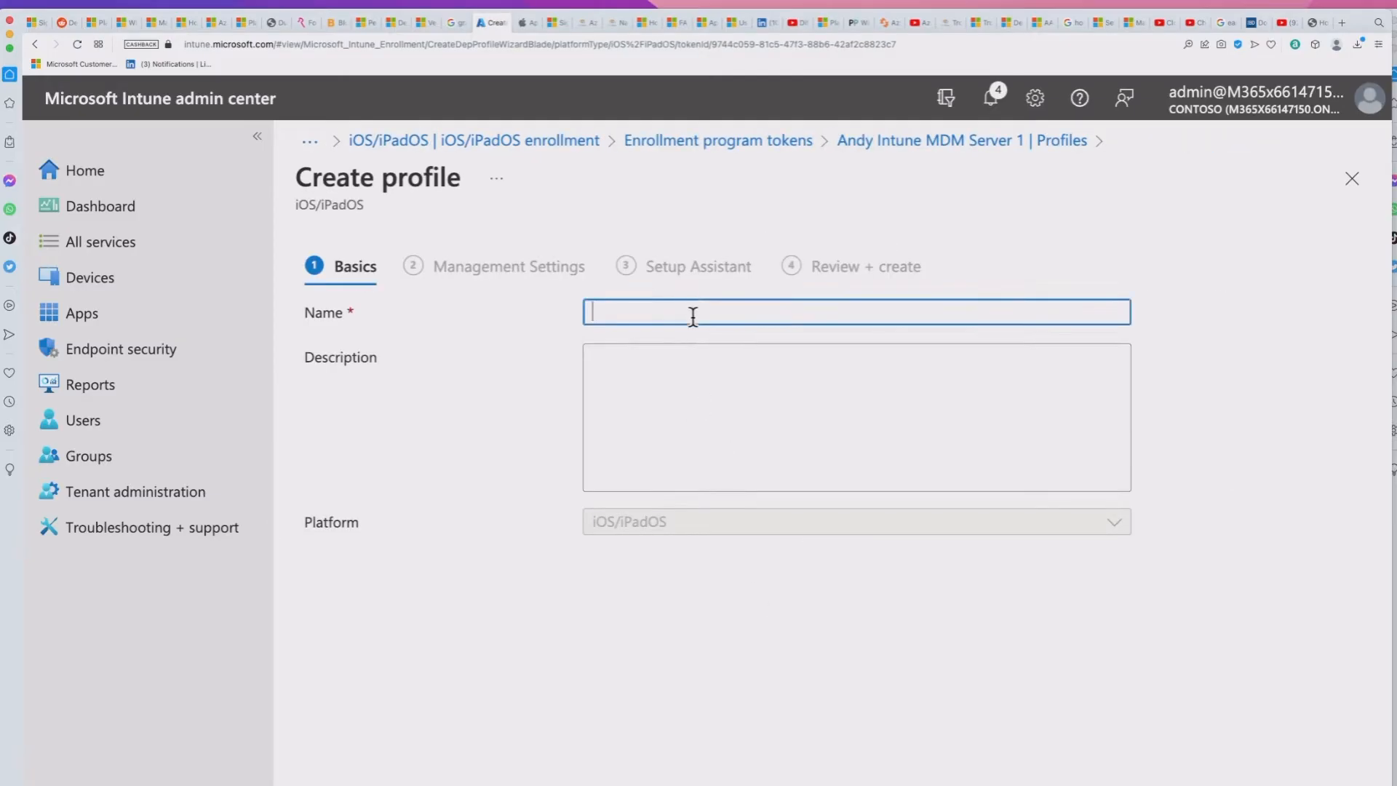
{"action": "type", "text": "iOS pro"}
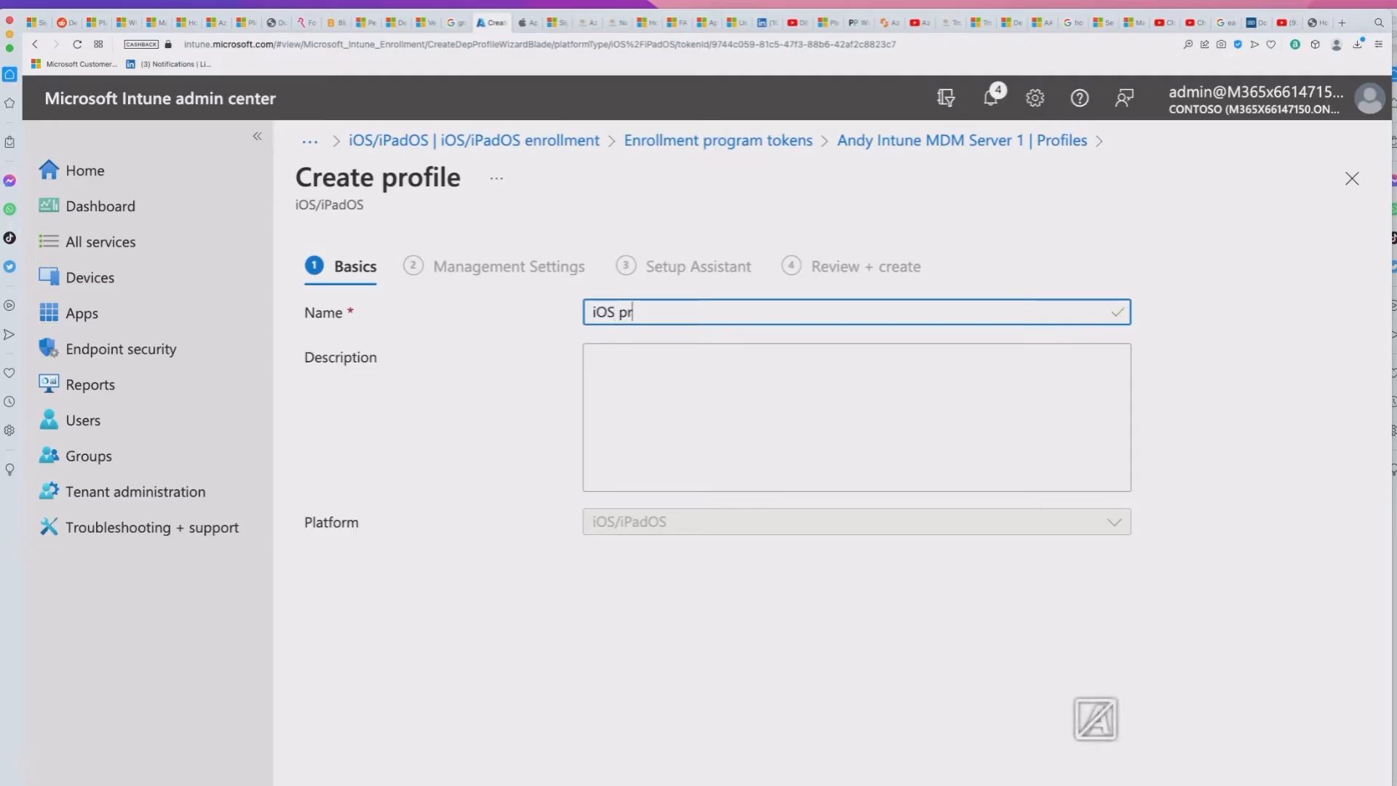
{"action": "type", "text": "file"}
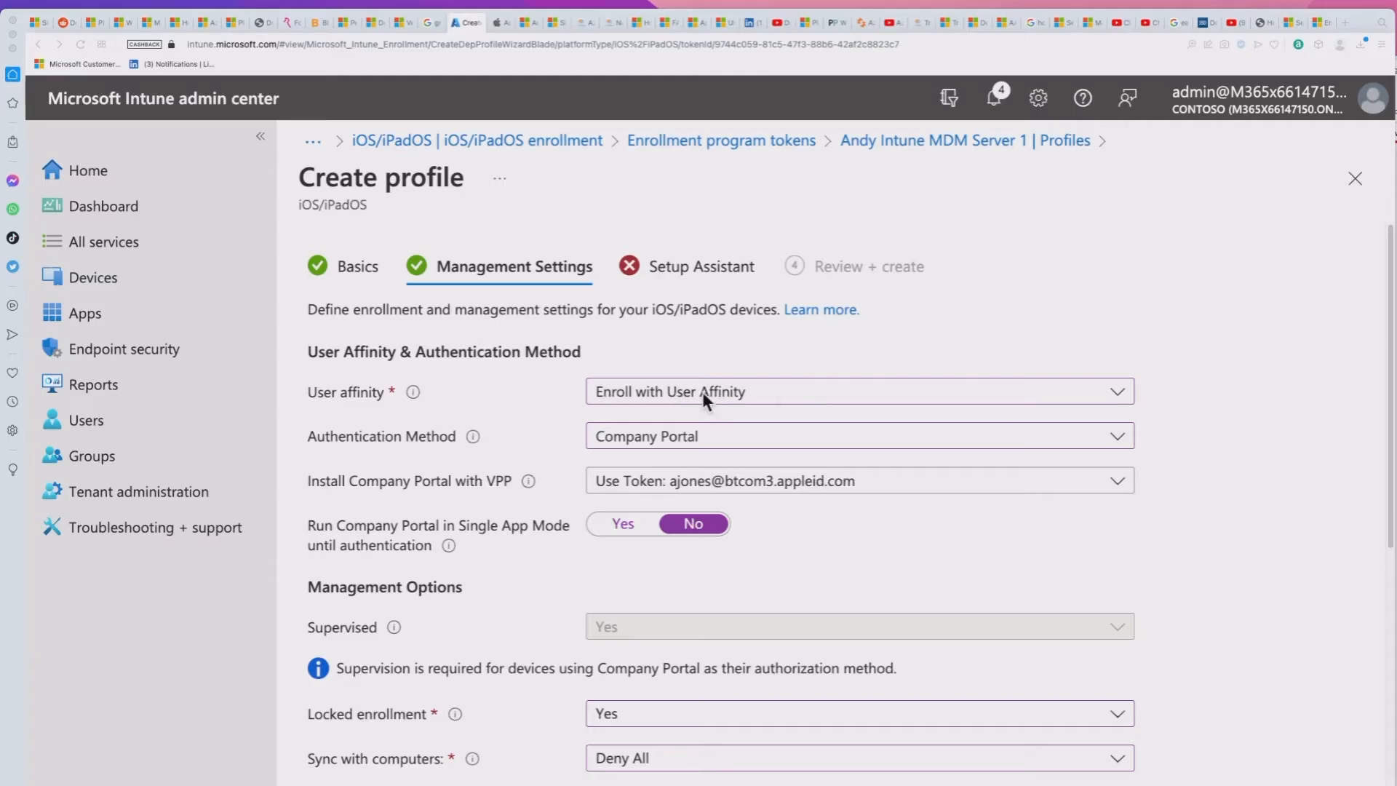
- Try Enroll without User Affinity to view its management options, and restore Enroll with User Affinity
{"action": "left_click", "coordinate": [702, 393]}
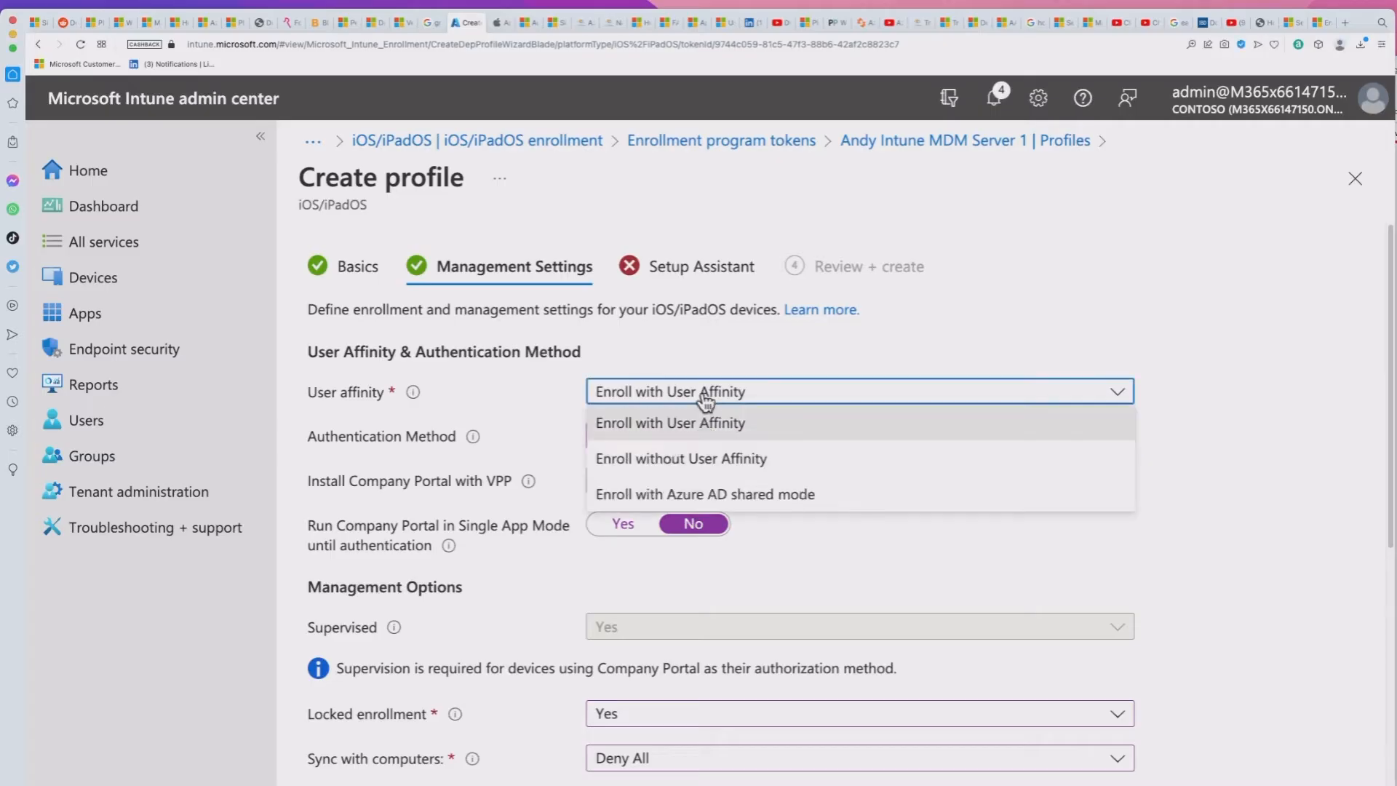
{"action": "left_click", "coordinate": [697, 466]}
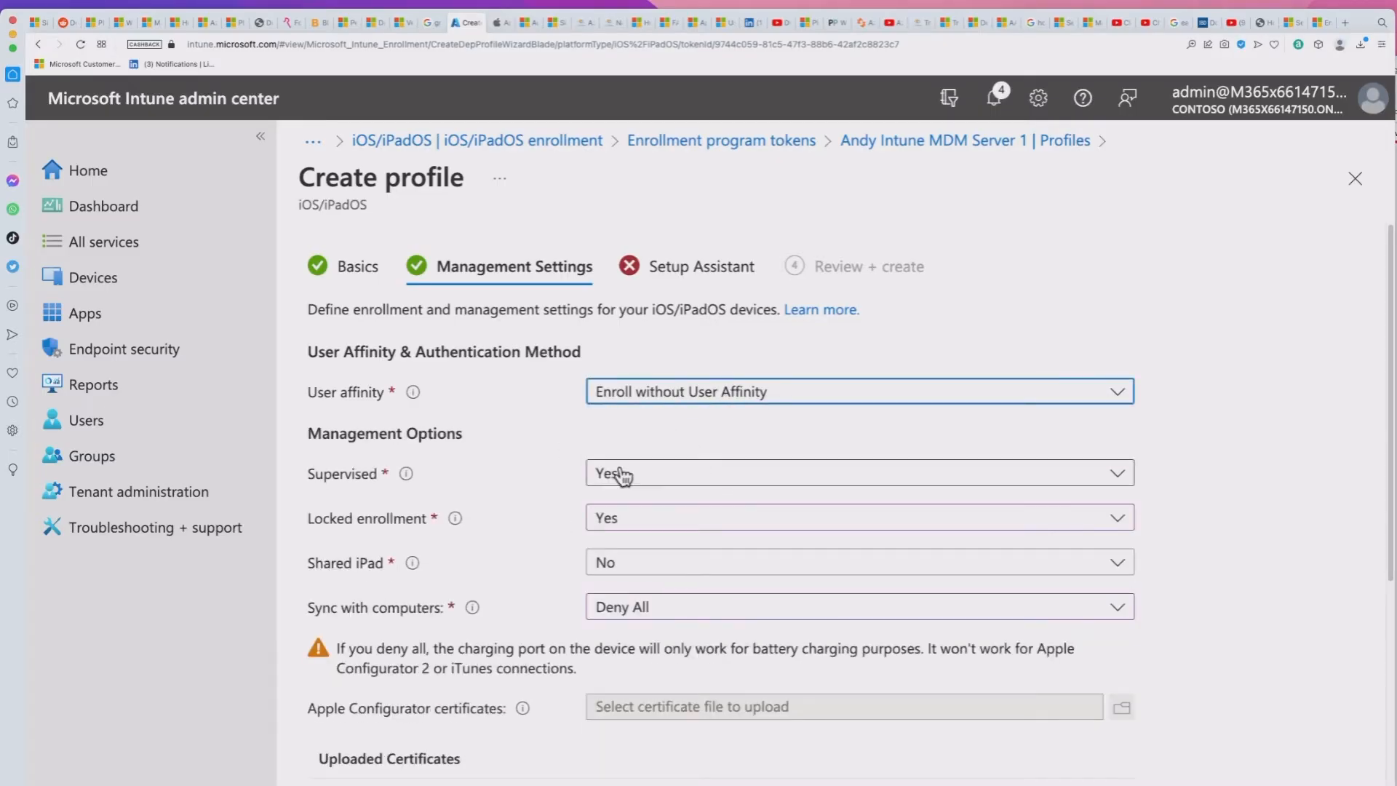
{"action": "left_click", "coordinate": [662, 393]}
{"action": "left_click", "coordinate": [672, 430]}
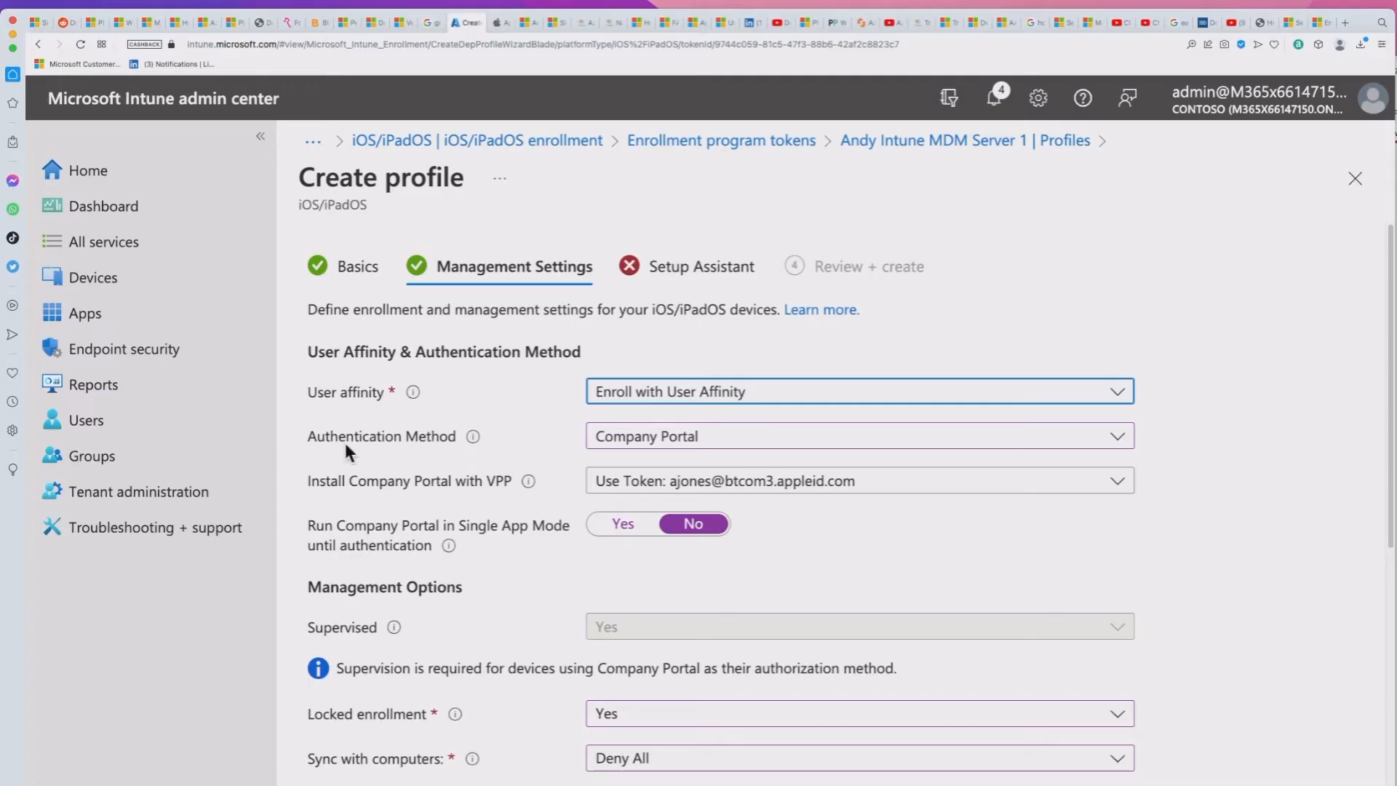
- Check the profile's authentication method choices and read the Intune Company Portal app option in the Microsoft Learn authentication methods article
{"action": "left_click", "coordinate": [723, 445]}
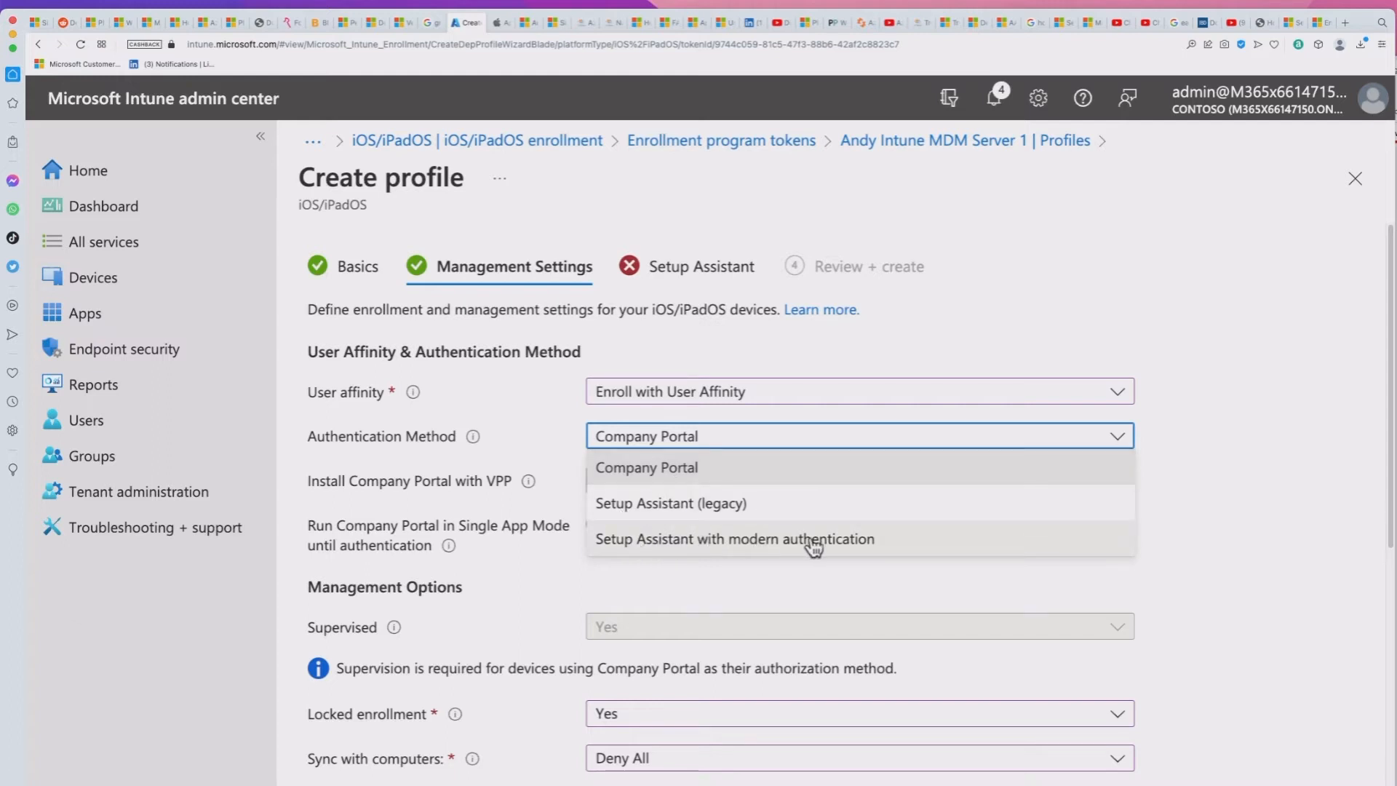
{"action": "left_click", "coordinate": [806, 351]}
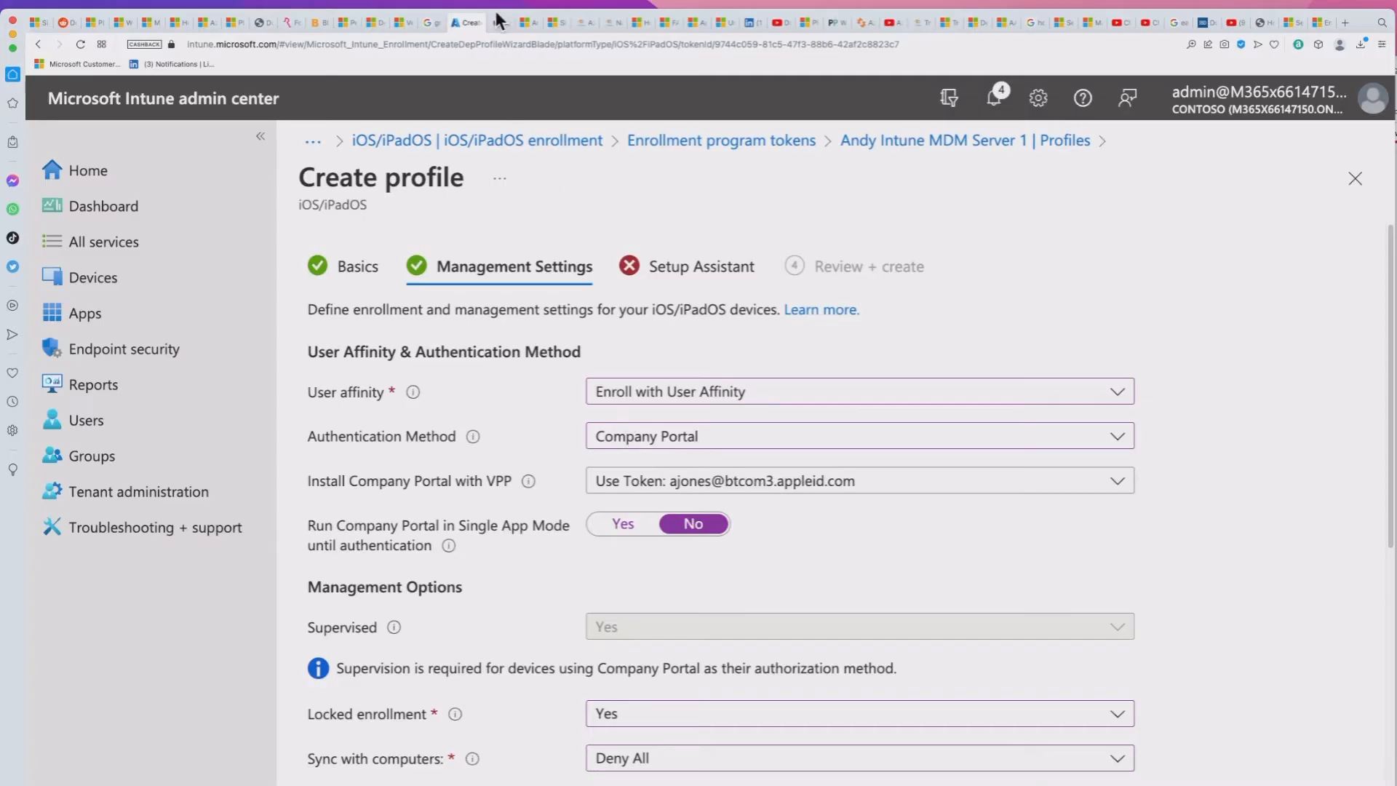
{"action": "left_click", "coordinate": [527, 21]}
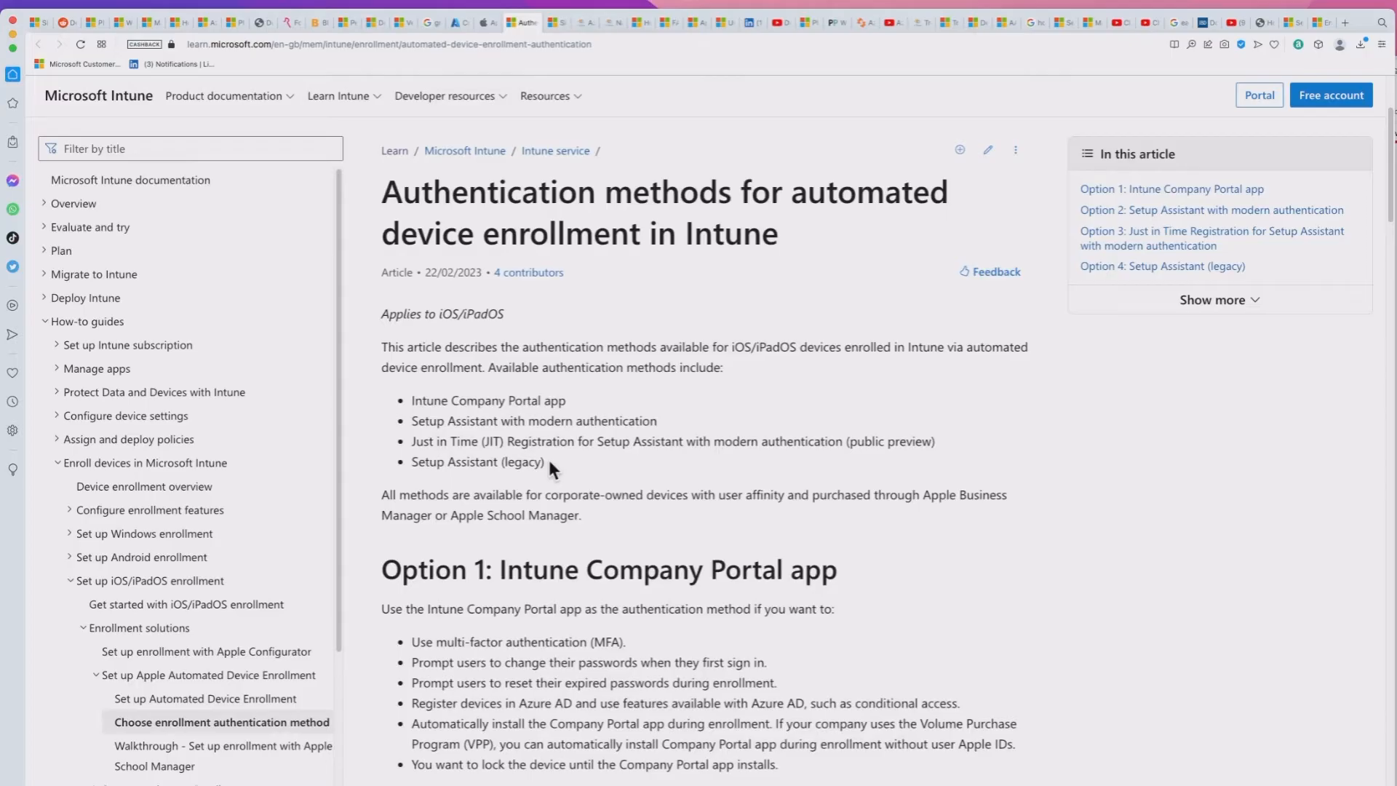
{"action": "scroll", "coordinate": [549, 460], "scroll_direction": "down", "scroll_amount": 5}
{"action": "scroll", "coordinate": [549, 460], "scroll_direction": "up", "scroll_amount": 1}
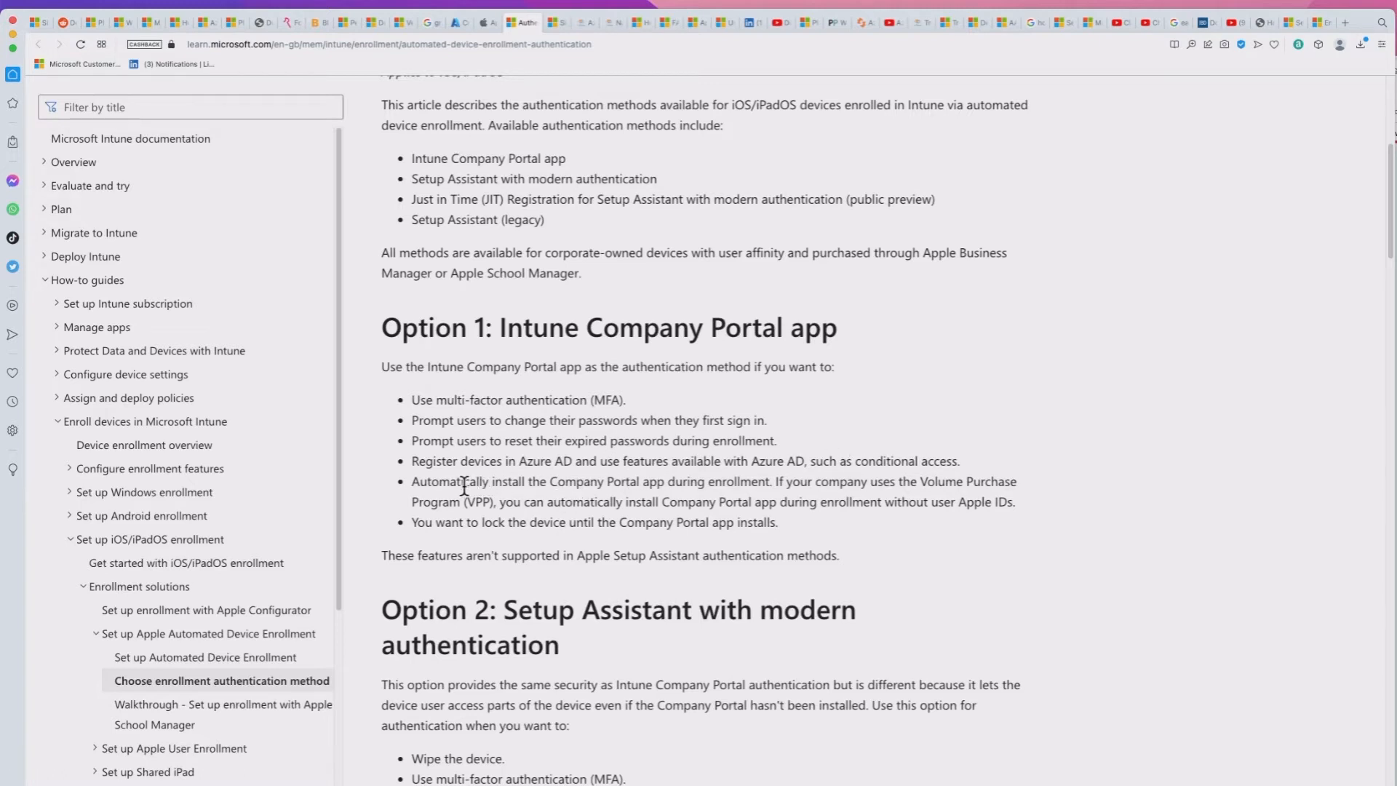
{"action": "scroll", "coordinate": [464, 486], "scroll_direction": "down", "scroll_amount": 1}
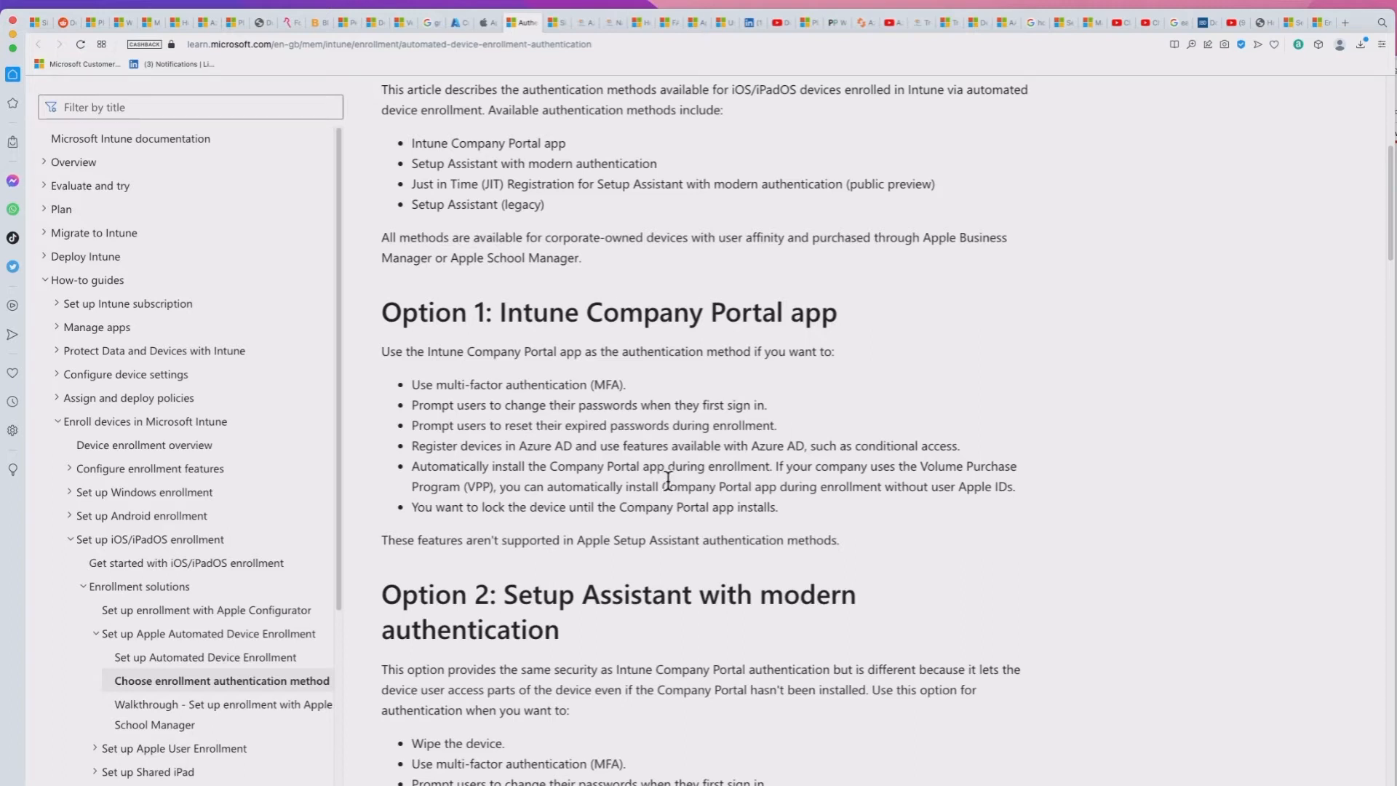
{"action": "scroll", "coordinate": [665, 476], "scroll_direction": "down", "scroll_amount": 1}
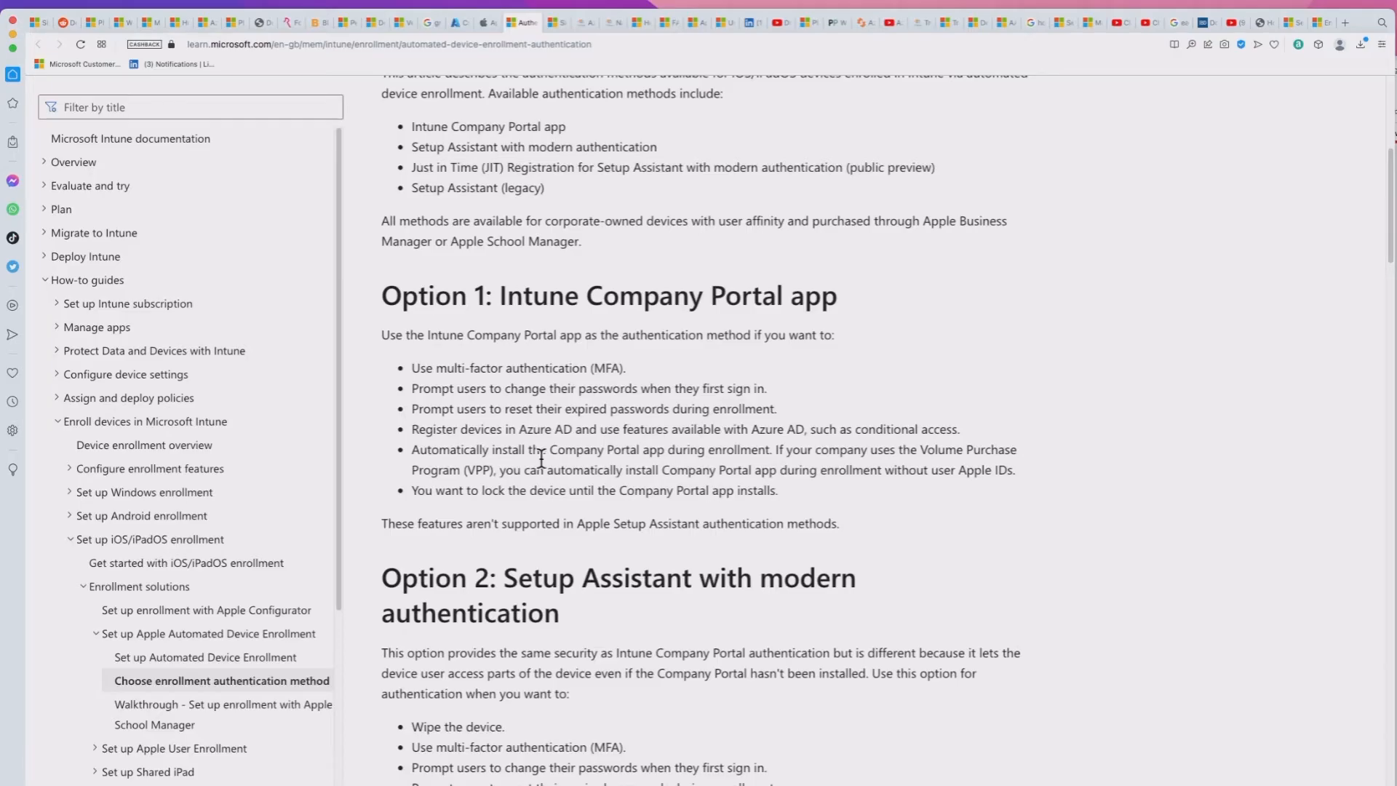
- Read the article's Setup Assistant with modern authentication option, including automatic Company Portal installation, multi-factor authentication and required Company Portal action
{"action": "scroll", "coordinate": [661, 464], "scroll_direction": "down", "scroll_amount": 1}
{"action": "scroll", "coordinate": [661, 464], "scroll_direction": "down", "scroll_amount": 2}
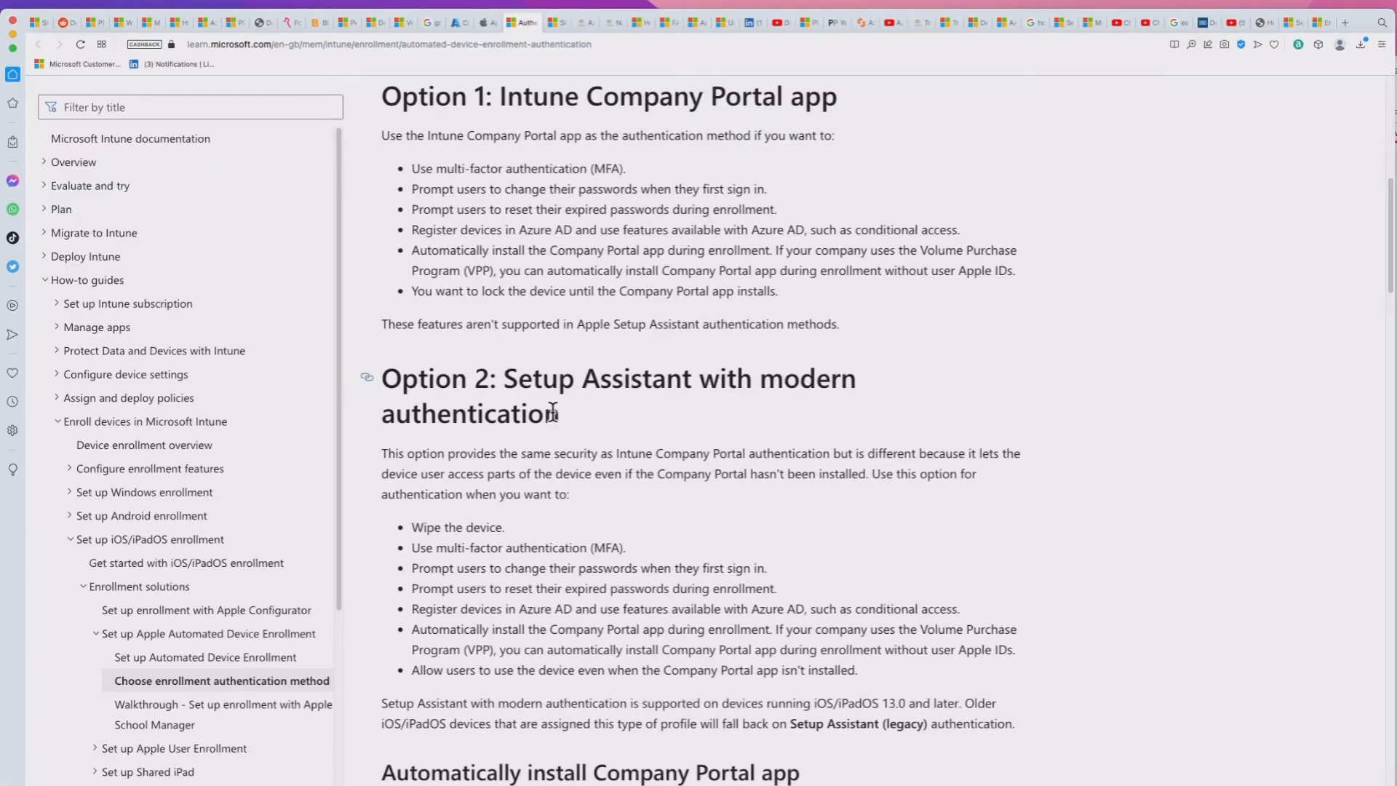
{"action": "scroll", "coordinate": [514, 467], "scroll_direction": "down", "scroll_amount": 1}
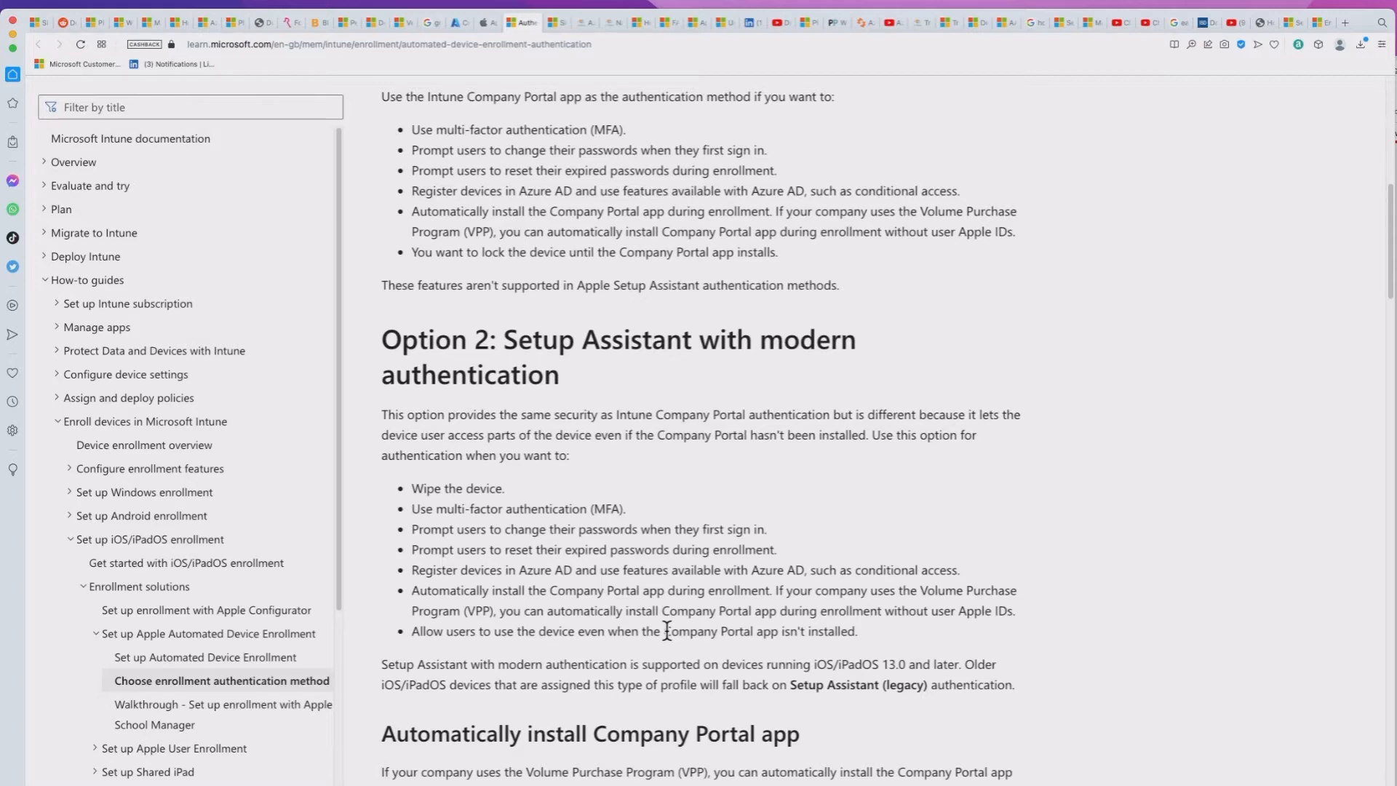
{"action": "scroll", "coordinate": [667, 630], "scroll_direction": "down", "scroll_amount": 5}
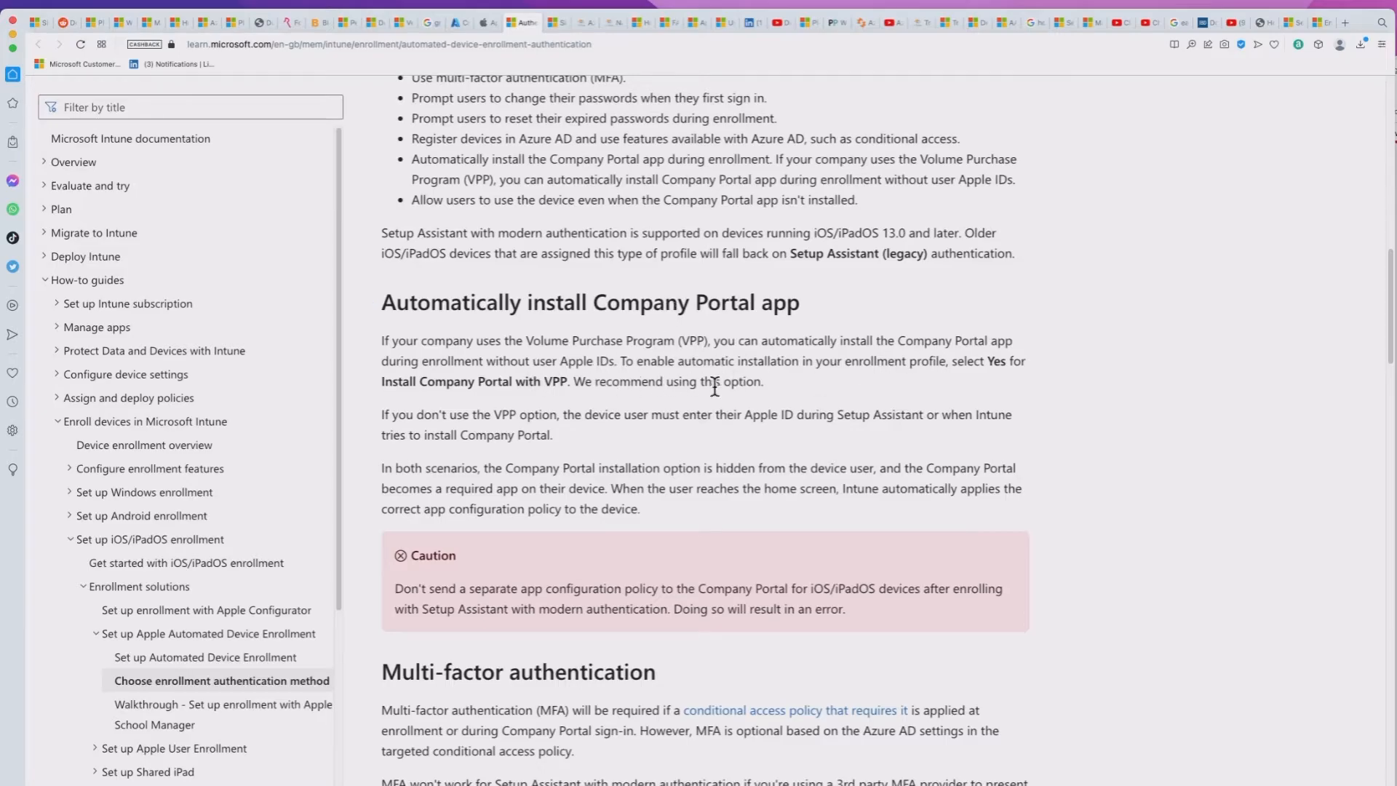
{"action": "scroll", "coordinate": [749, 382], "scroll_direction": "down", "scroll_amount": 1}
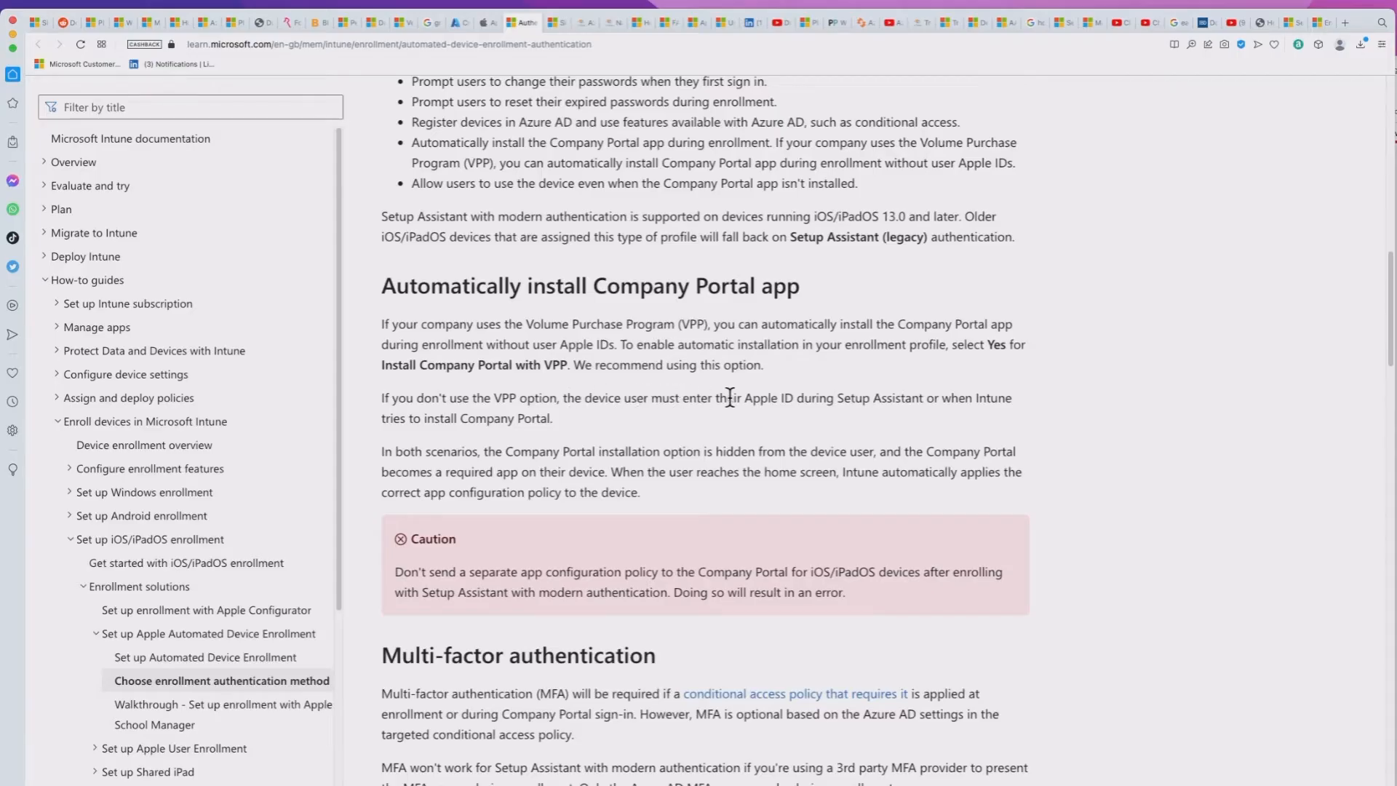
{"action": "scroll", "coordinate": [740, 402], "scroll_direction": "down", "scroll_amount": 2}
{"action": "scroll", "coordinate": [739, 402], "scroll_direction": "down", "scroll_amount": 1}
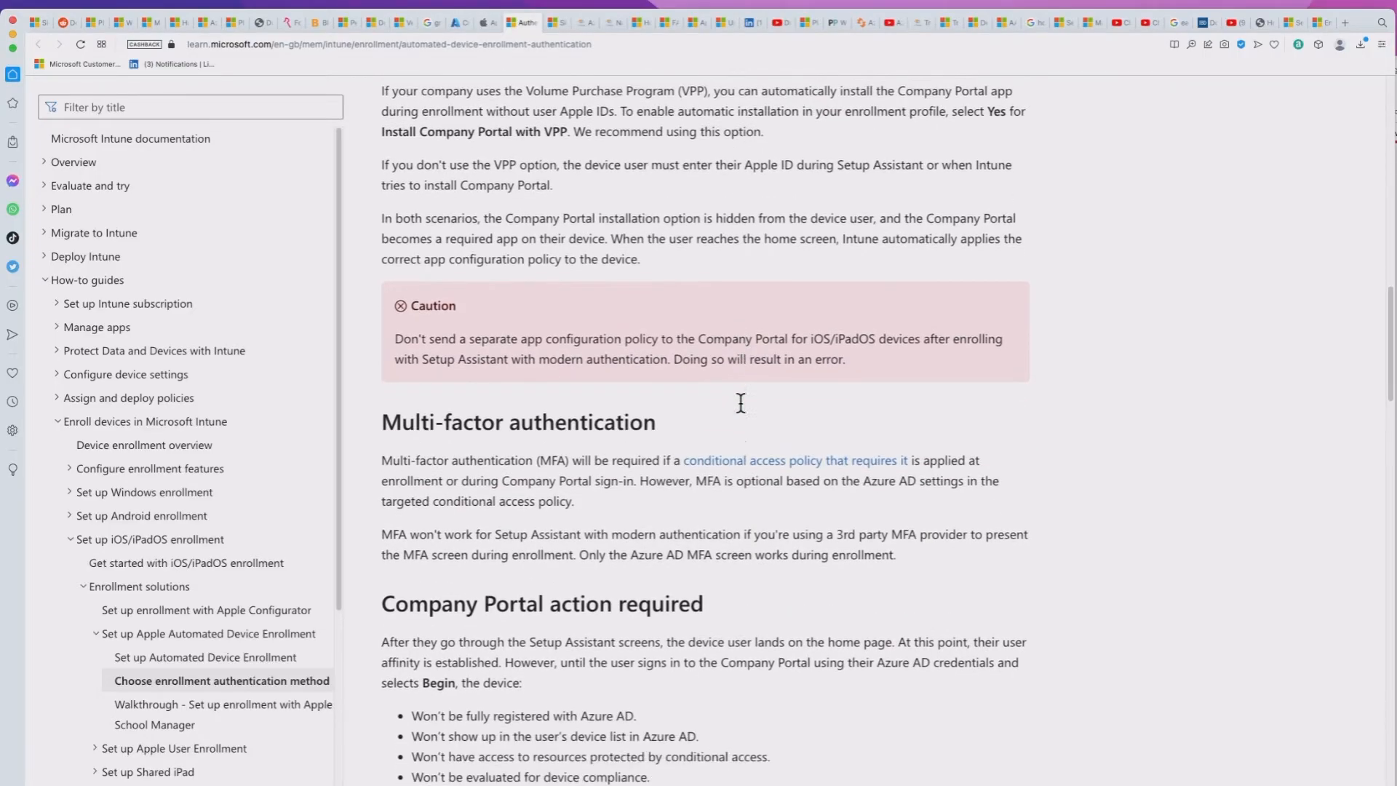
{"action": "scroll", "coordinate": [741, 404], "scroll_direction": "down", "scroll_amount": 1}
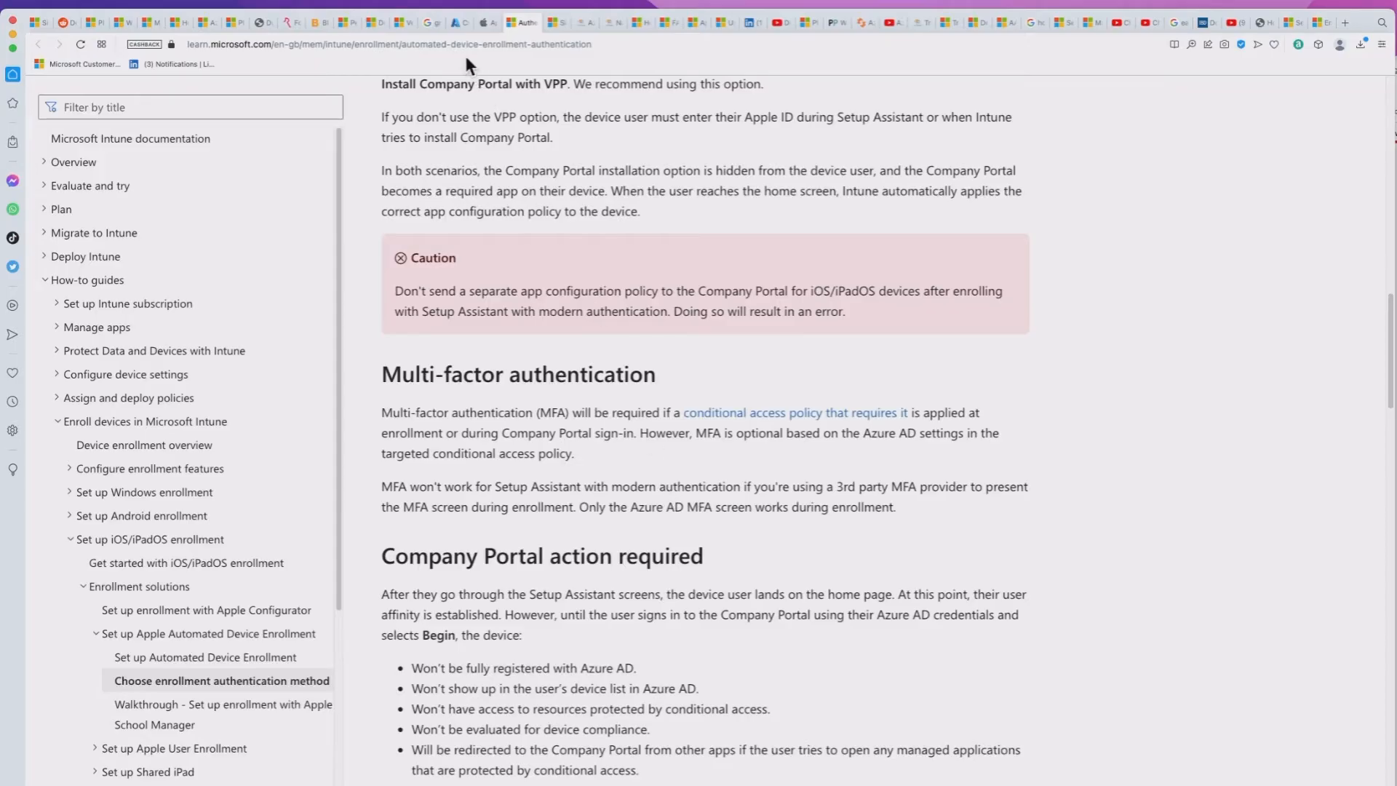
- Return to the profile in the Intune admin center and examine the choices for installing Company Portal with VPP
{"action": "left_click", "coordinate": [457, 23]}
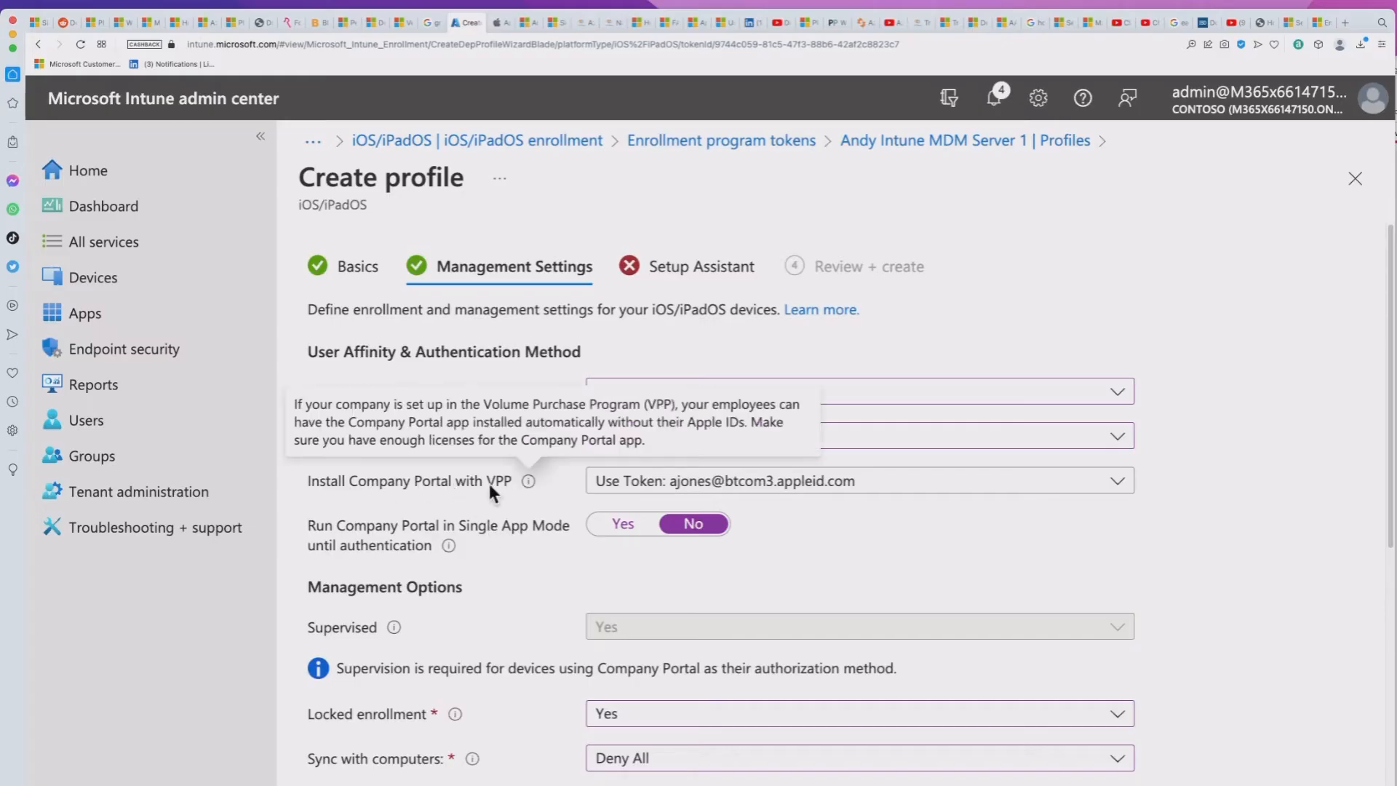
{"action": "mouse_move", "coordinate": [528, 481]}
{"action": "left_click", "coordinate": [914, 484]}
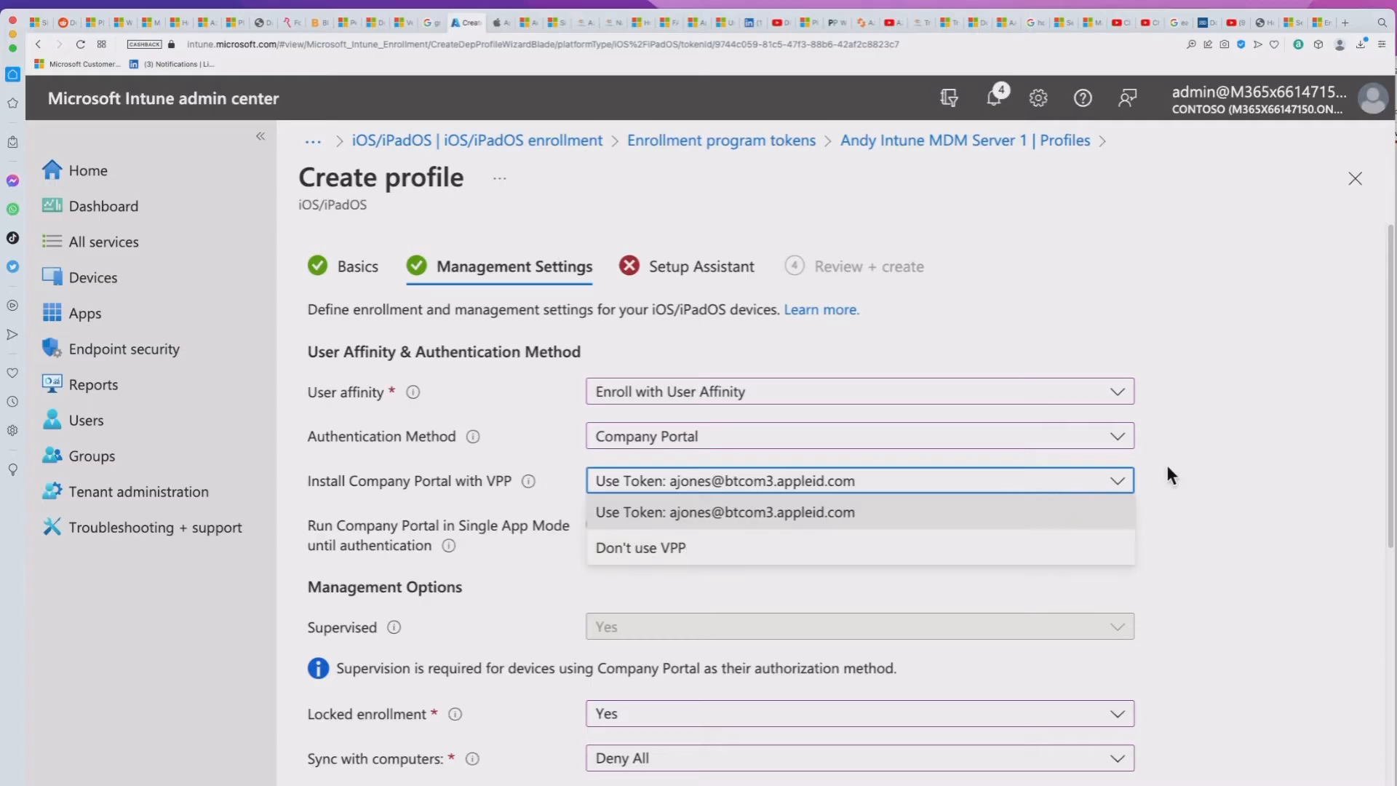
{"action": "left_click", "coordinate": [1227, 456]}
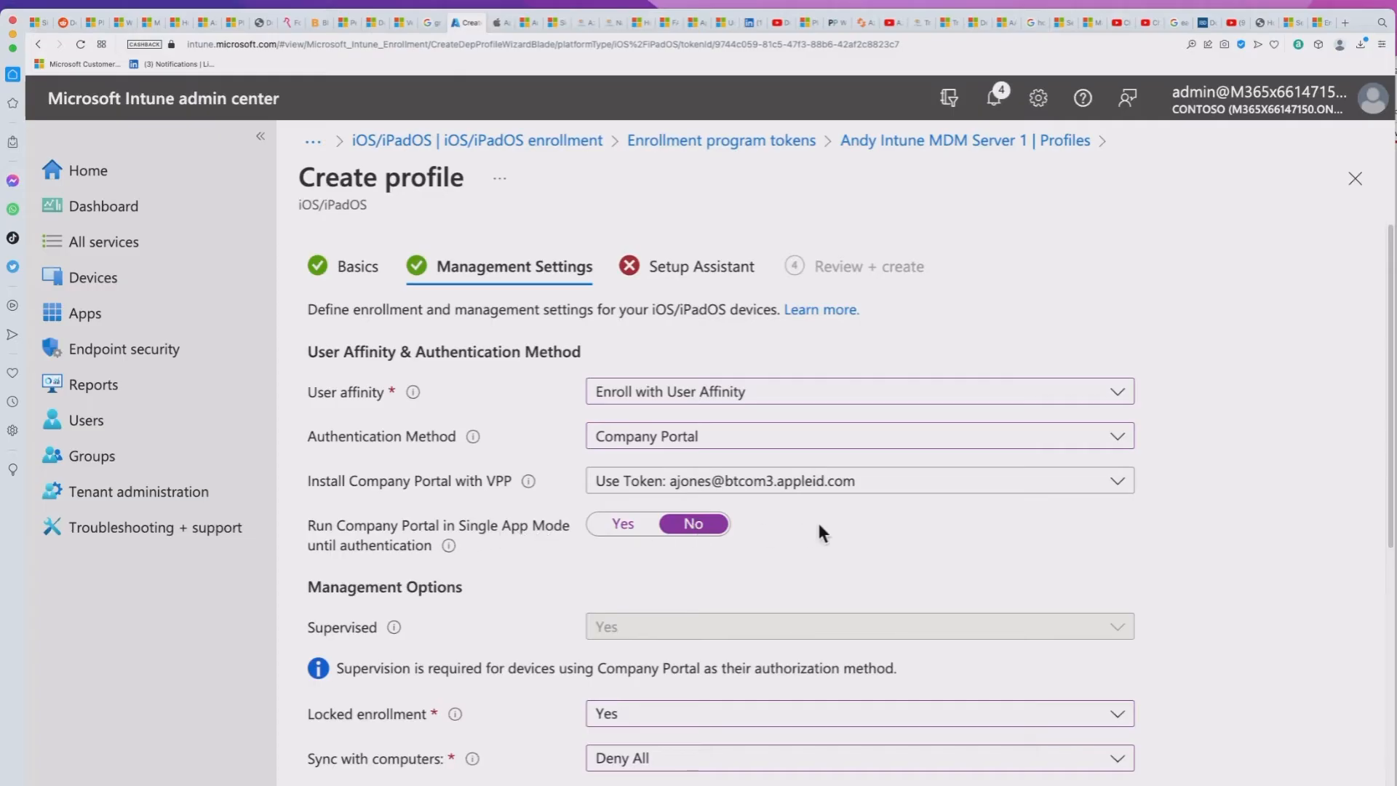
- Review the supervised, locked enrollment and computer sync management options, including the choices for syncing with computers
{"action": "scroll", "coordinate": [818, 532], "scroll_direction": "down", "scroll_amount": 3}
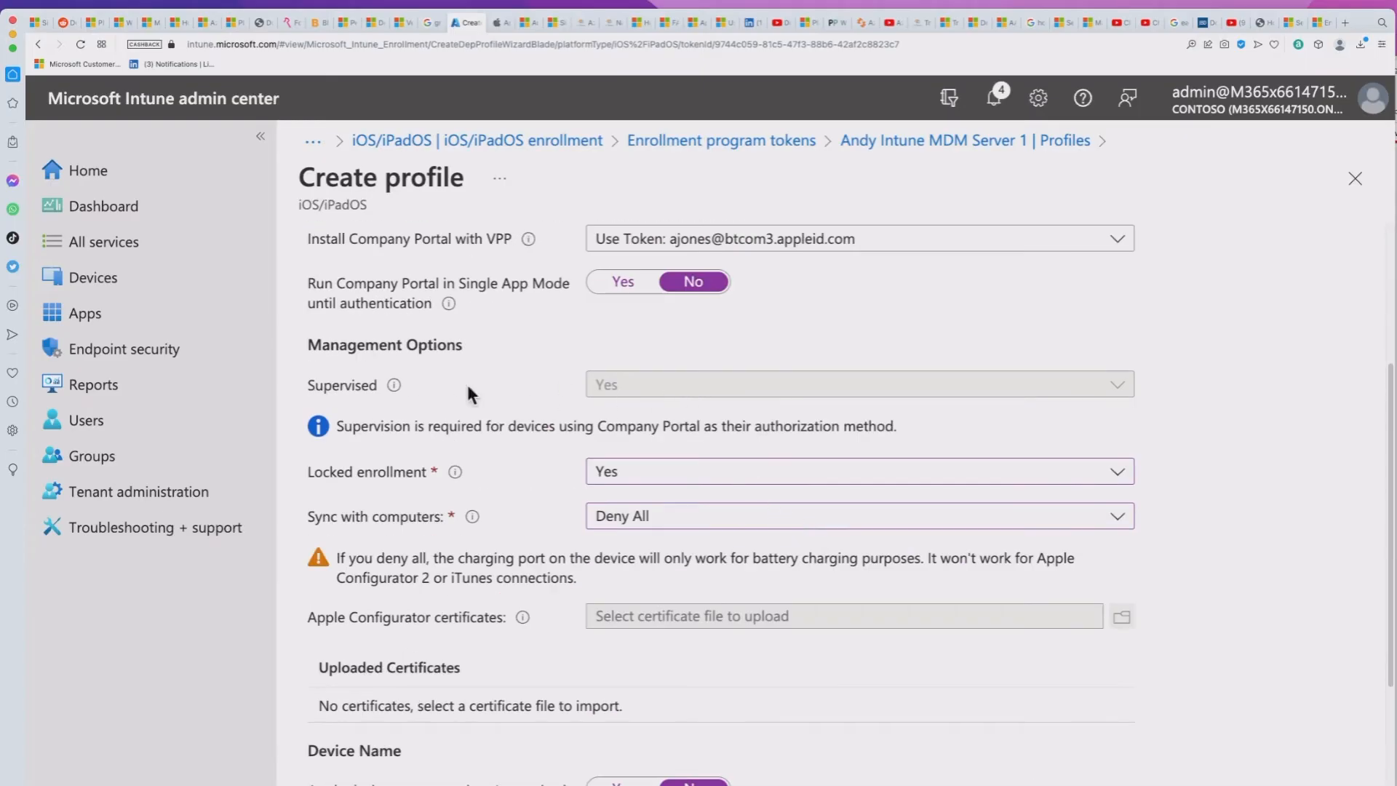
{"action": "mouse_move", "coordinate": [397, 389]}
{"action": "scroll", "coordinate": [521, 404], "scroll_direction": "down", "scroll_amount": 1}
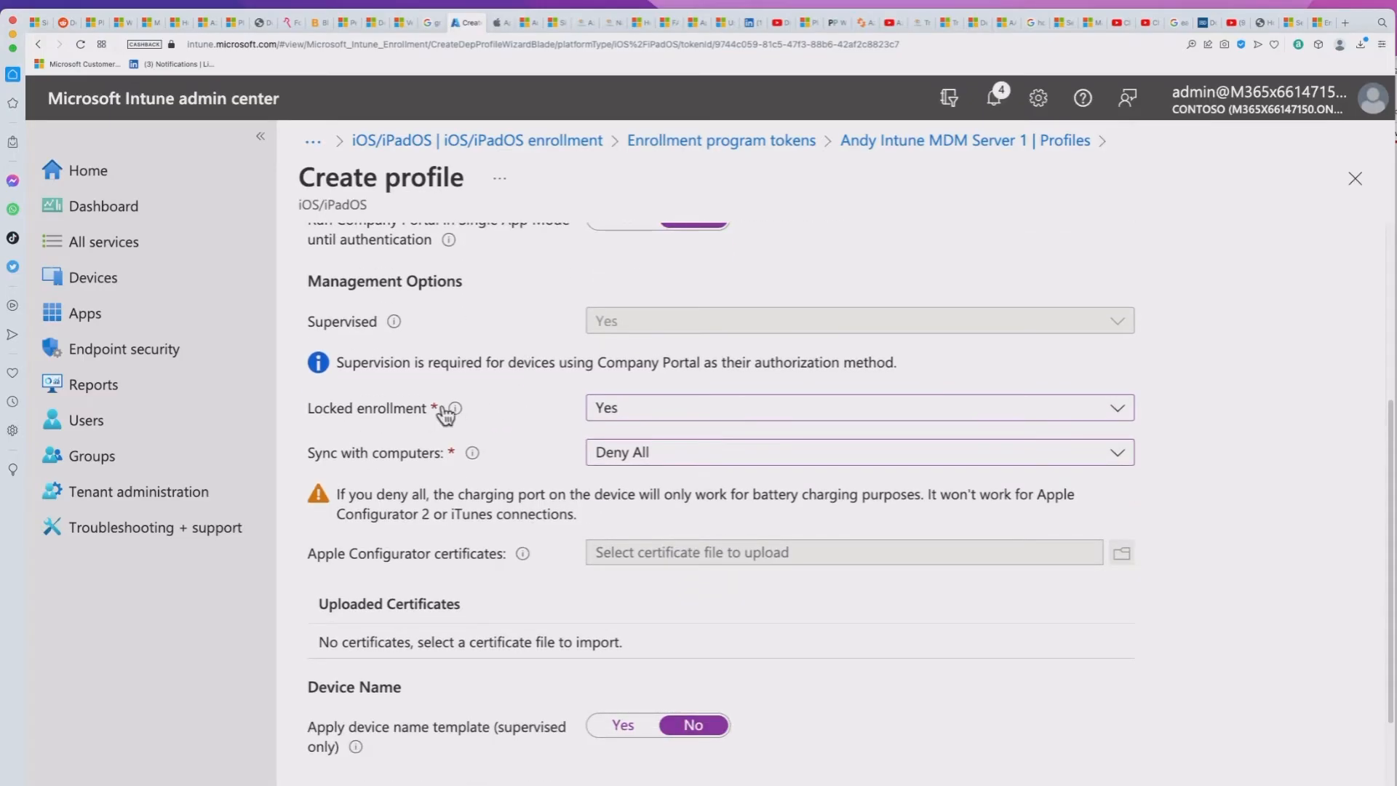
{"action": "mouse_move", "coordinate": [457, 413]}
{"action": "scroll", "coordinate": [547, 418], "scroll_direction": "down", "scroll_amount": 1}
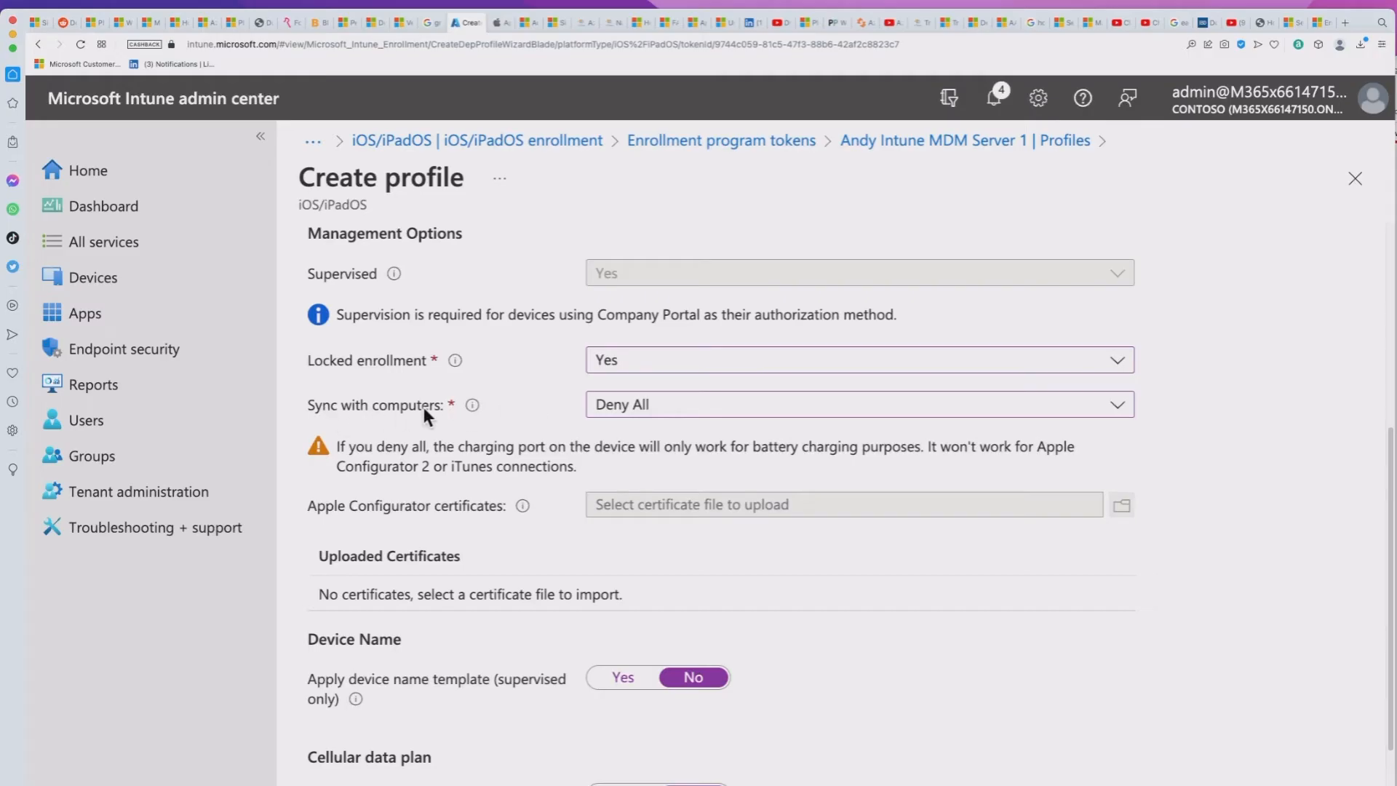
{"action": "left_click", "coordinate": [660, 413]}
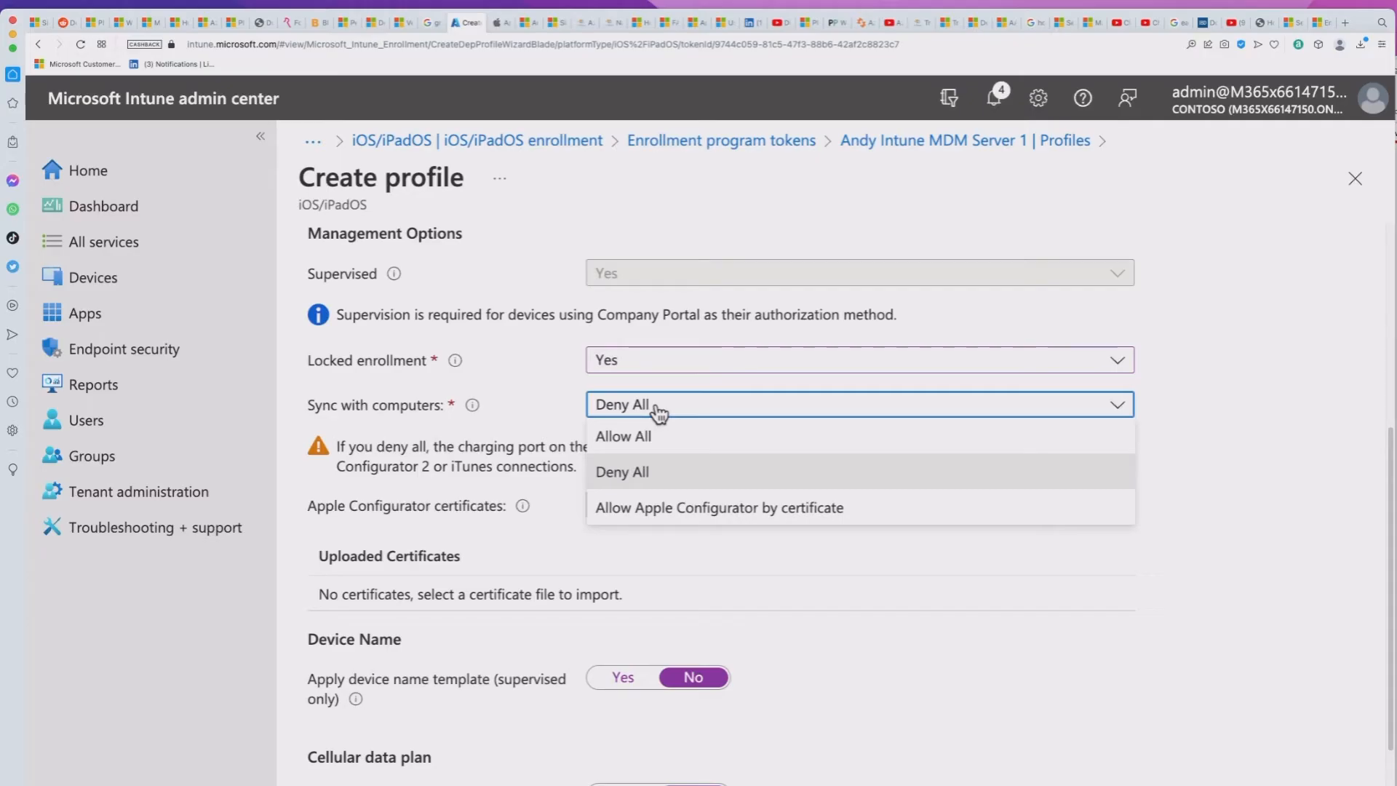
{"action": "left_click", "coordinate": [660, 413]}
- Enable the device name template and cellular data activation in turn to view their extra fields, setting each back to No
{"action": "scroll", "coordinate": [489, 436], "scroll_direction": "down", "scroll_amount": 2}
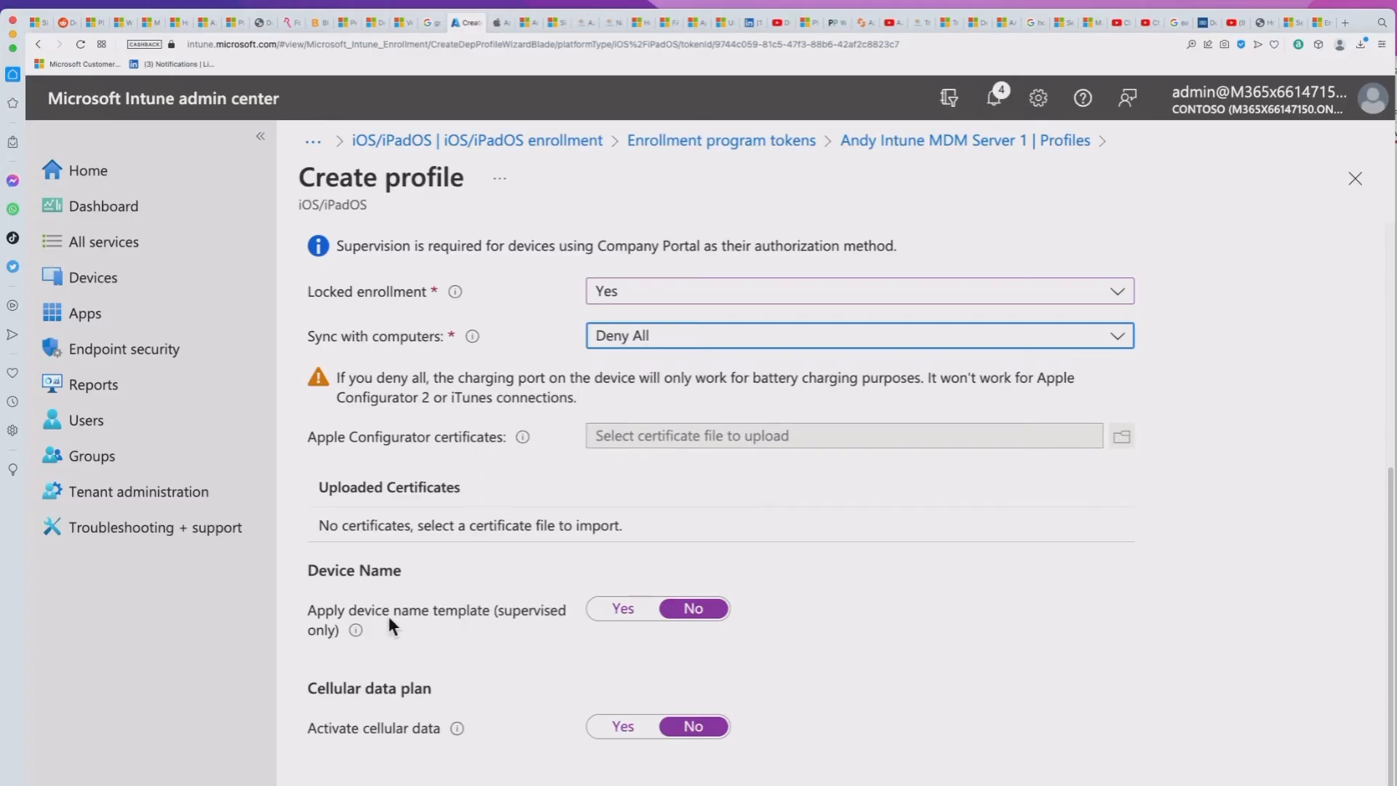
{"action": "left_click", "coordinate": [620, 611]}
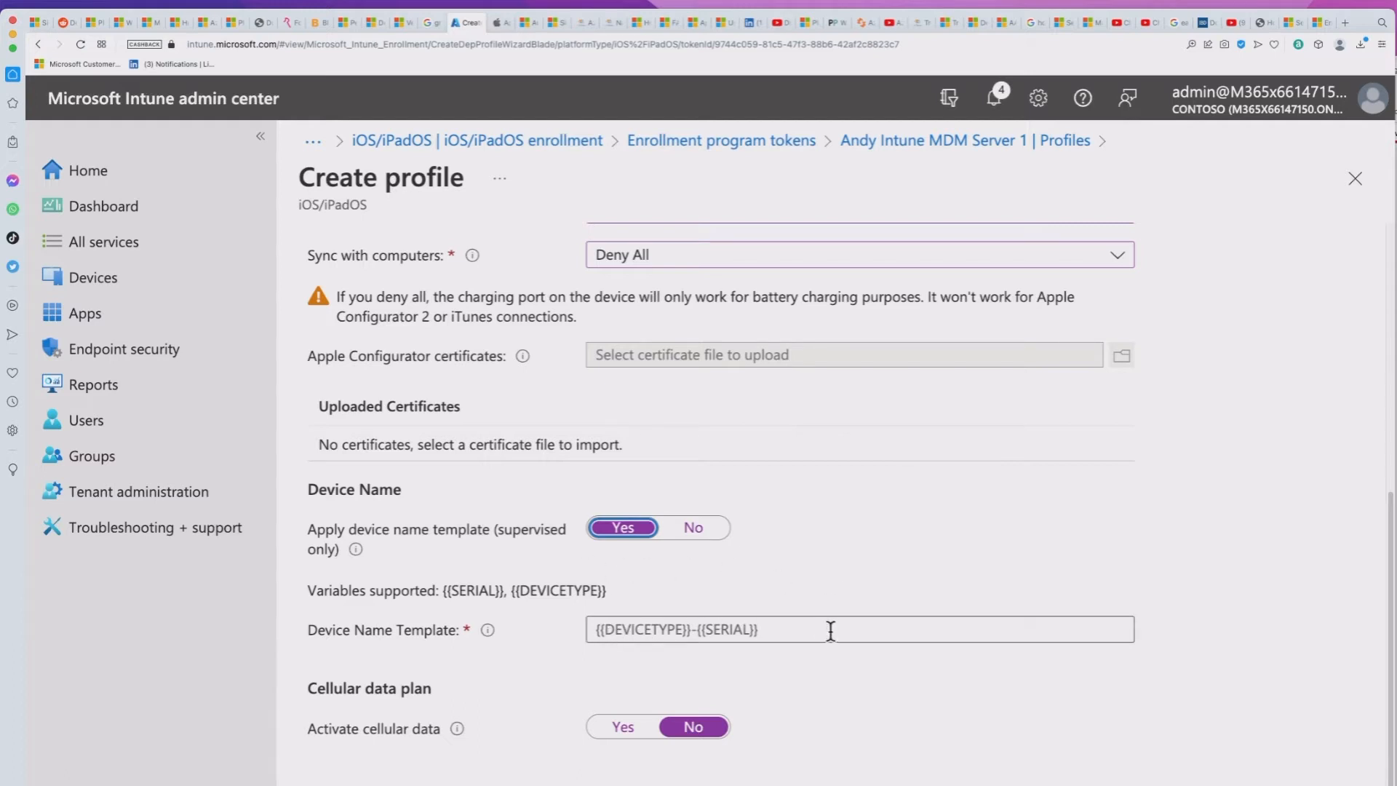
{"action": "left_click", "coordinate": [697, 529]}
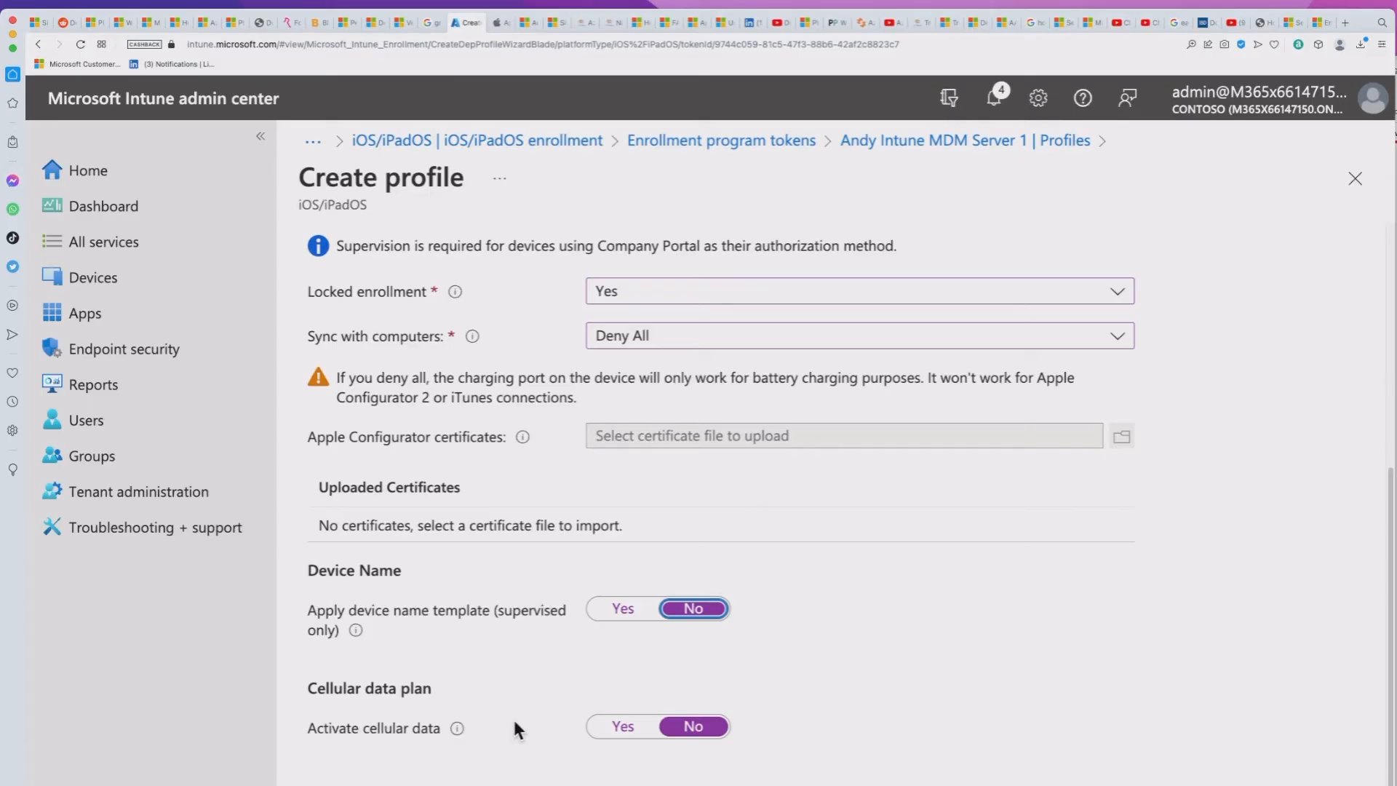
{"action": "left_click", "coordinate": [625, 727]}
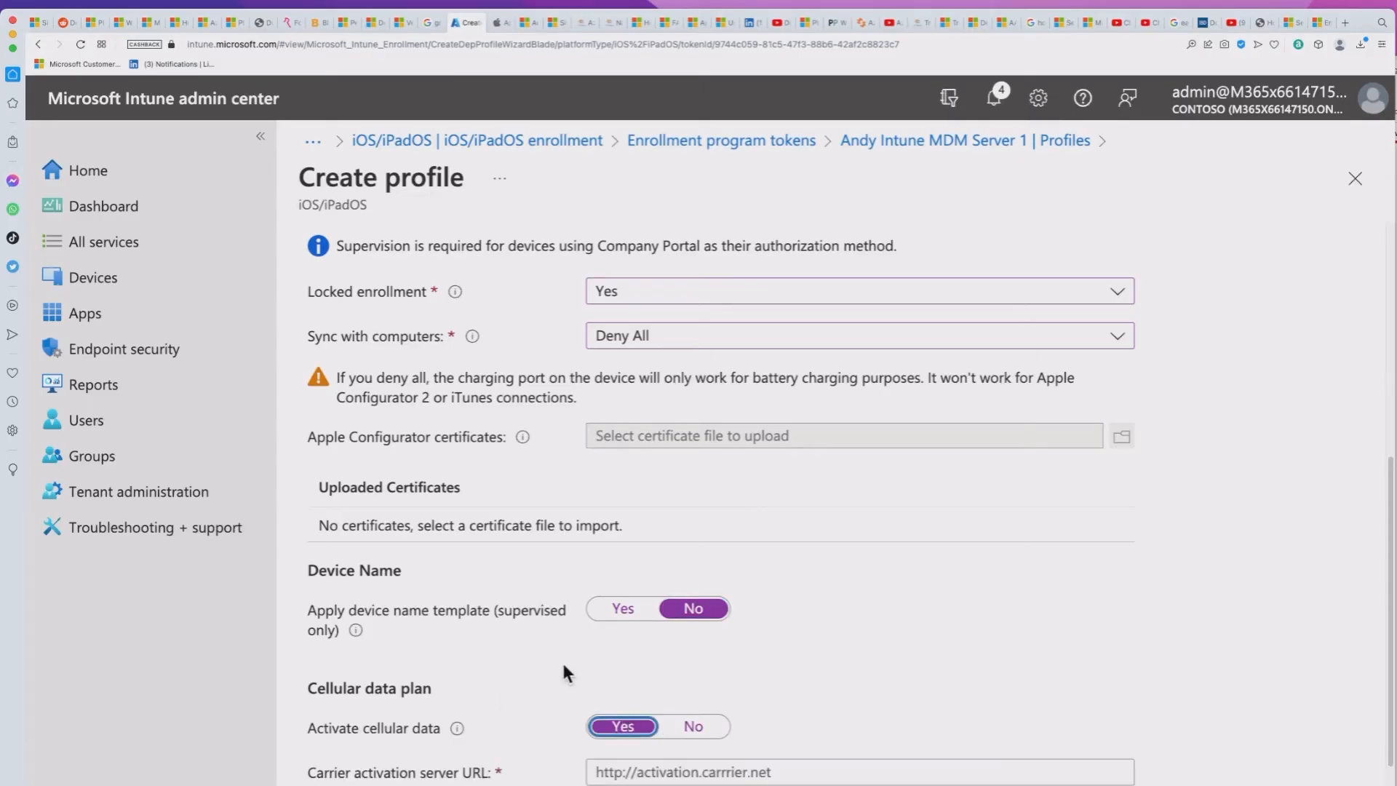
{"action": "scroll", "coordinate": [553, 658], "scroll_direction": "down", "scroll_amount": 1}
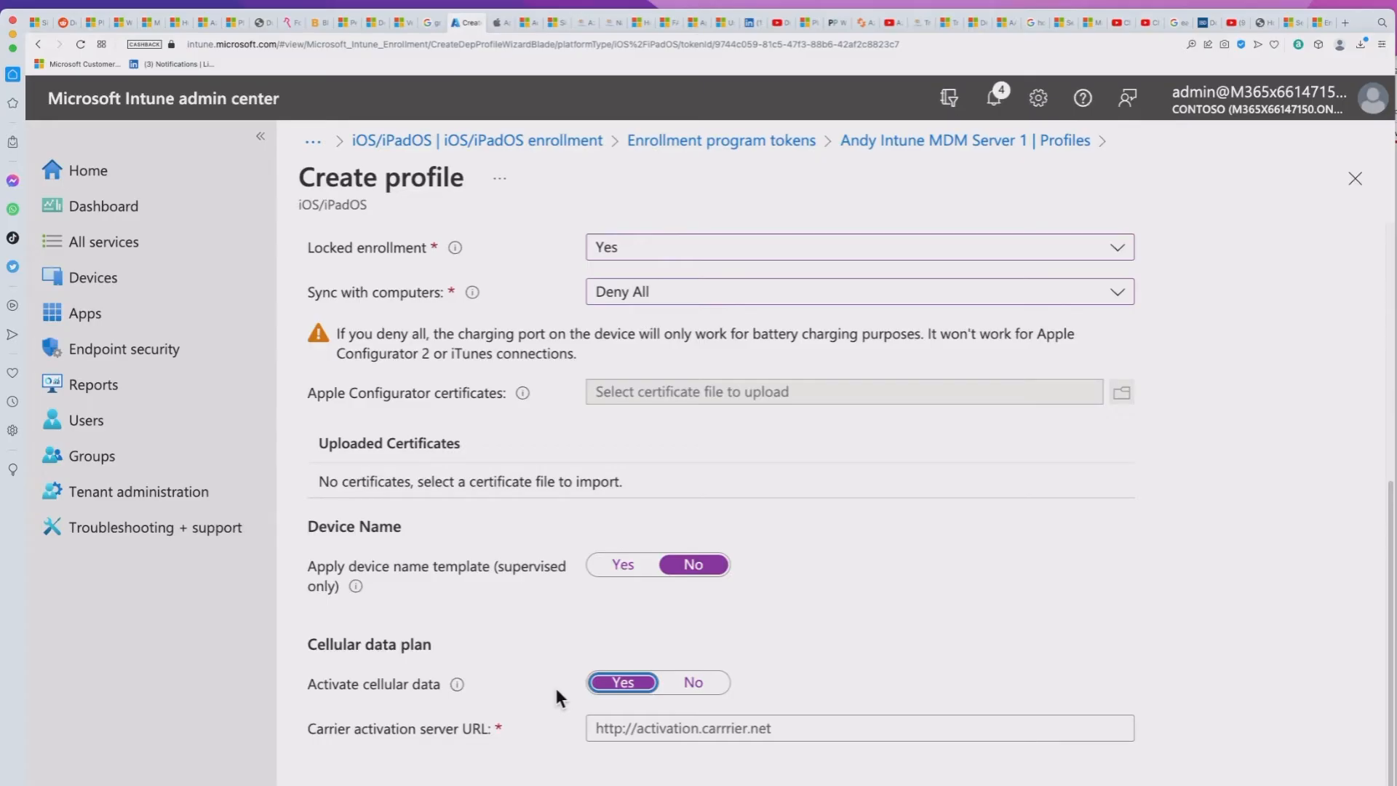
{"action": "left_click", "coordinate": [692, 684]}
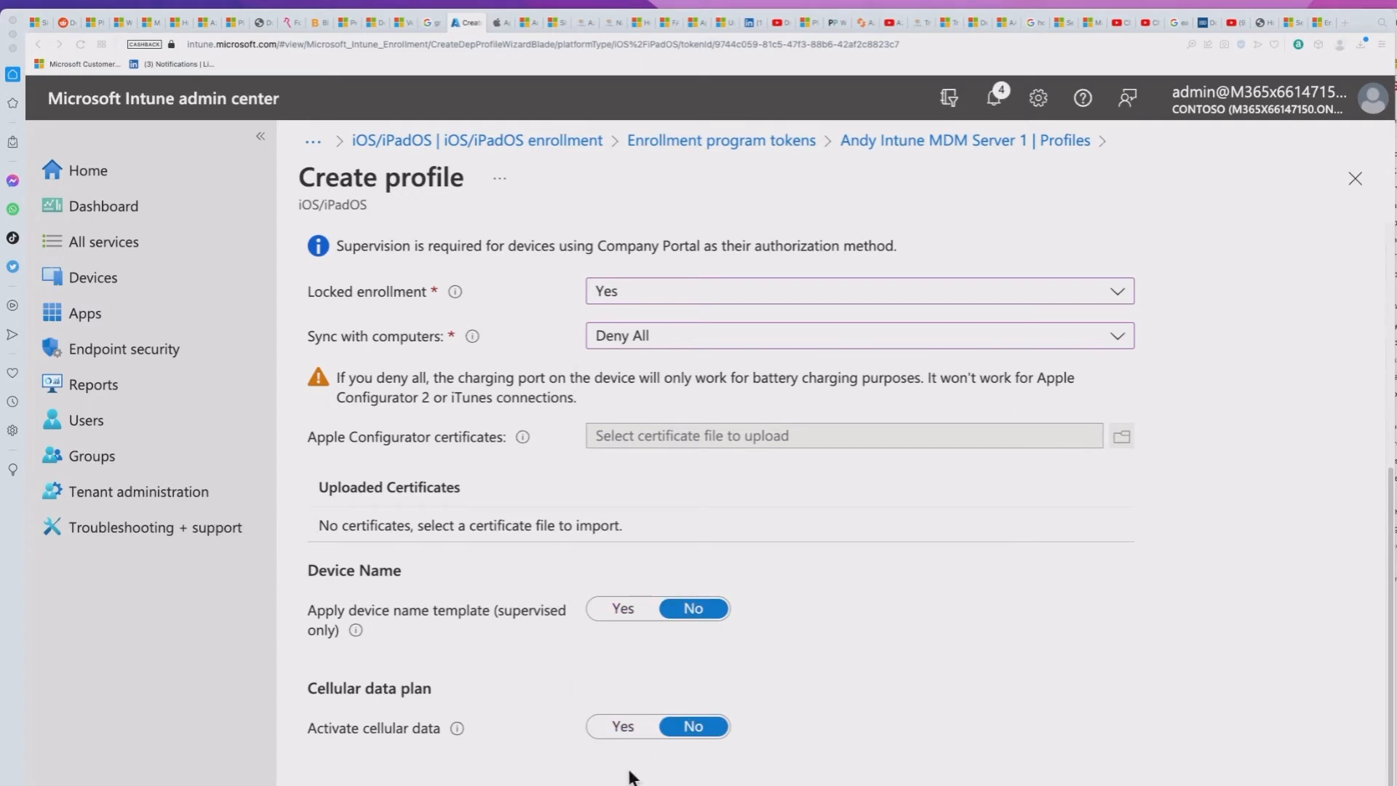
- Continue to the Setup Assistant settings, set the department to "Iphone enrollment" and enter the department phone number
{"action": "left_click", "coordinate": [627, 785]}
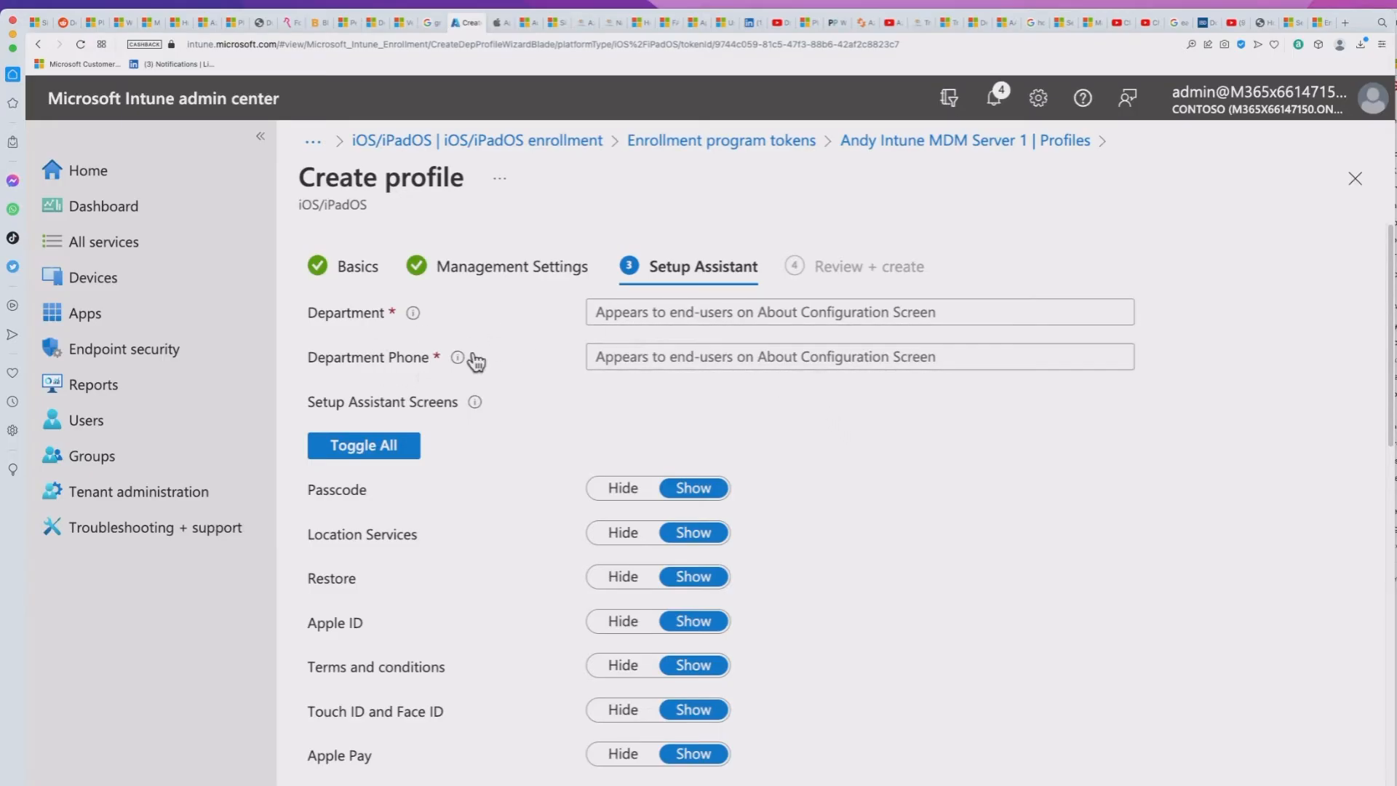
{"action": "left_click", "coordinate": [639, 311]}
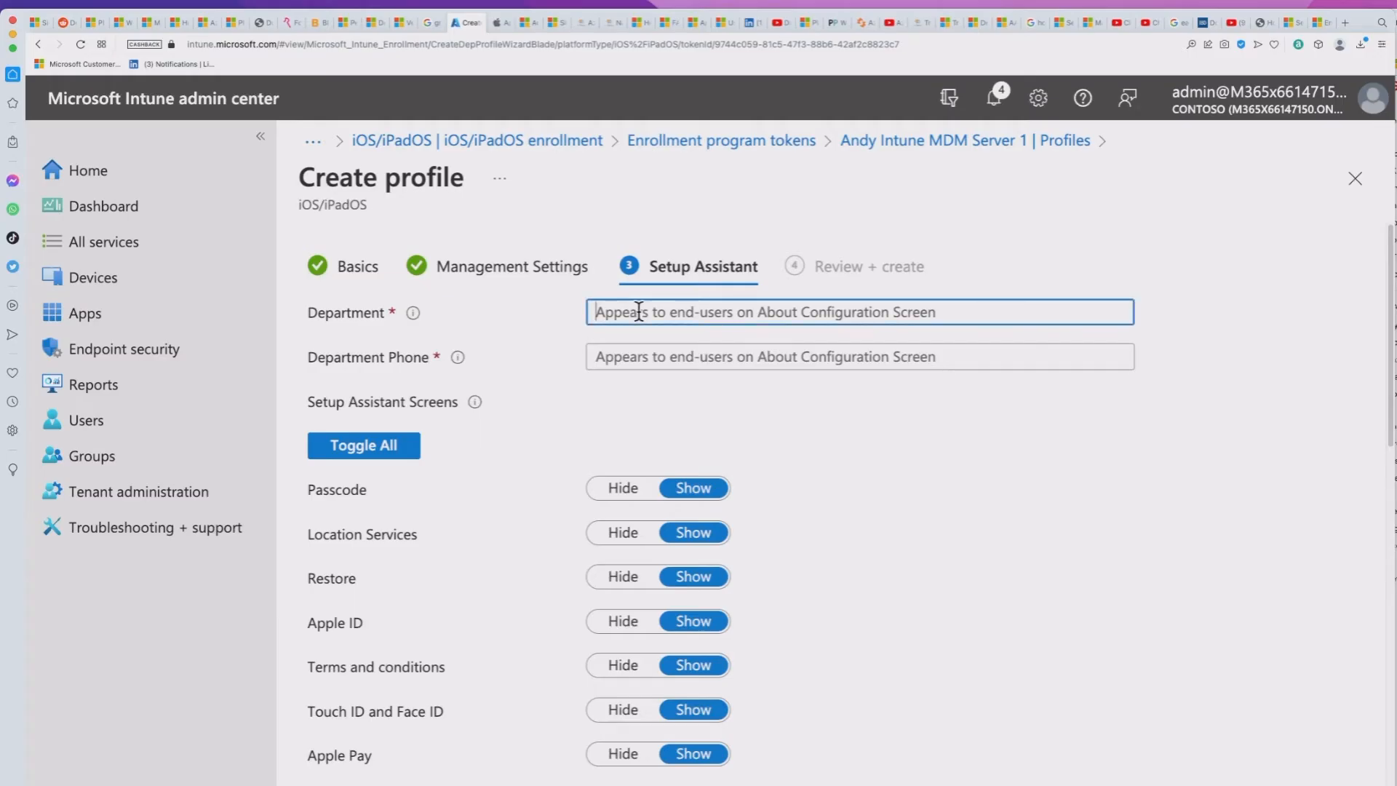
{"action": "type", "text": "Iphone enrollment"}
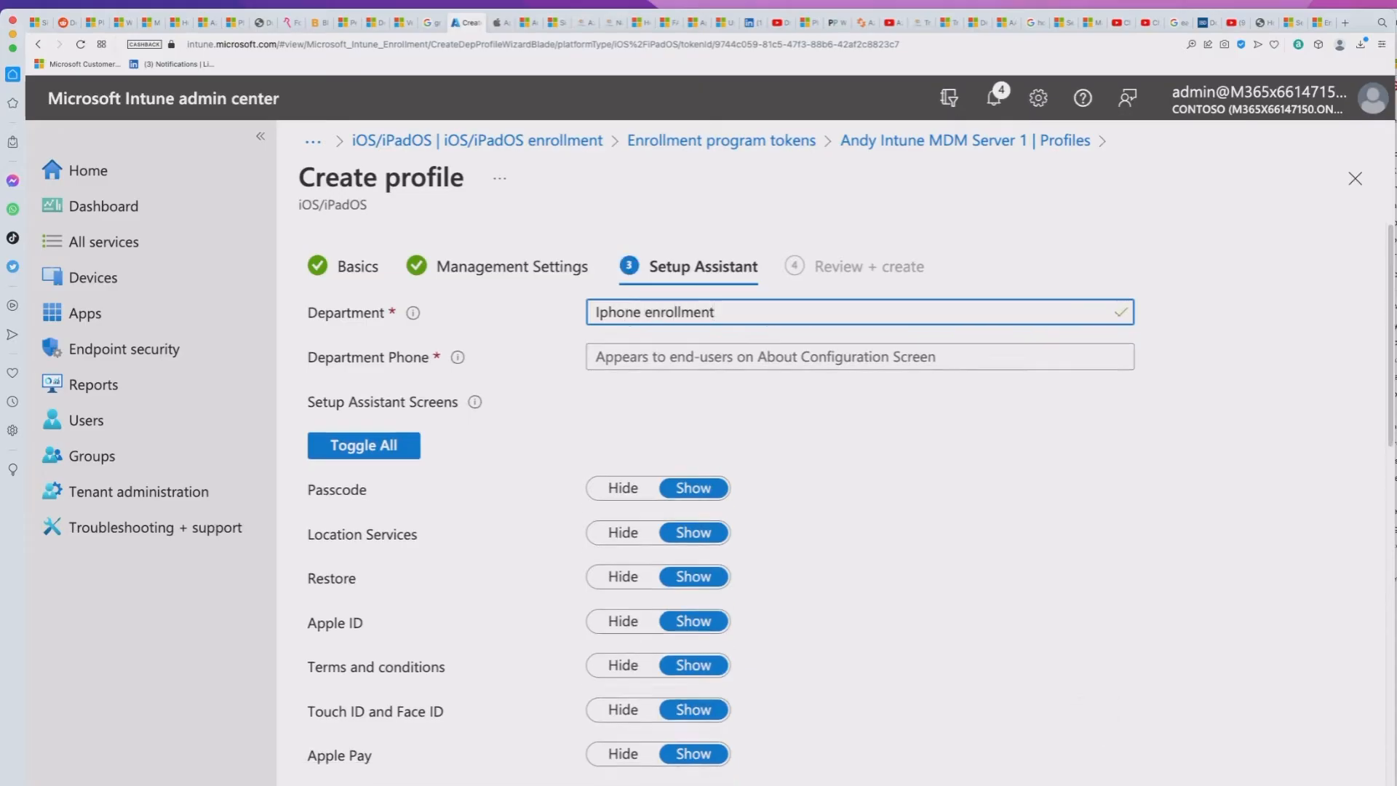
{"action": "left_click", "coordinate": [660, 356]}
{"action": "type", "text": "33333"}
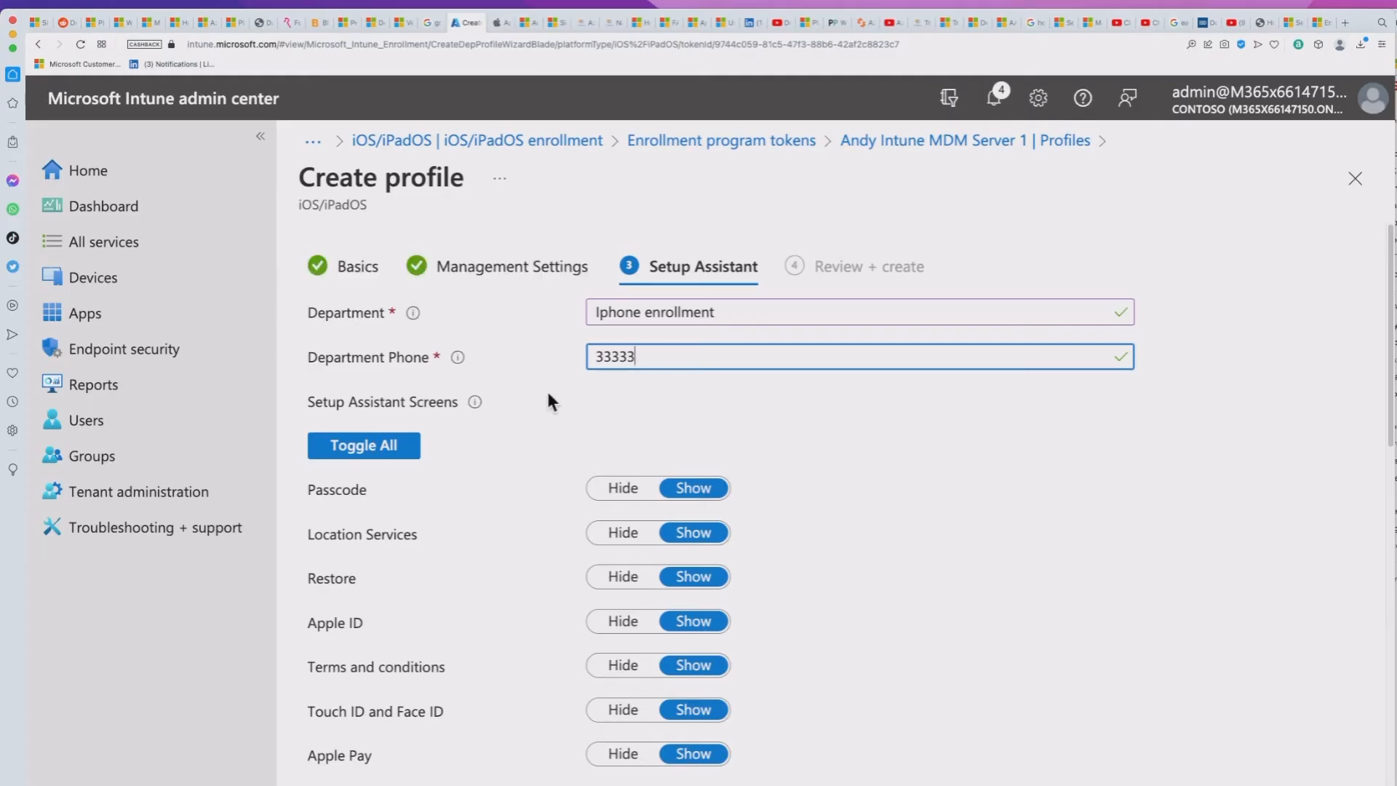
- Review the Setup Assistant screens and set all of them to Hide at once
{"action": "scroll", "coordinate": [545, 393], "scroll_direction": "down", "scroll_amount": 1}
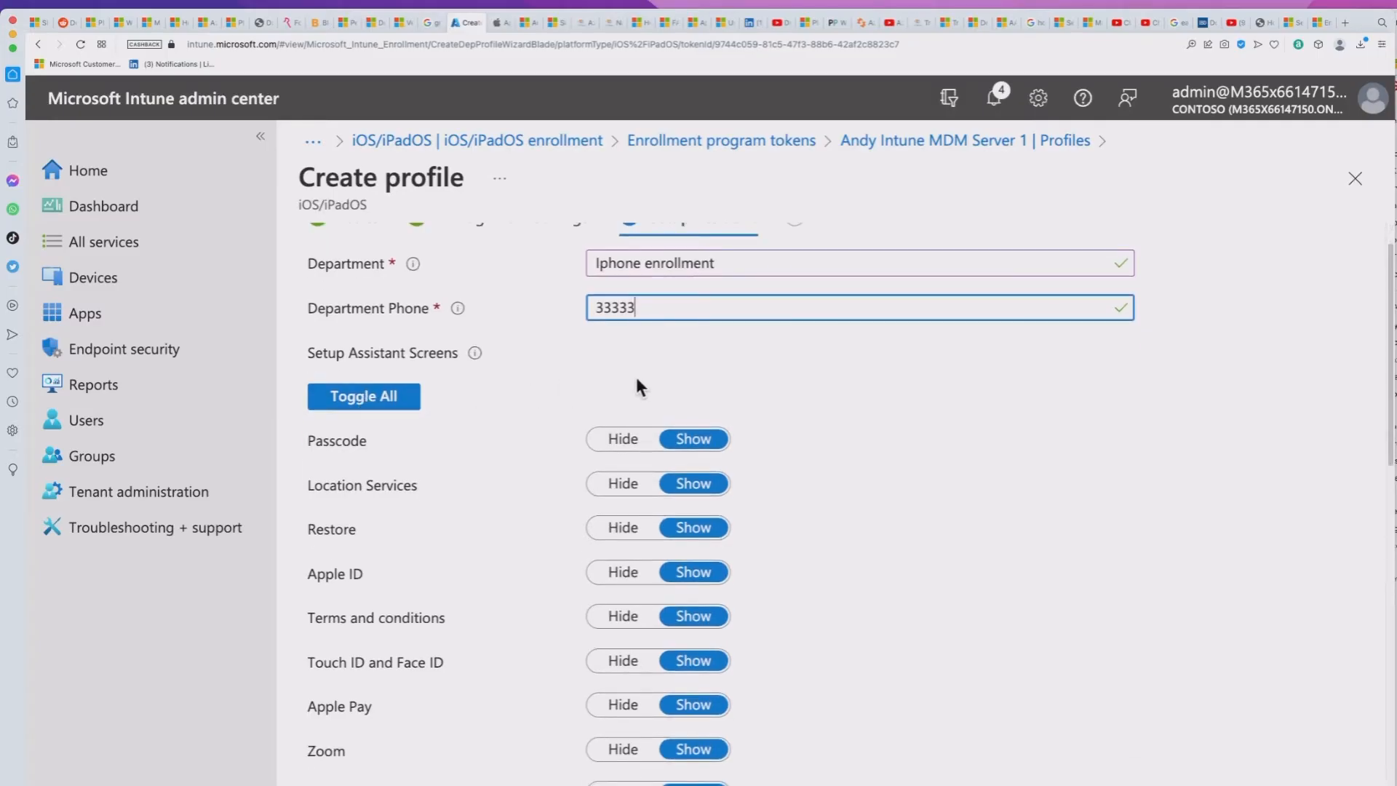
{"action": "scroll", "coordinate": [719, 370], "scroll_direction": "down", "scroll_amount": 1}
{"action": "scroll", "coordinate": [719, 370], "scroll_direction": "down", "scroll_amount": 3}
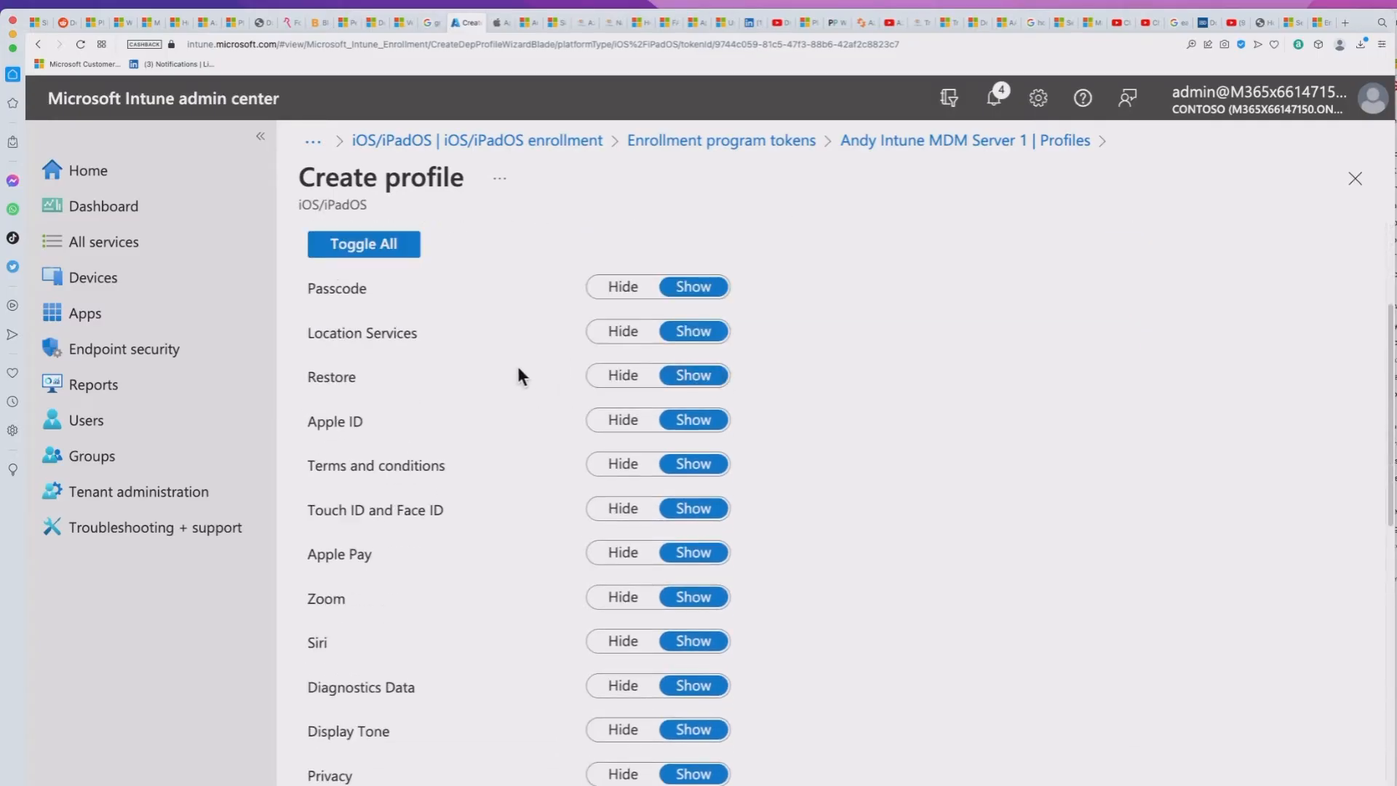
{"action": "scroll", "coordinate": [518, 370], "scroll_direction": "down", "scroll_amount": 3}
{"action": "scroll", "coordinate": [518, 370], "scroll_direction": "up", "scroll_amount": 5}
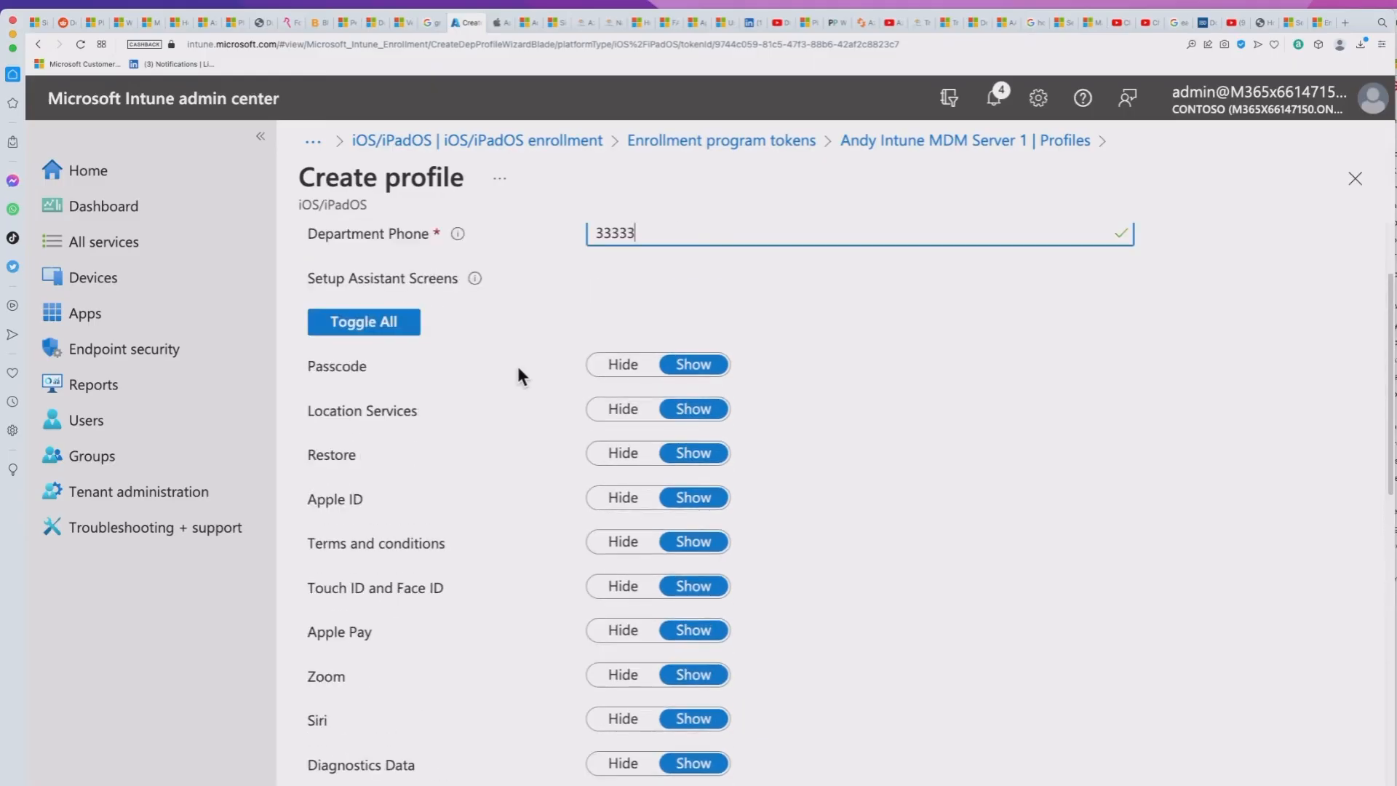
{"action": "left_click", "coordinate": [376, 323]}
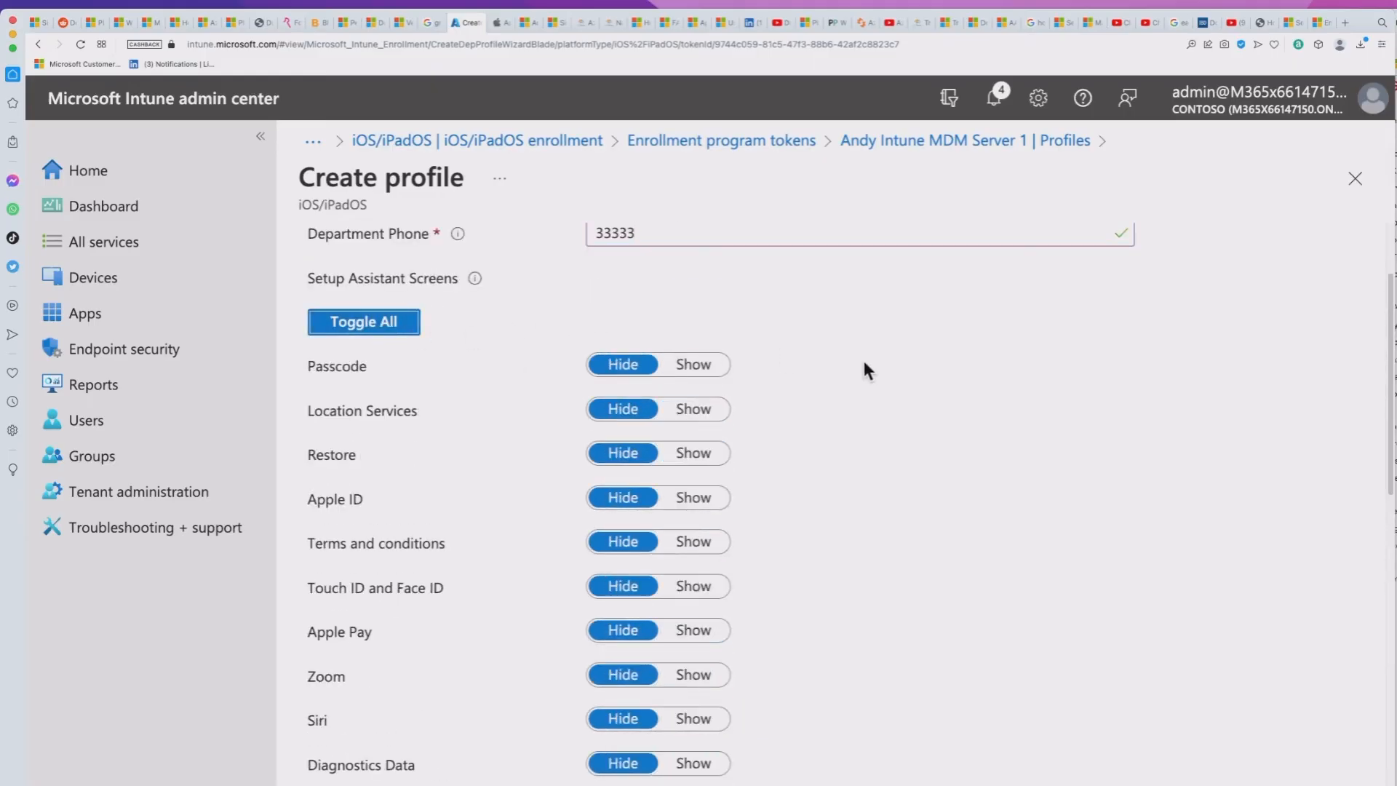
- Set the Passcode and the Touch ID and Face ID setup screens to Show
{"action": "scroll", "coordinate": [837, 367], "scroll_direction": "down", "scroll_amount": 1}
{"action": "left_click", "coordinate": [698, 342]}
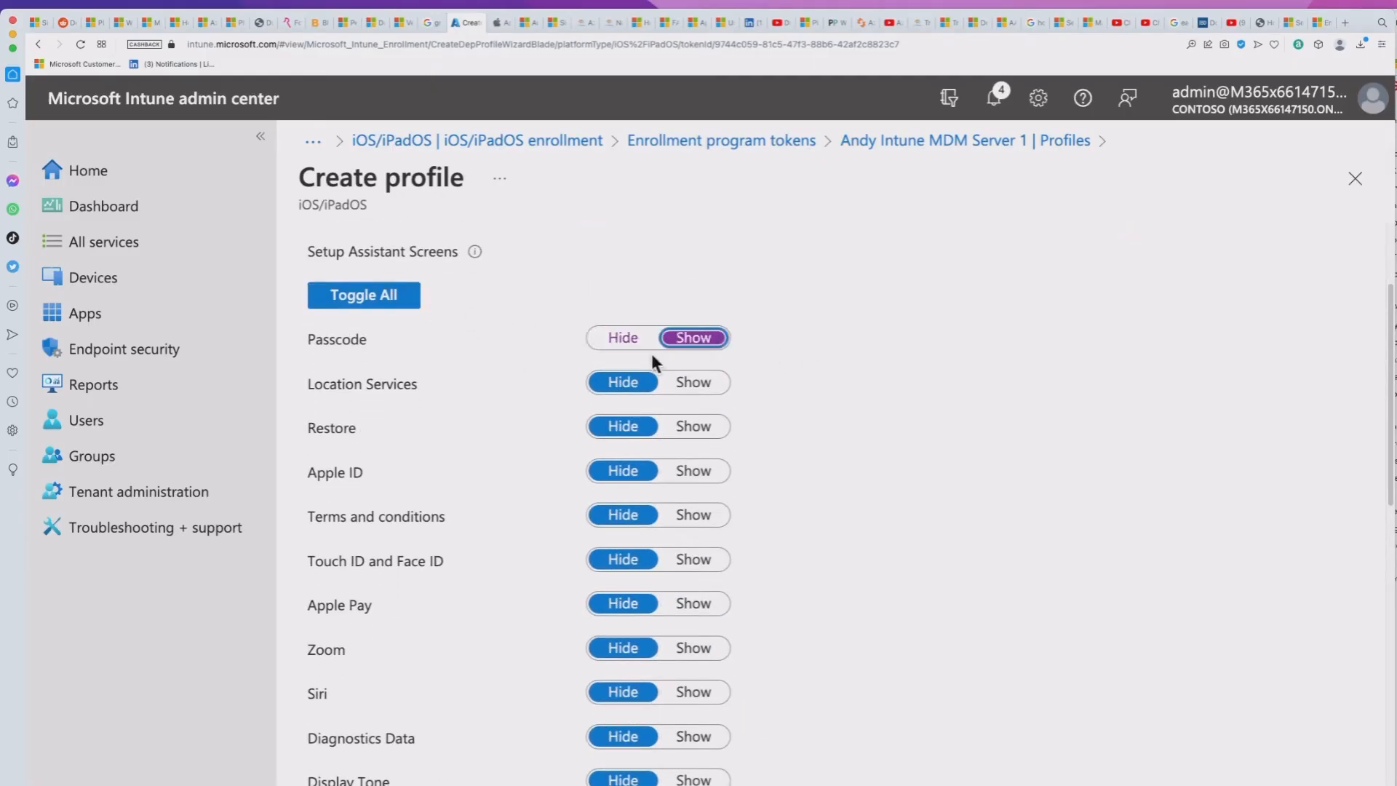
{"action": "scroll", "coordinate": [508, 542], "scroll_direction": "down", "scroll_amount": 3}
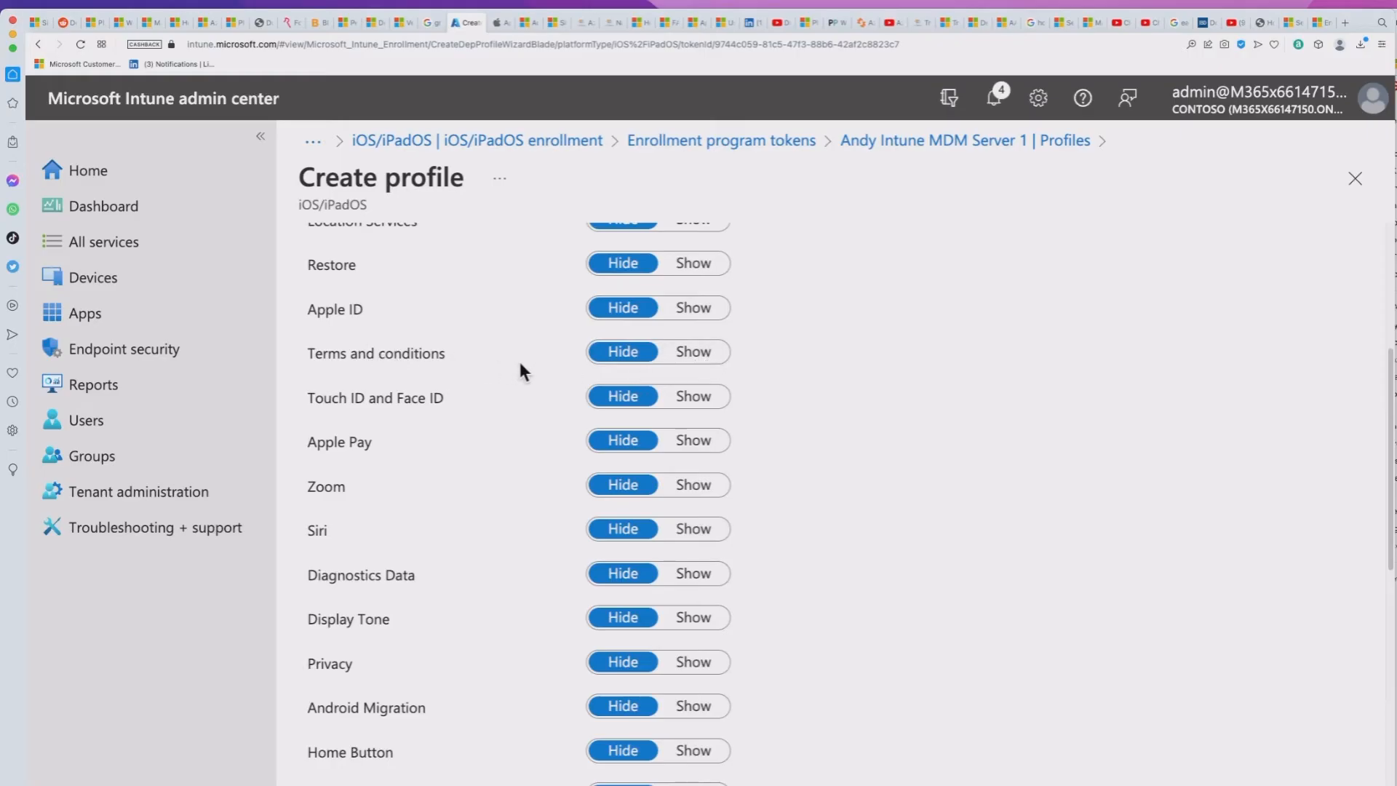
{"action": "scroll", "coordinate": [519, 361], "scroll_direction": "down", "scroll_amount": 2}
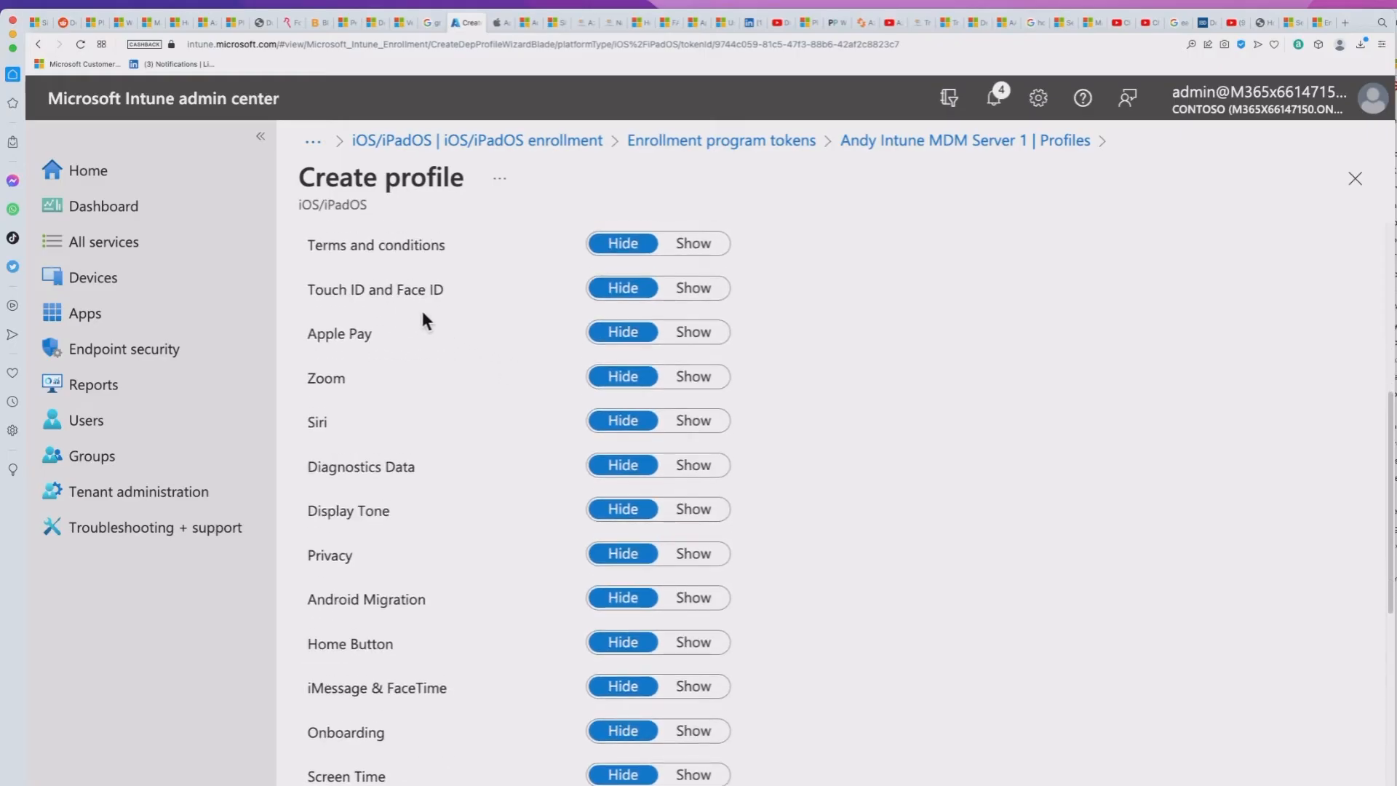
{"action": "left_click", "coordinate": [702, 291]}
- Set the Onboarding and Screen Time setup screens to Show
{"action": "scroll", "coordinate": [431, 379], "scroll_direction": "down", "scroll_amount": 4}
{"action": "scroll", "coordinate": [432, 382], "scroll_direction": "down", "scroll_amount": 3}
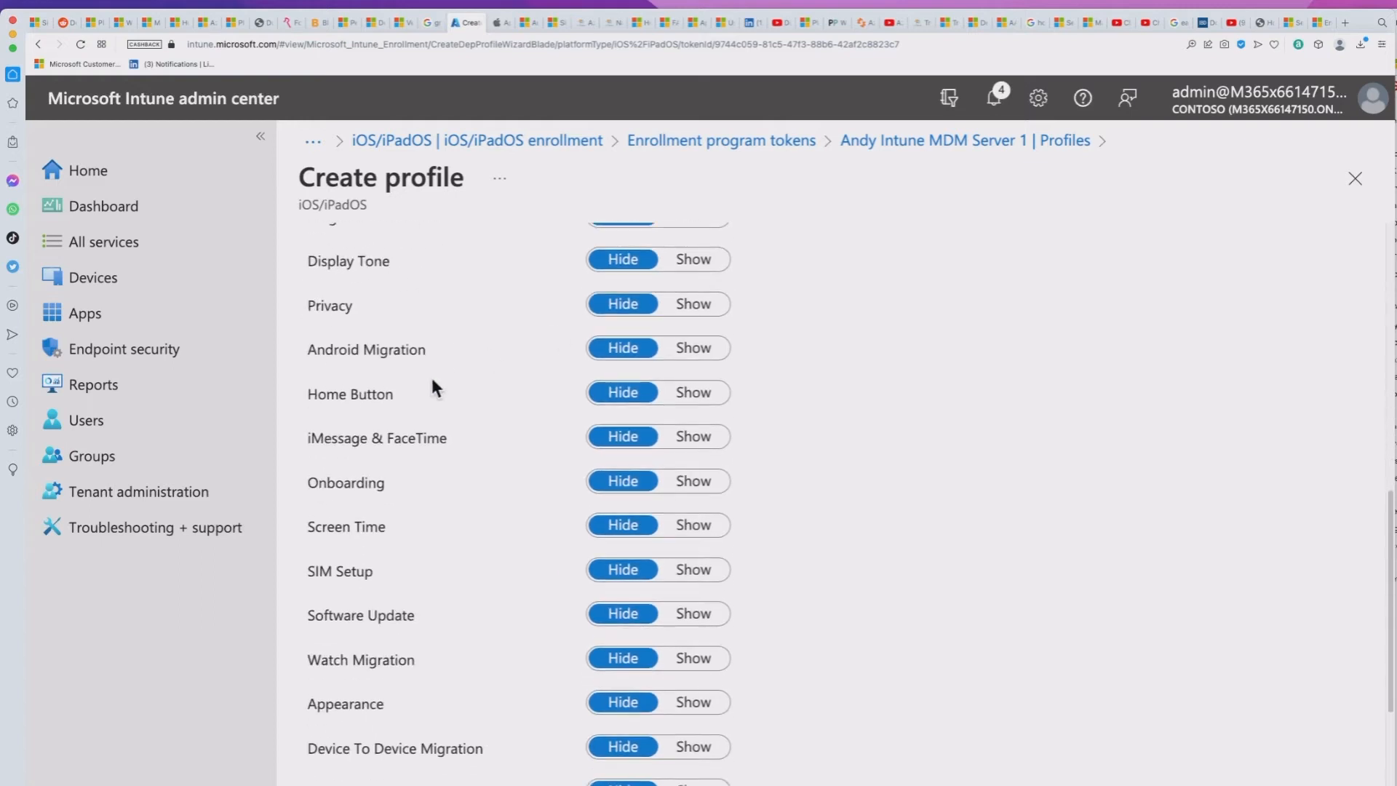
{"action": "scroll", "coordinate": [432, 382], "scroll_direction": "up", "scroll_amount": 2}
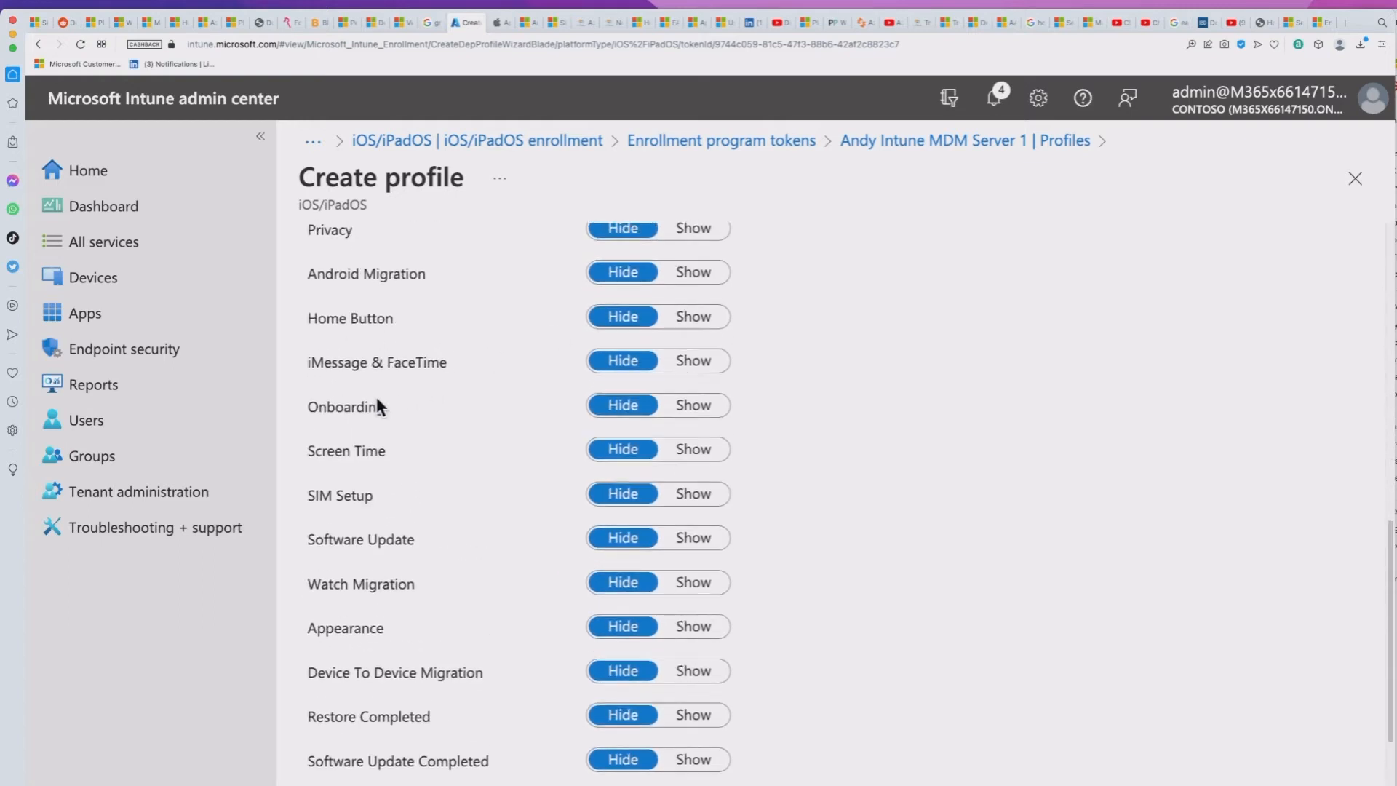
{"action": "left_click", "coordinate": [695, 406]}
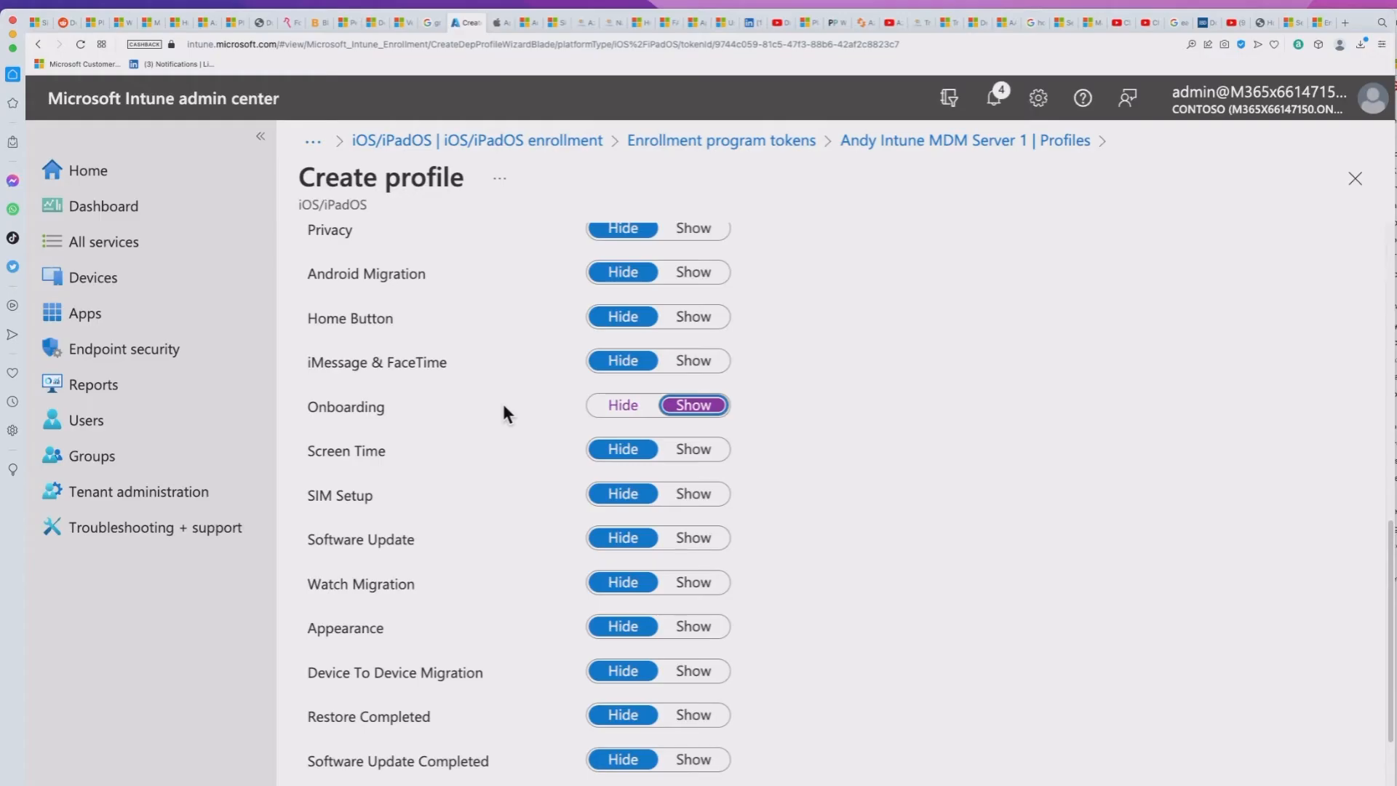
{"action": "scroll", "coordinate": [504, 406], "scroll_direction": "down", "scroll_amount": 3}
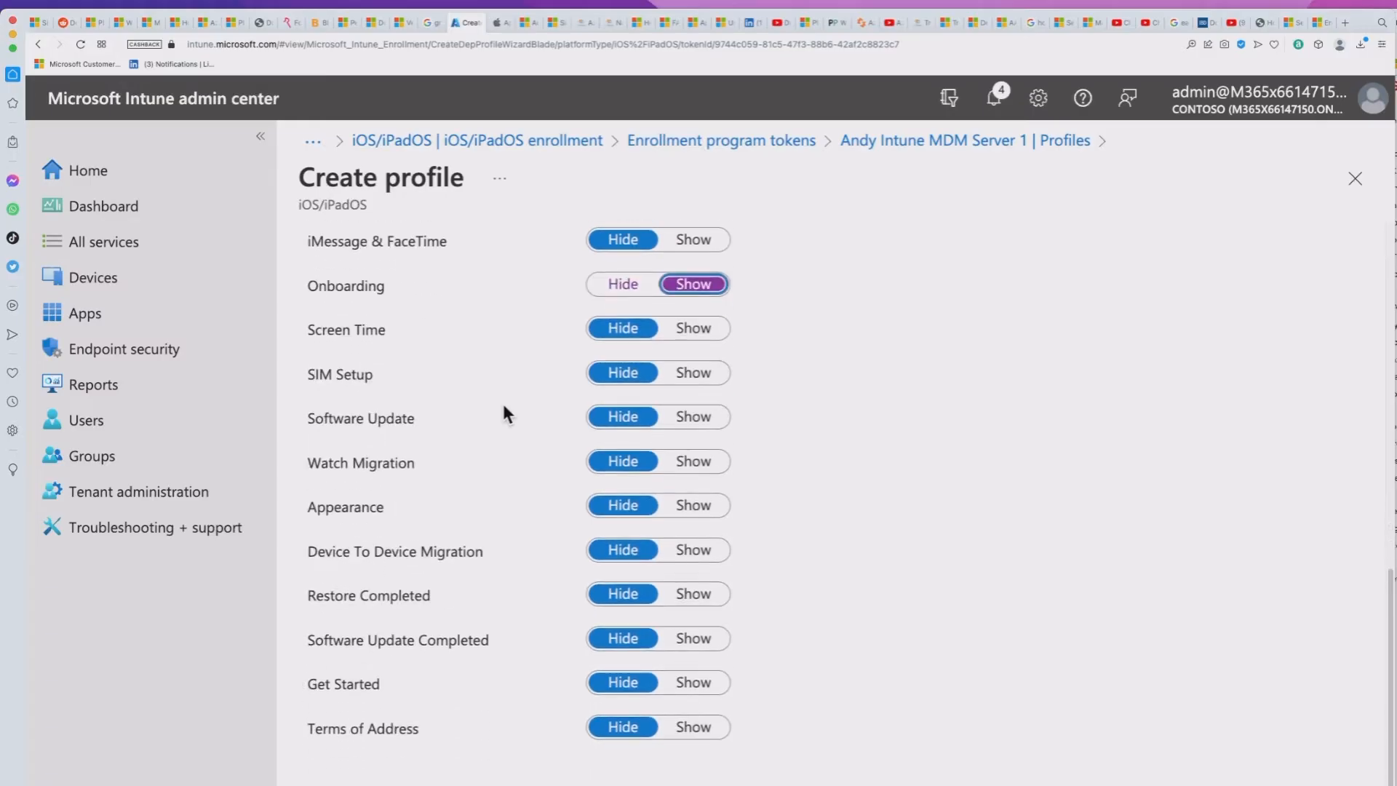
{"action": "scroll", "coordinate": [507, 414], "scroll_direction": "up", "scroll_amount": 5}
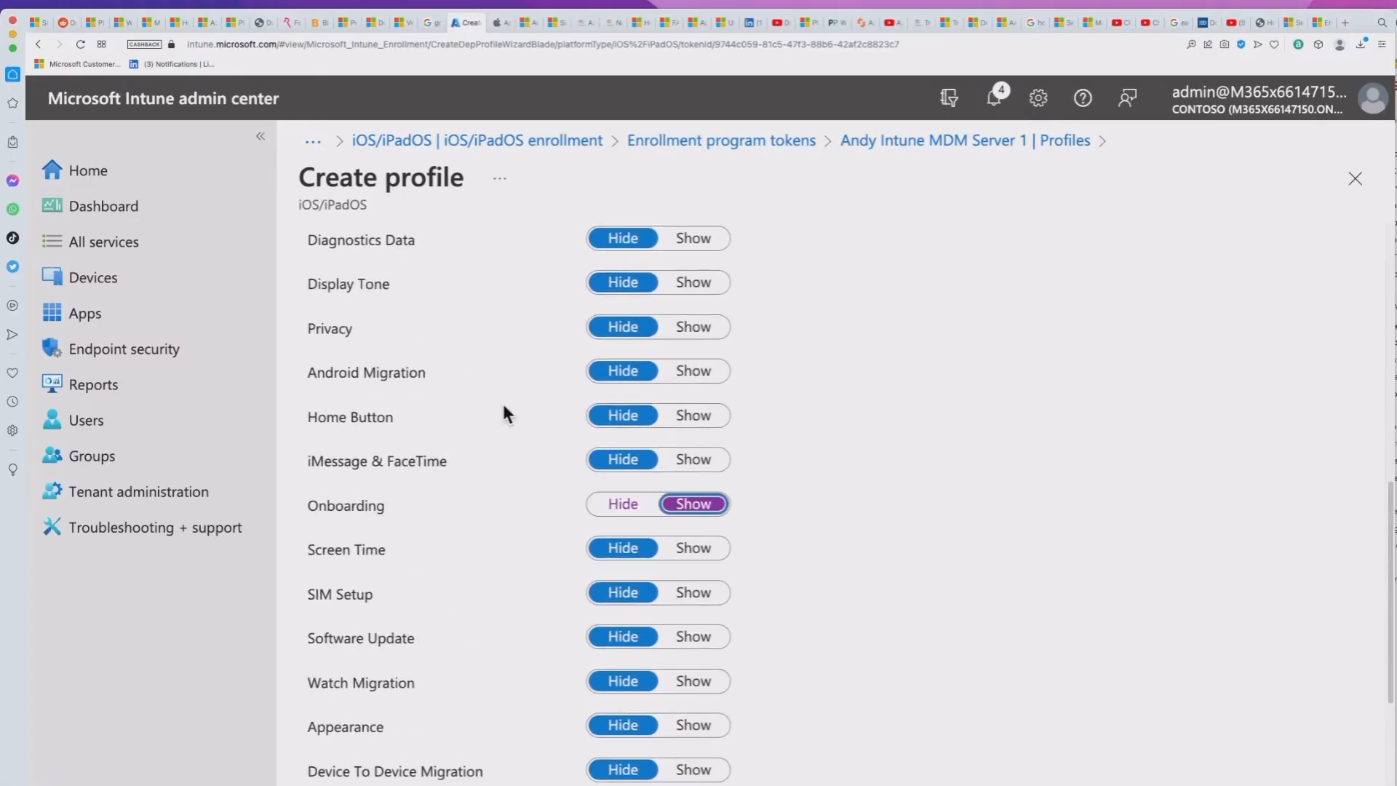
{"action": "scroll", "coordinate": [507, 412], "scroll_direction": "down", "scroll_amount": 3}
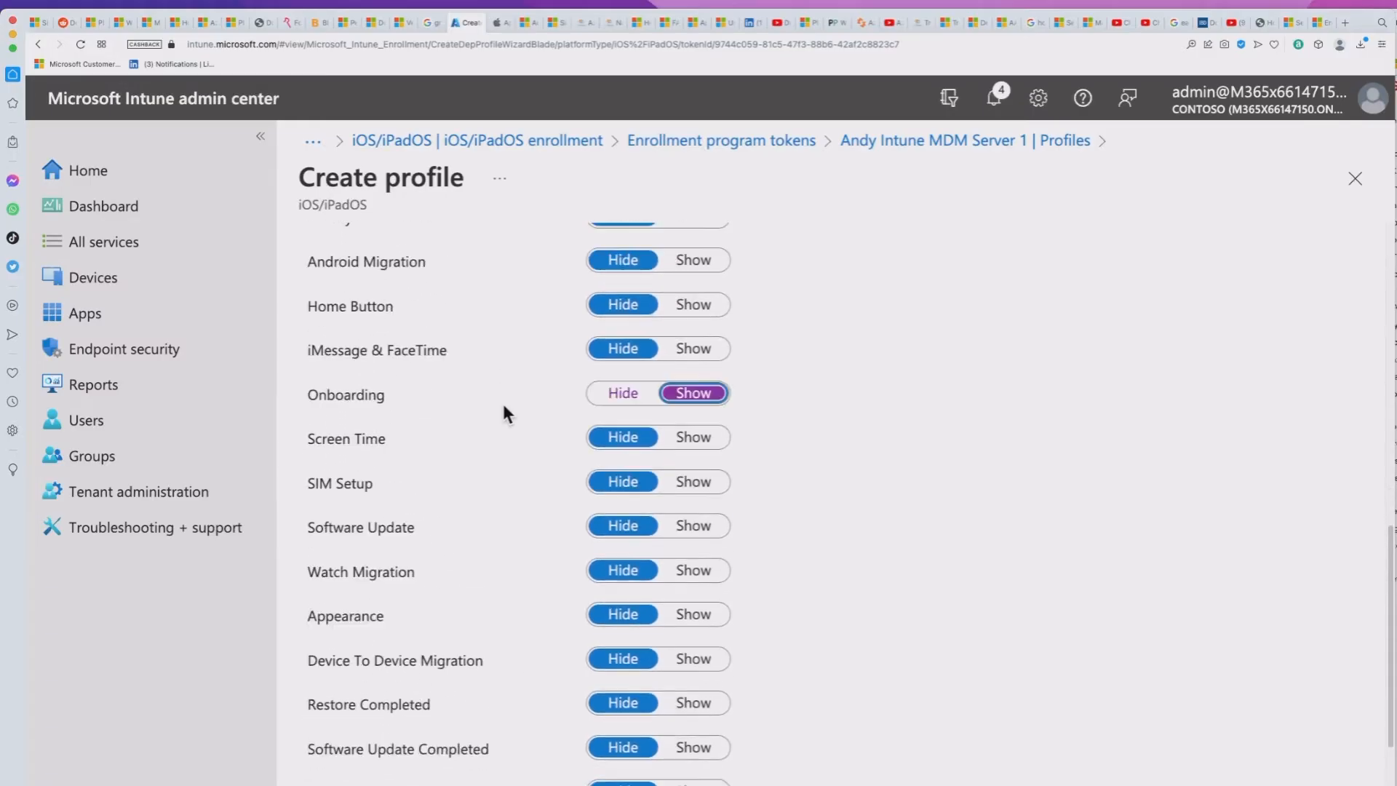
{"action": "left_click", "coordinate": [692, 439]}
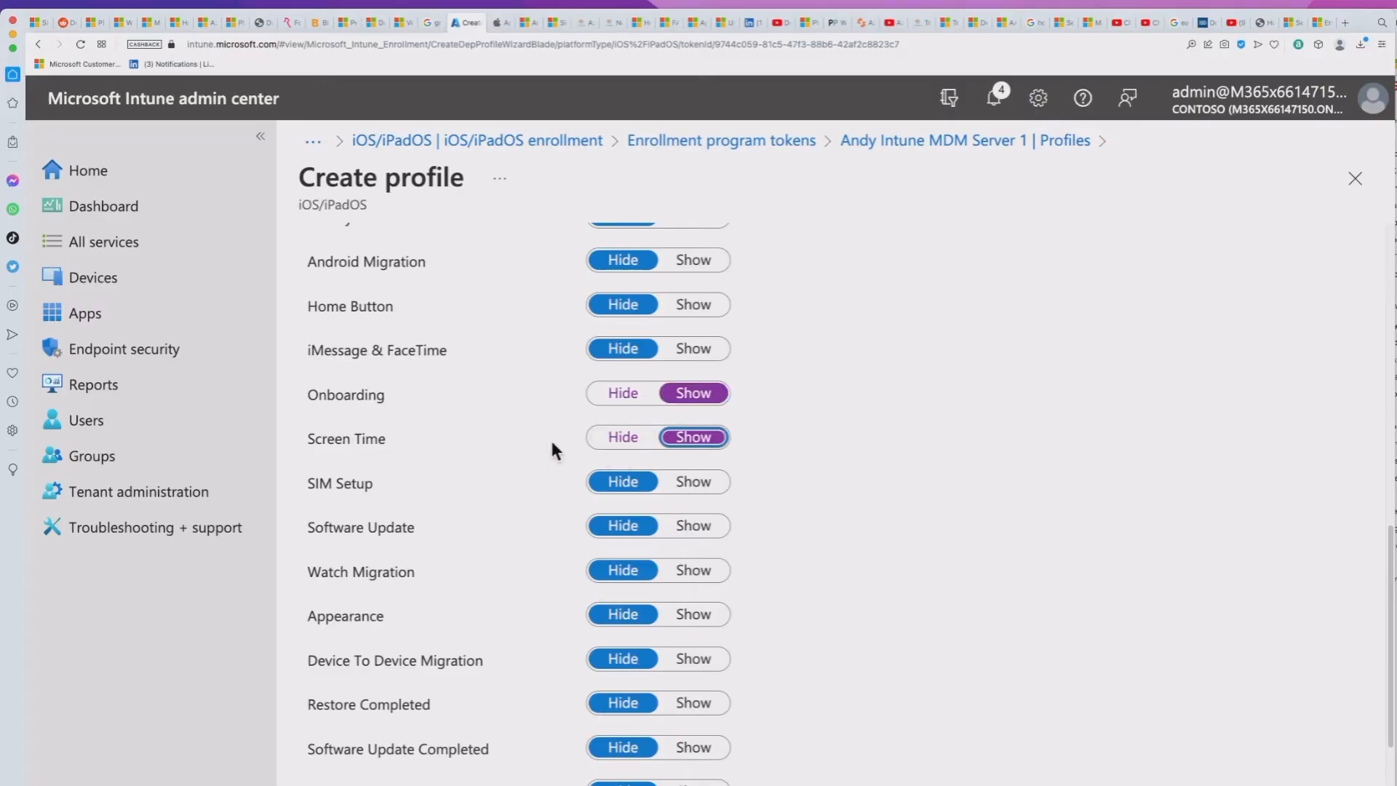
- Review the summary of the iOS Profile, create it and check its entry in the token's profile list
{"action": "scroll", "coordinate": [550, 438], "scroll_direction": "down", "scroll_amount": 3}
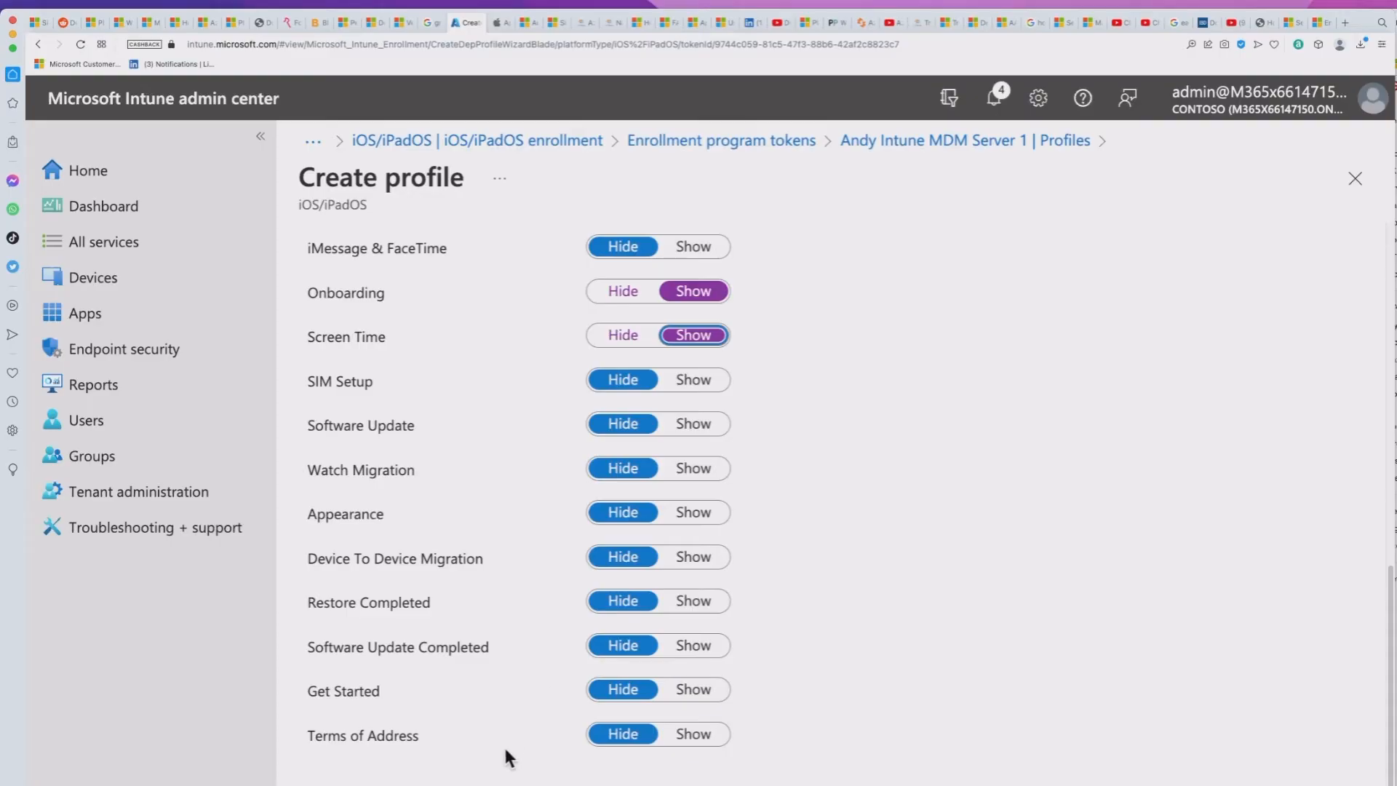
{"action": "left_click", "coordinate": [466, 785]}
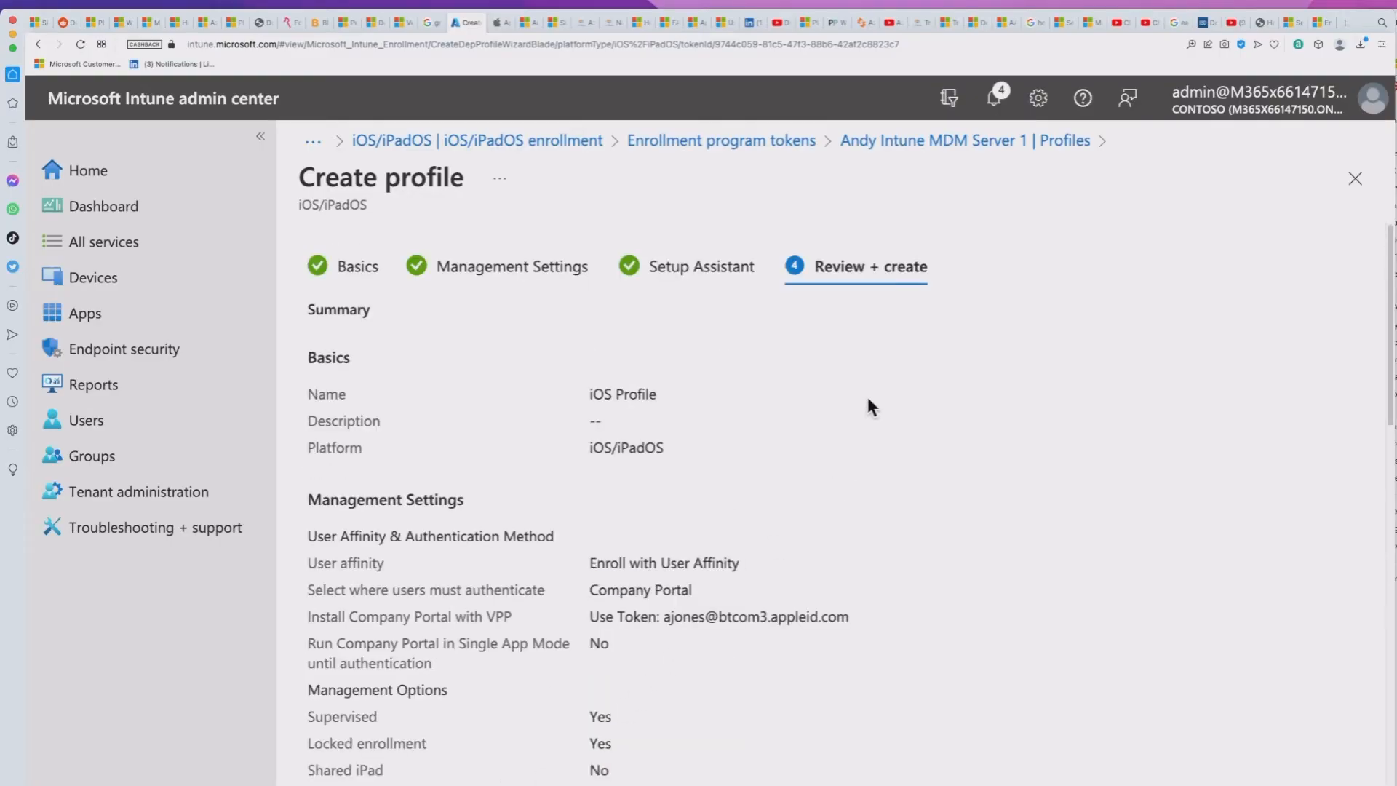
{"action": "scroll", "coordinate": [637, 458], "scroll_direction": "down", "scroll_amount": 5}
{"action": "scroll", "coordinate": [636, 457], "scroll_direction": "up", "scroll_amount": 5}
{"action": "scroll", "coordinate": [535, 589], "scroll_direction": "down", "scroll_amount": 10}
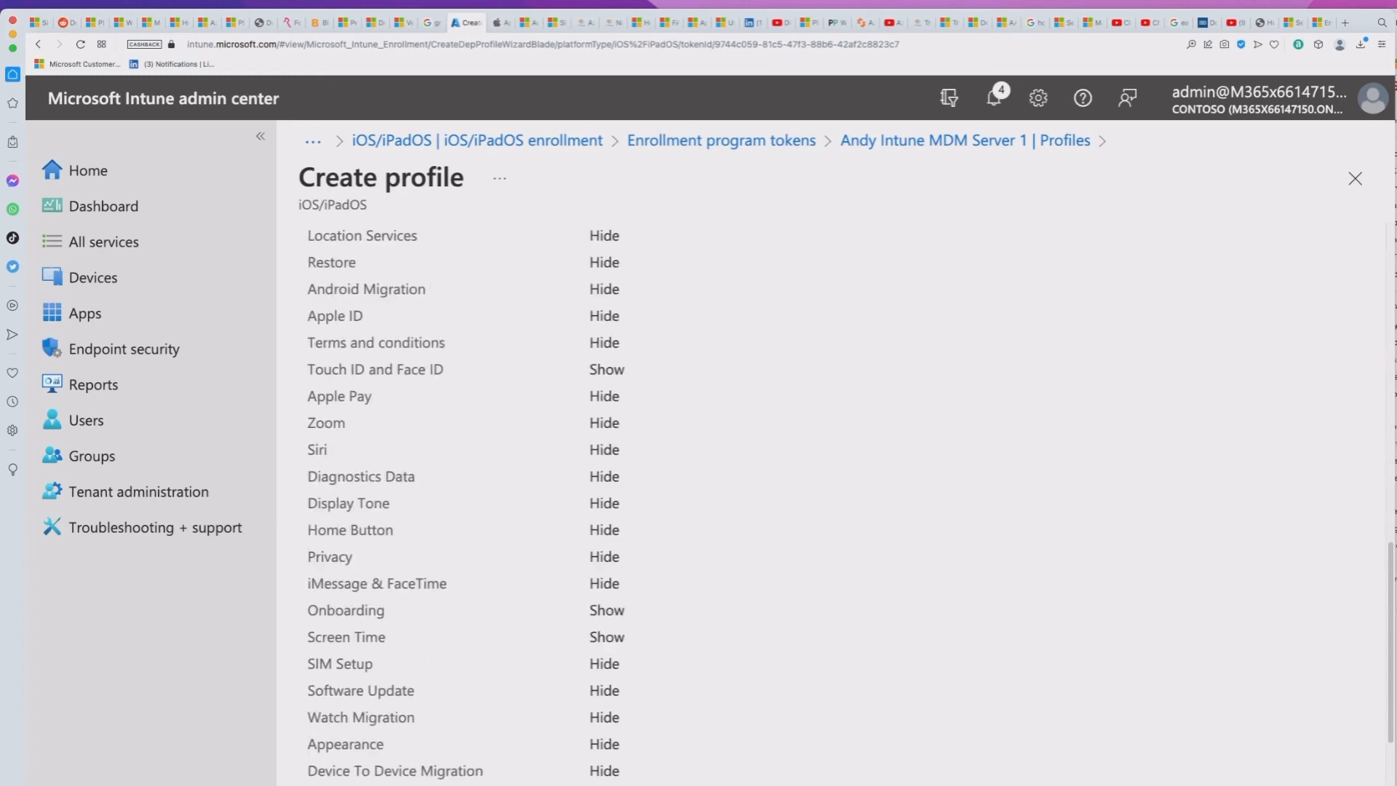
{"action": "left_click", "coordinate": [465, 784]}
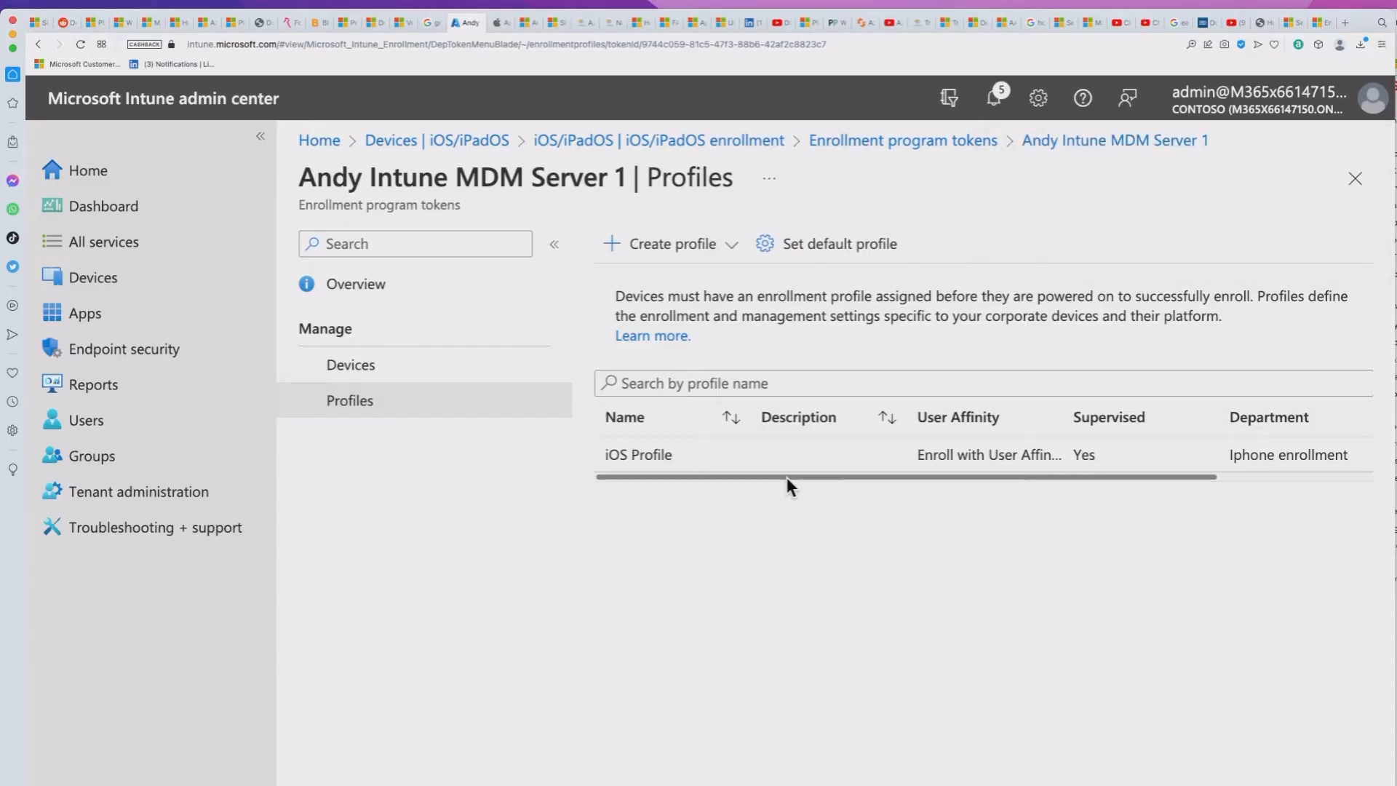
{"action": "left_click_drag", "start_coordinate": [788, 477], "coordinate": [992, 478]}
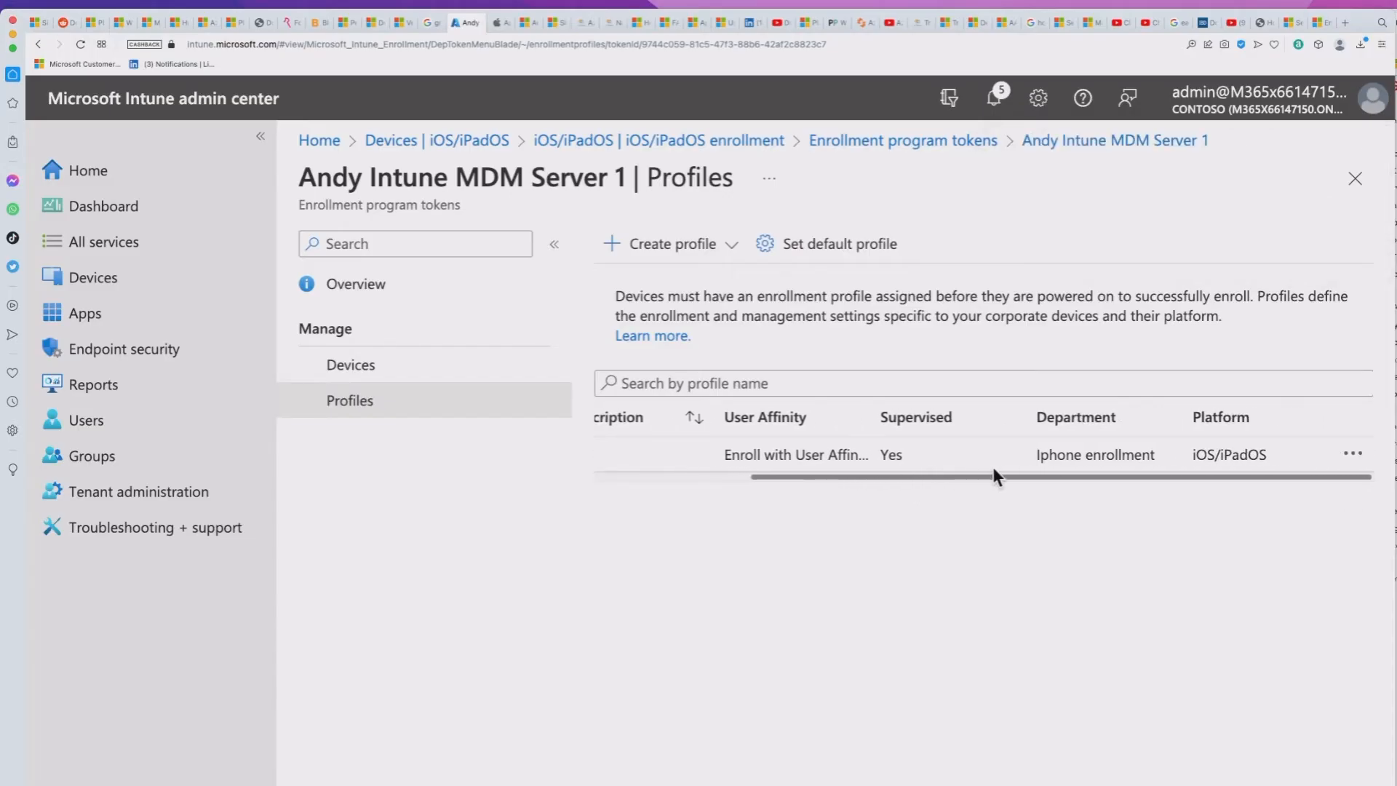
- Assign the iOS Profile enrollment profile to the iPhone XR in the token's device list
{"action": "left_click", "coordinate": [367, 375]}
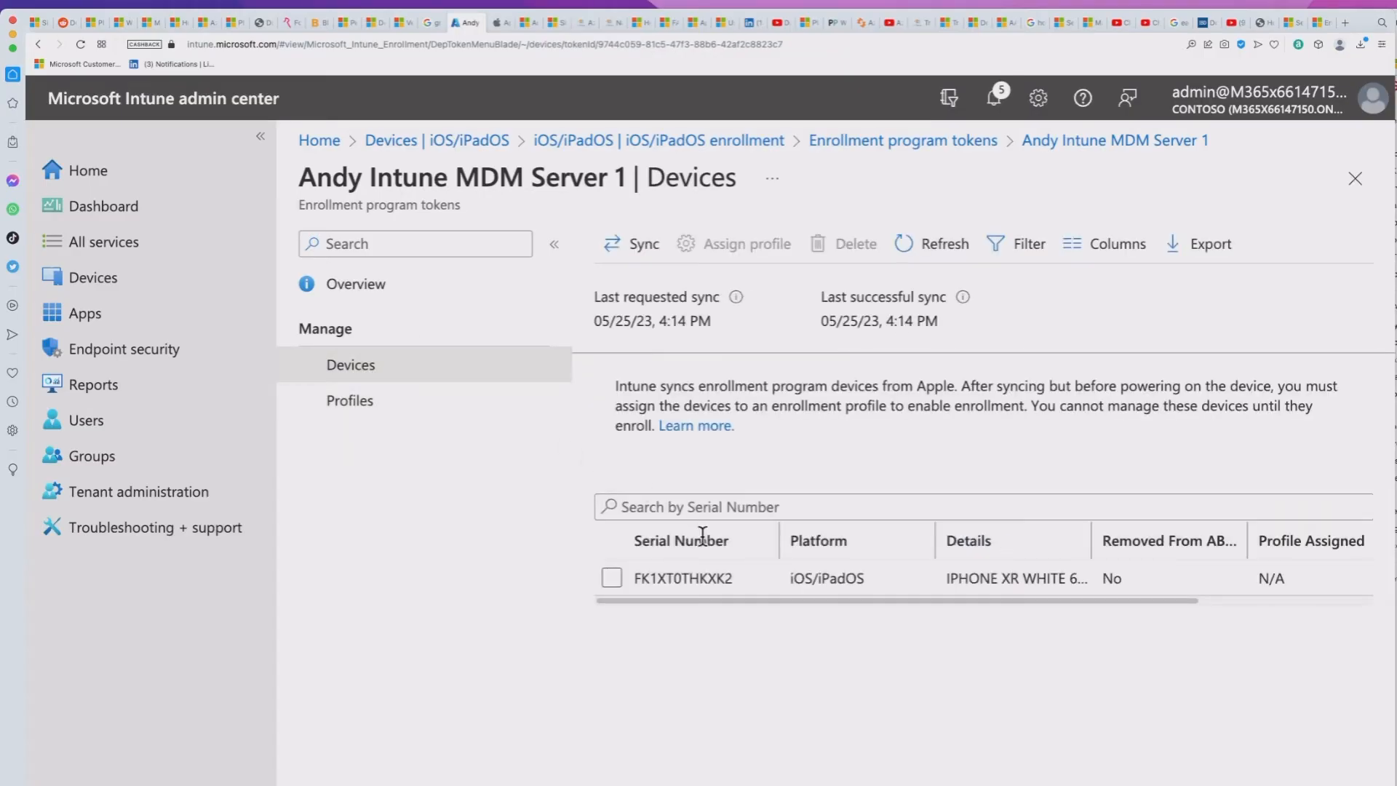
{"action": "left_click", "coordinate": [610, 574]}
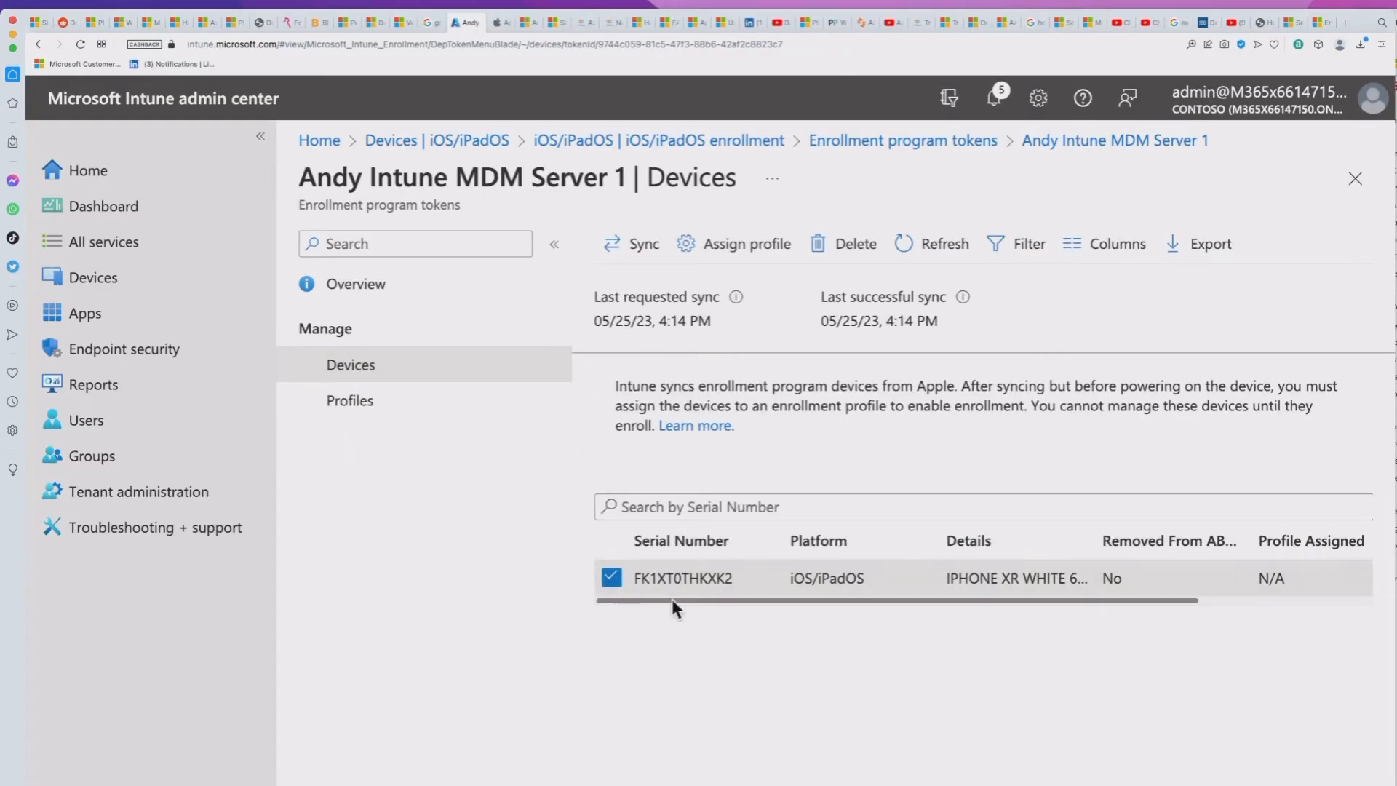
{"action": "left_click_drag", "start_coordinate": [678, 601], "coordinate": [904, 601]}
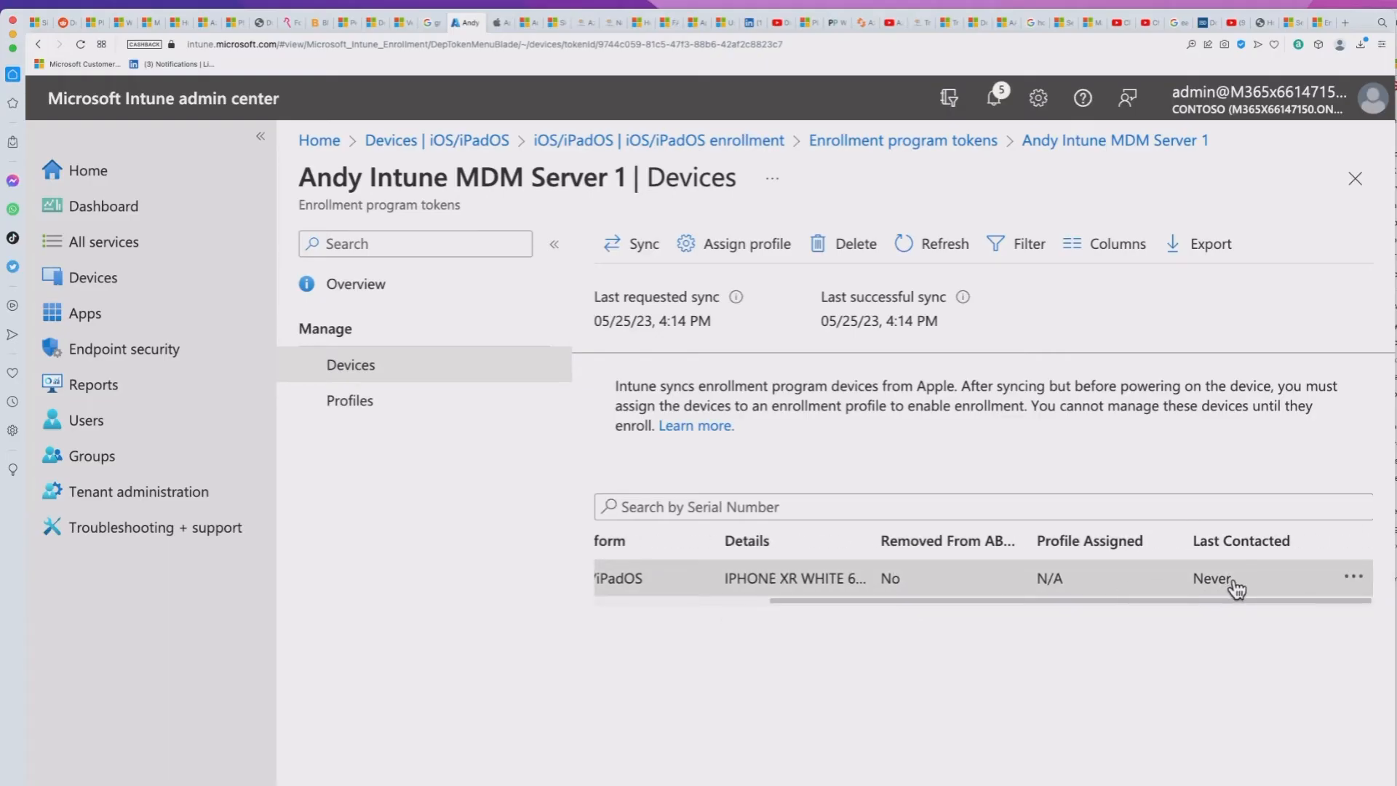
{"action": "left_click", "coordinate": [747, 247]}
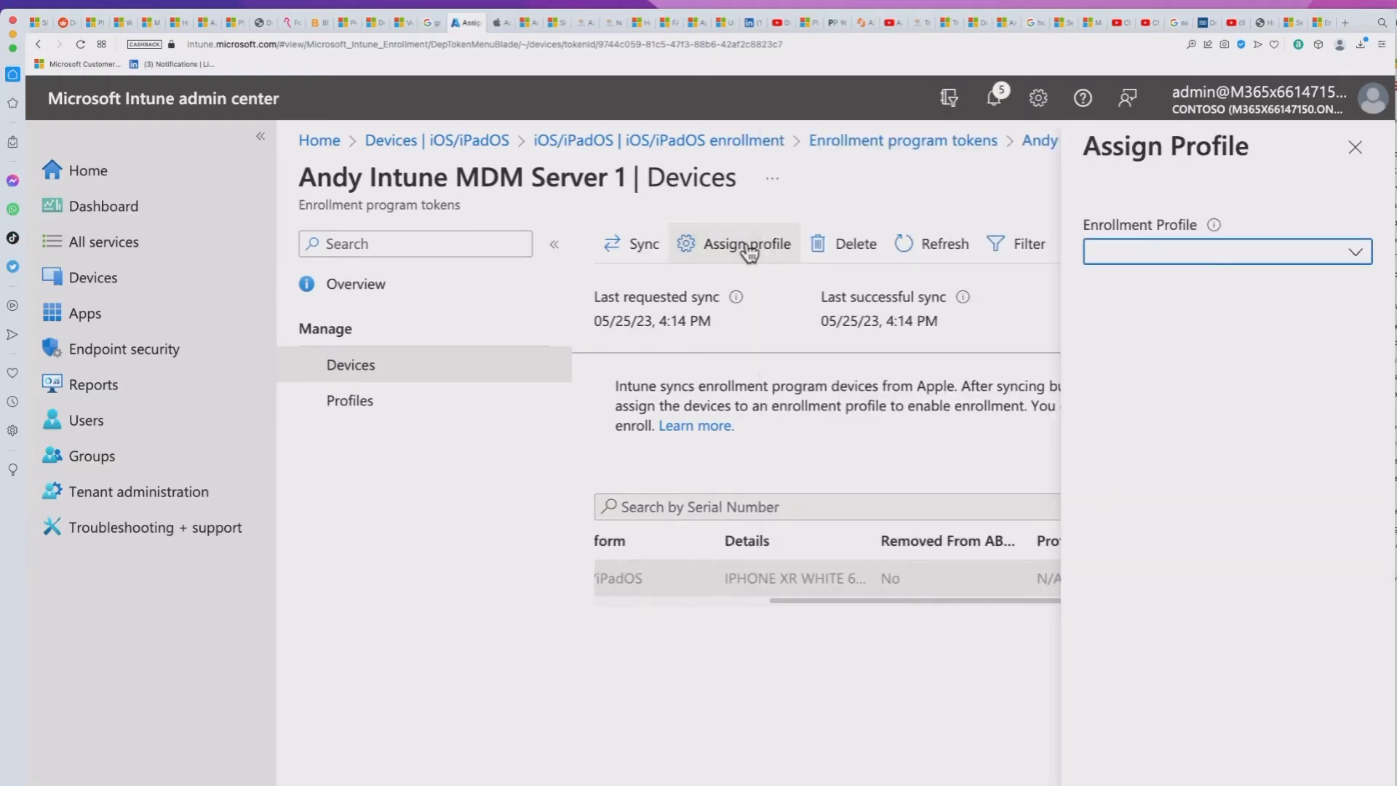
{"action": "left_click", "coordinate": [1355, 254]}
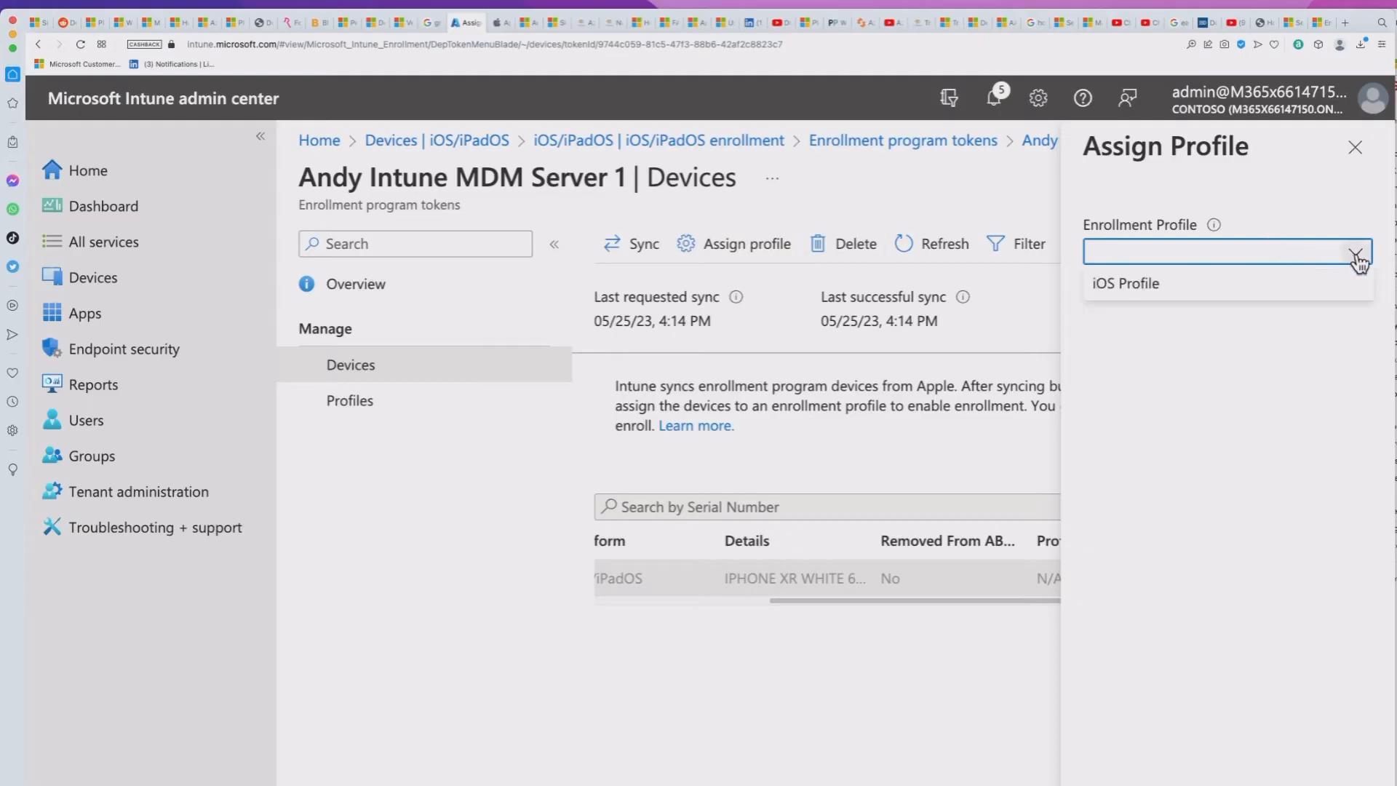
{"action": "left_click", "coordinate": [1126, 286]}
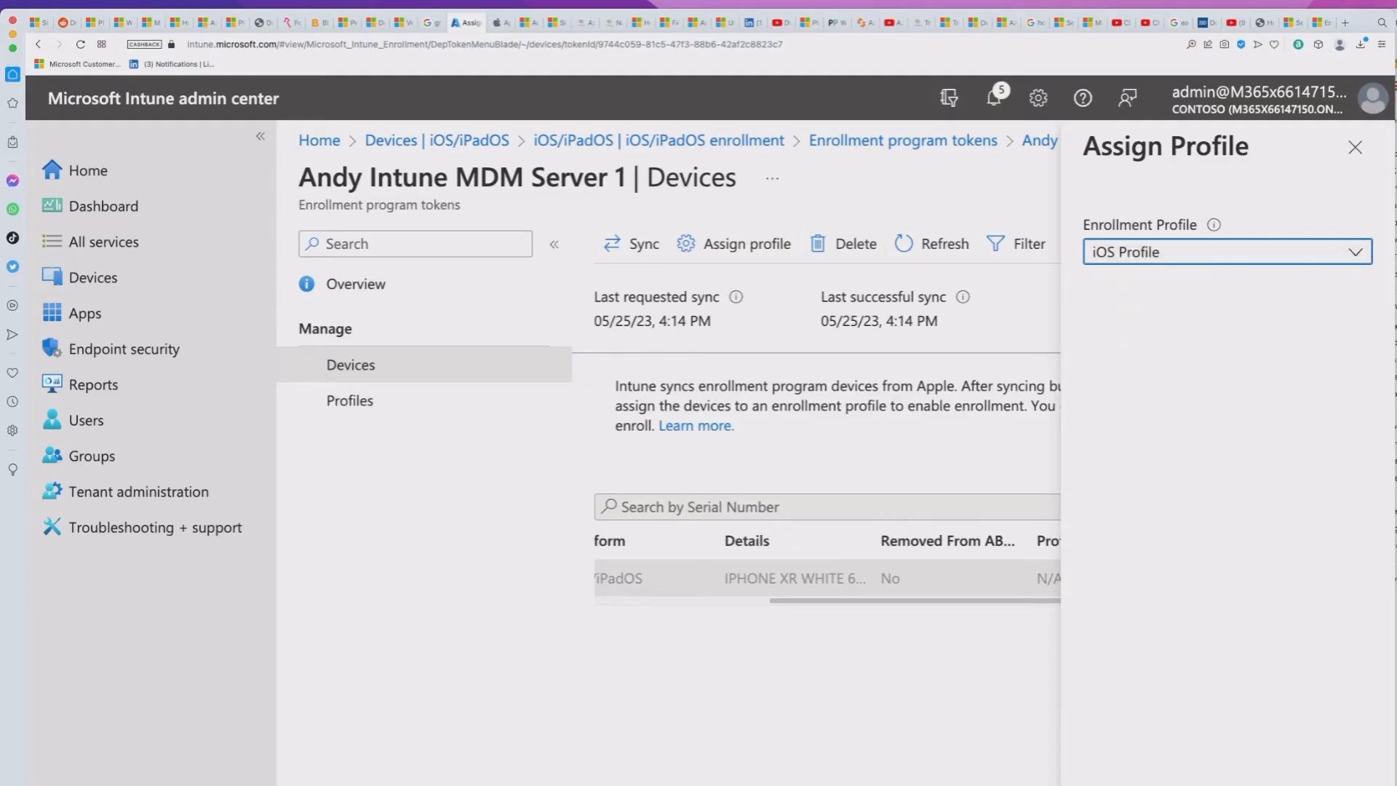
{"action": "left_click", "coordinate": [1092, 780]}
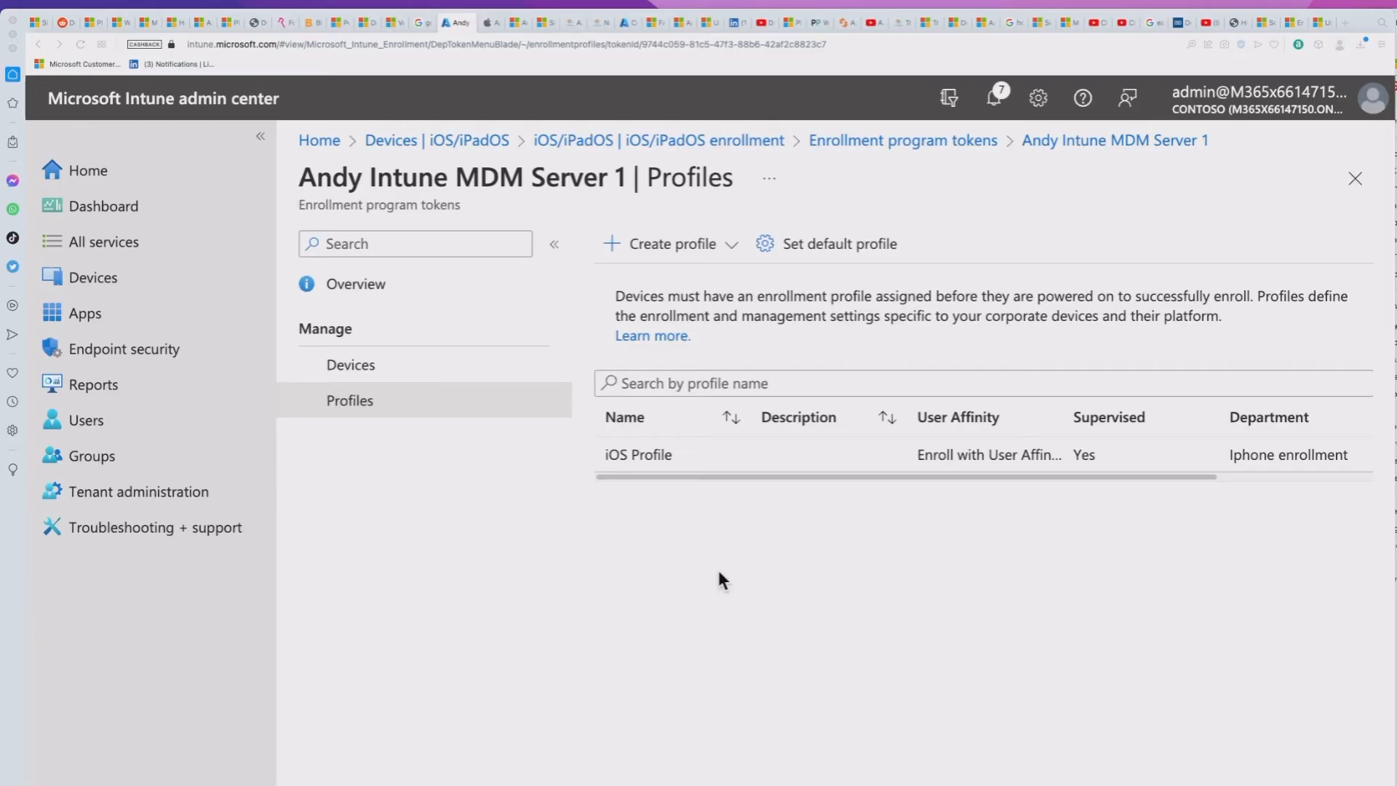
- Open the properties of the Kardia app among the iOS/iPadOS apps and locate its Assignments section
{"action": "left_click", "coordinate": [94, 316]}
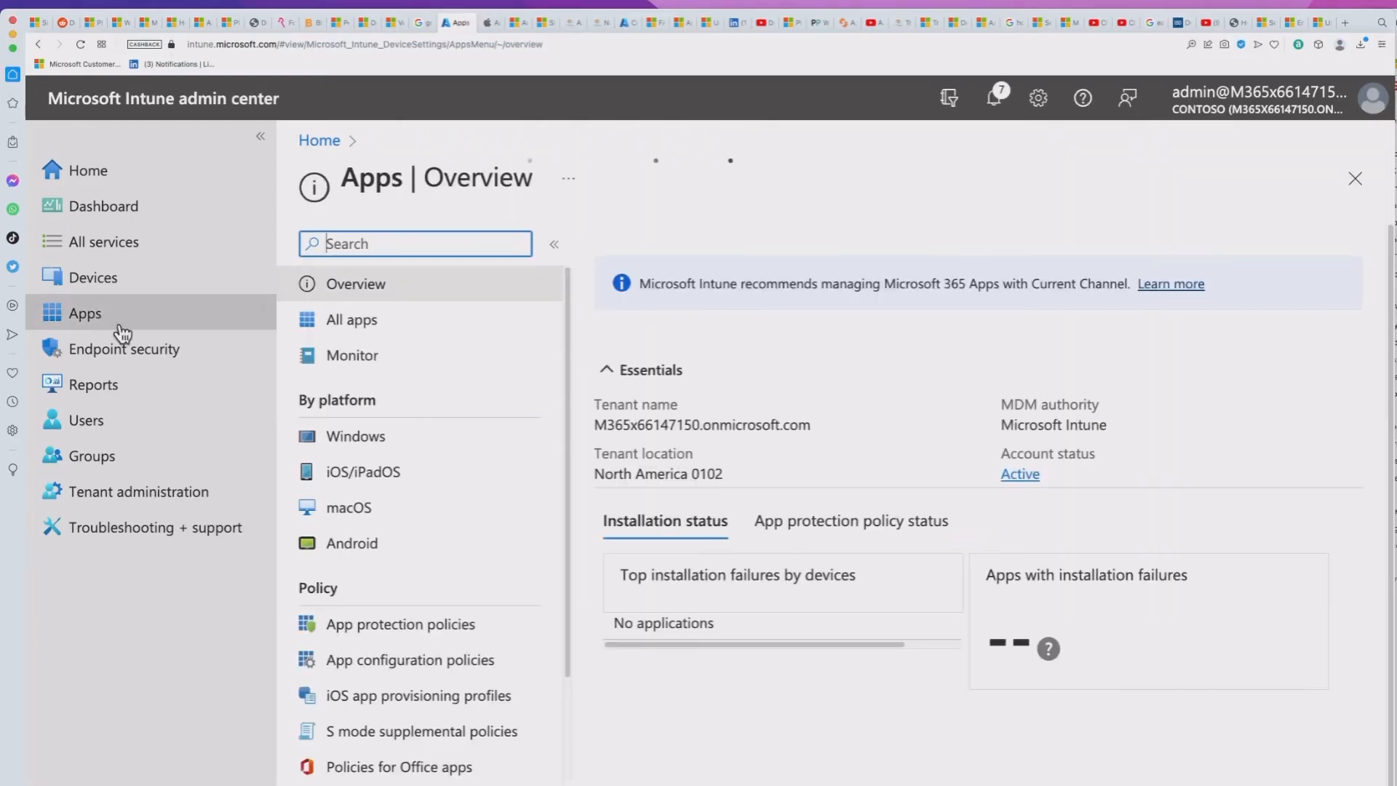
{"action": "left_click", "coordinate": [395, 465]}
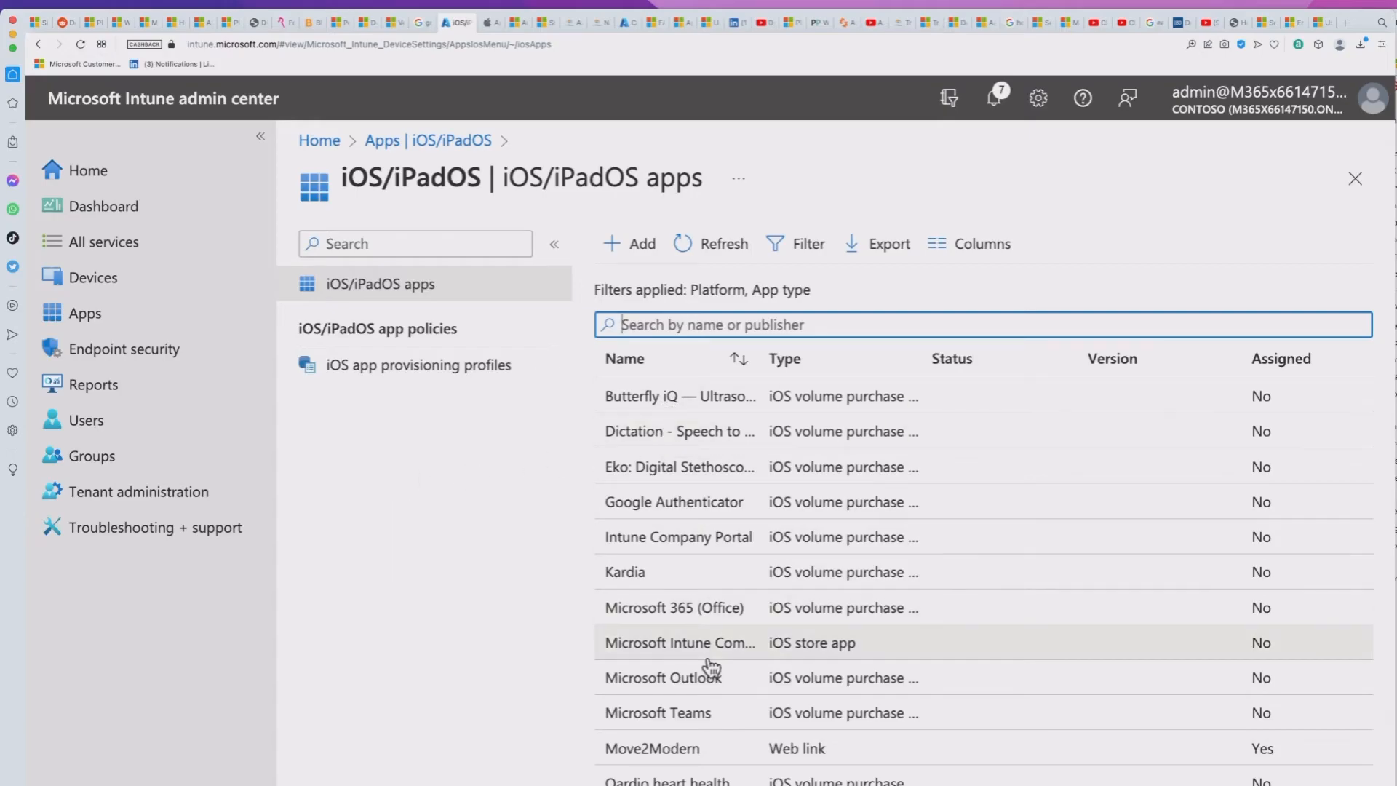
{"action": "left_click", "coordinate": [662, 577]}
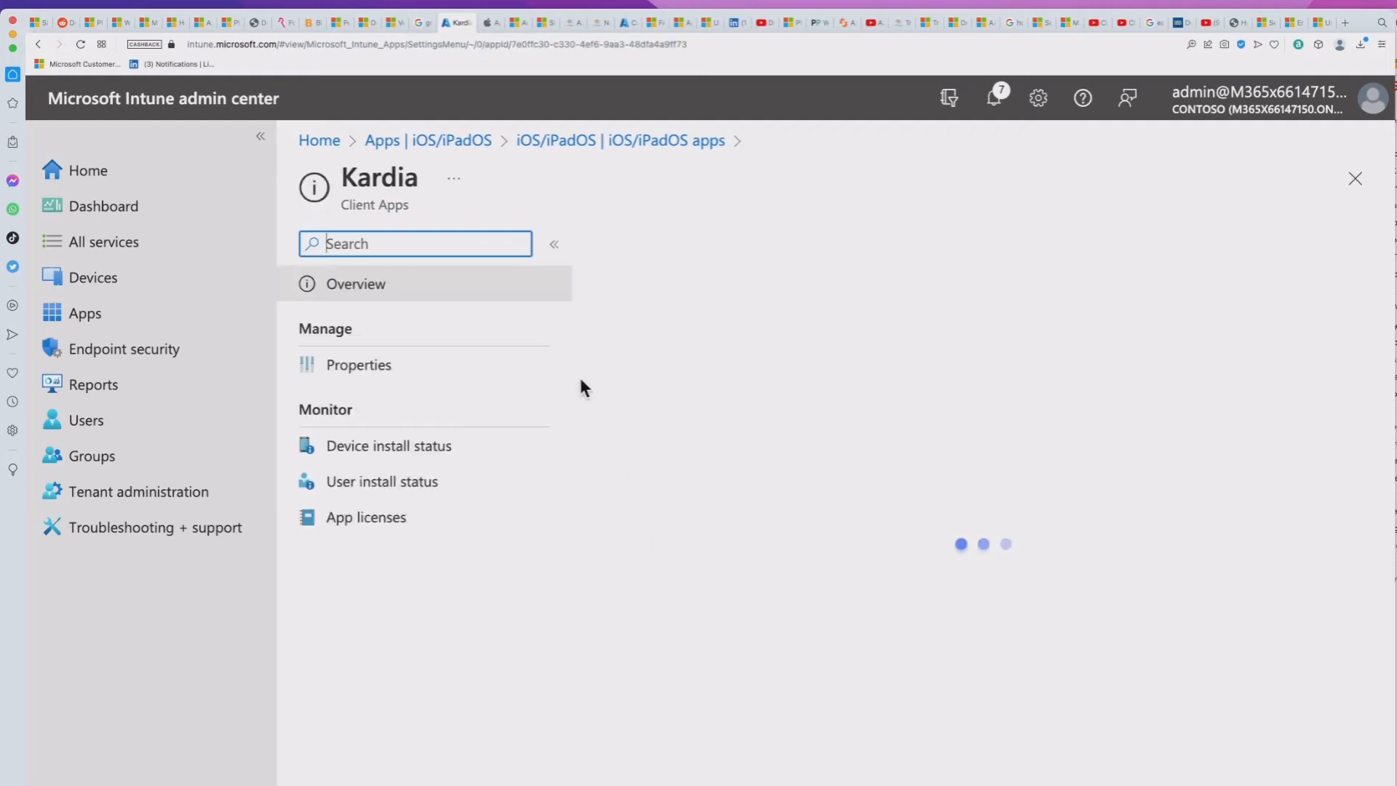
{"action": "left_click", "coordinate": [380, 371]}
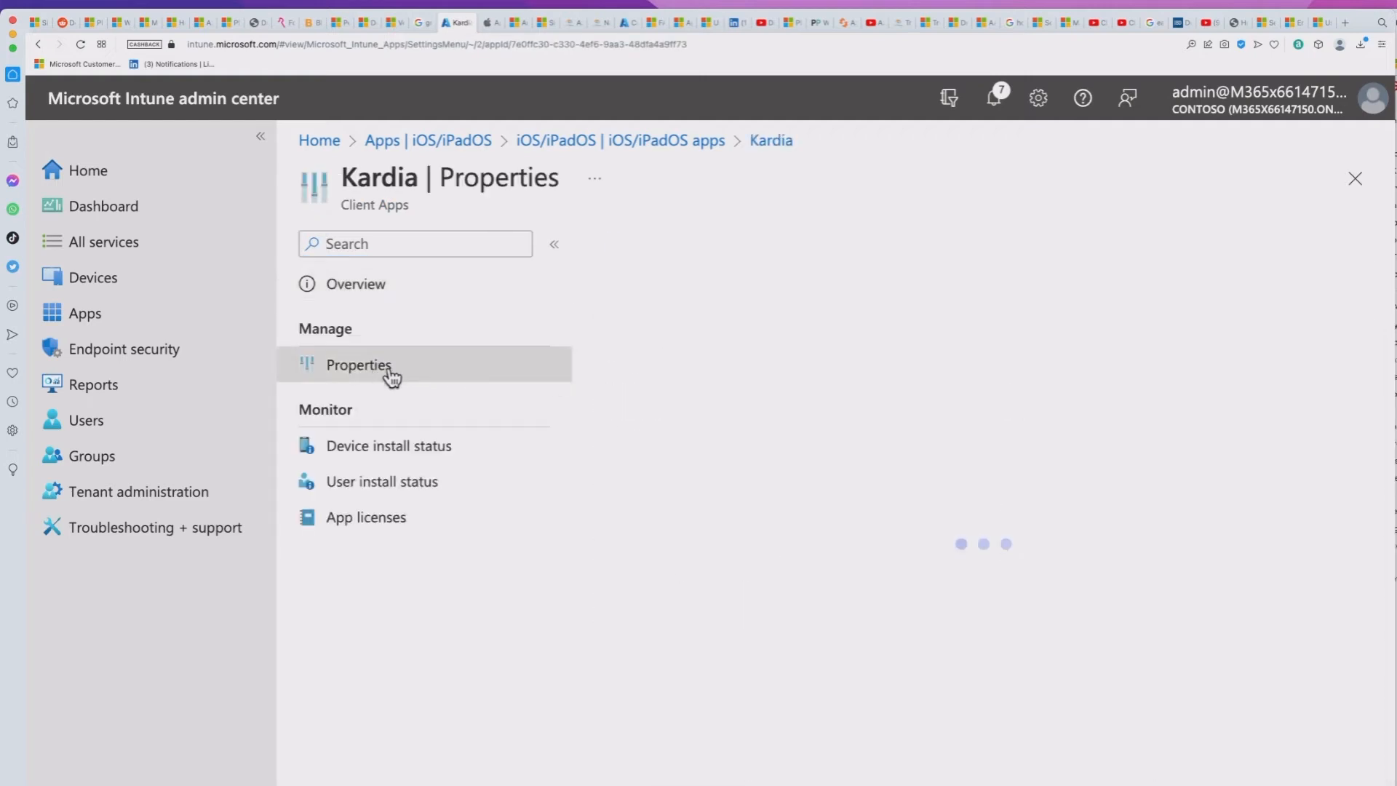
{"action": "scroll", "coordinate": [648, 692], "scroll_direction": "down", "scroll_amount": 3}
{"action": "scroll", "coordinate": [650, 715], "scroll_direction": "down", "scroll_amount": 4}
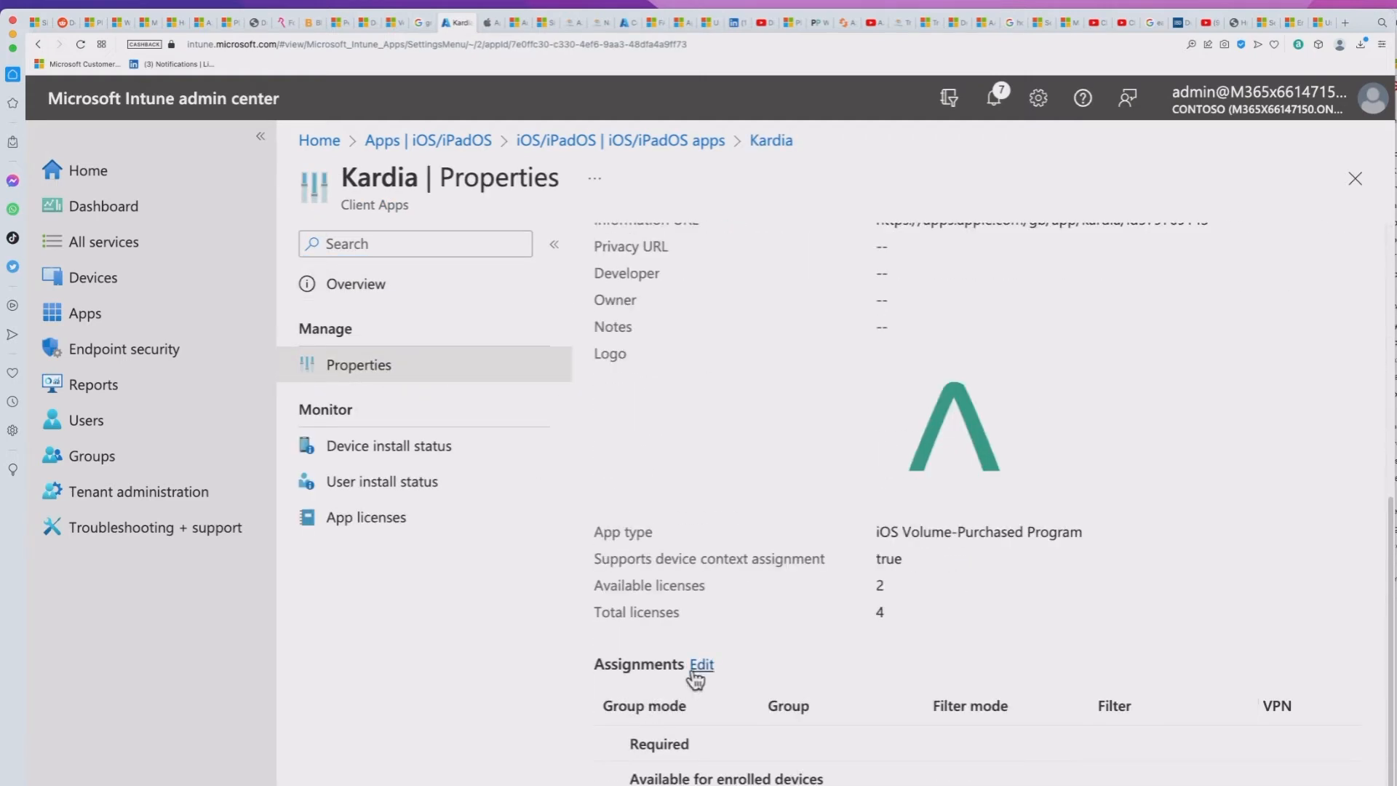
- Add the iPhone Users group to the Required assignments of the Kardia app
{"action": "left_click", "coordinate": [699, 662]}
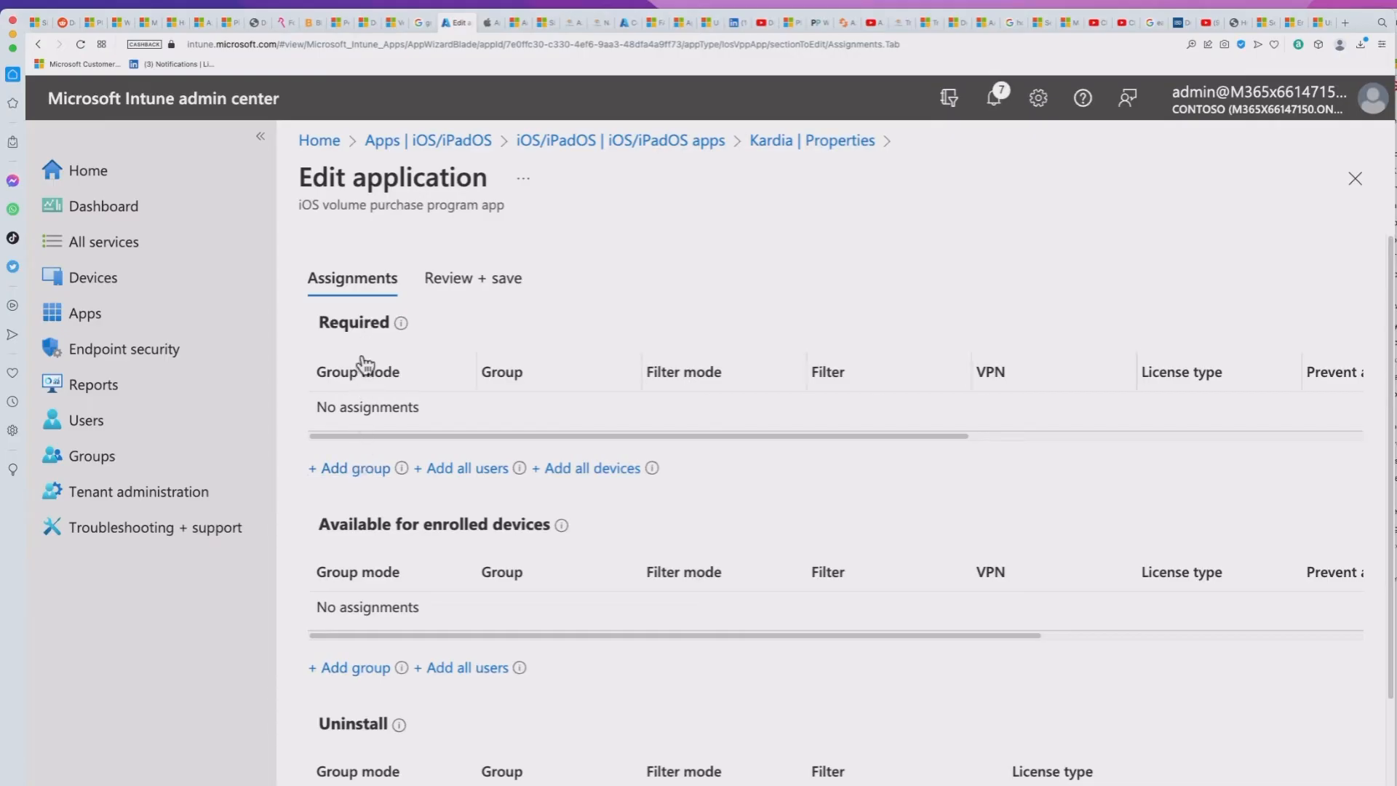
{"action": "left_click", "coordinate": [365, 470]}
{"action": "left_click", "coordinate": [958, 239]}
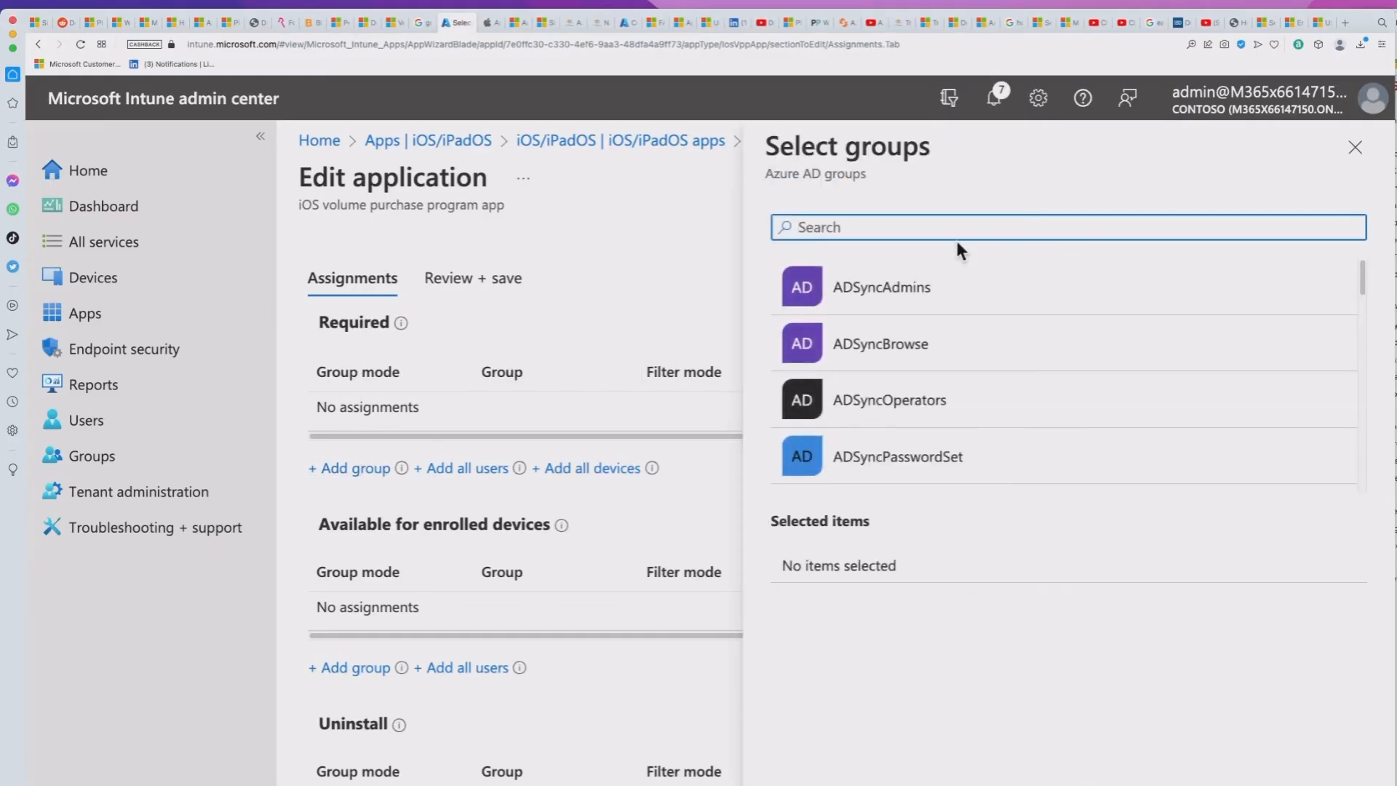
{"action": "type", "text": "iphone"}
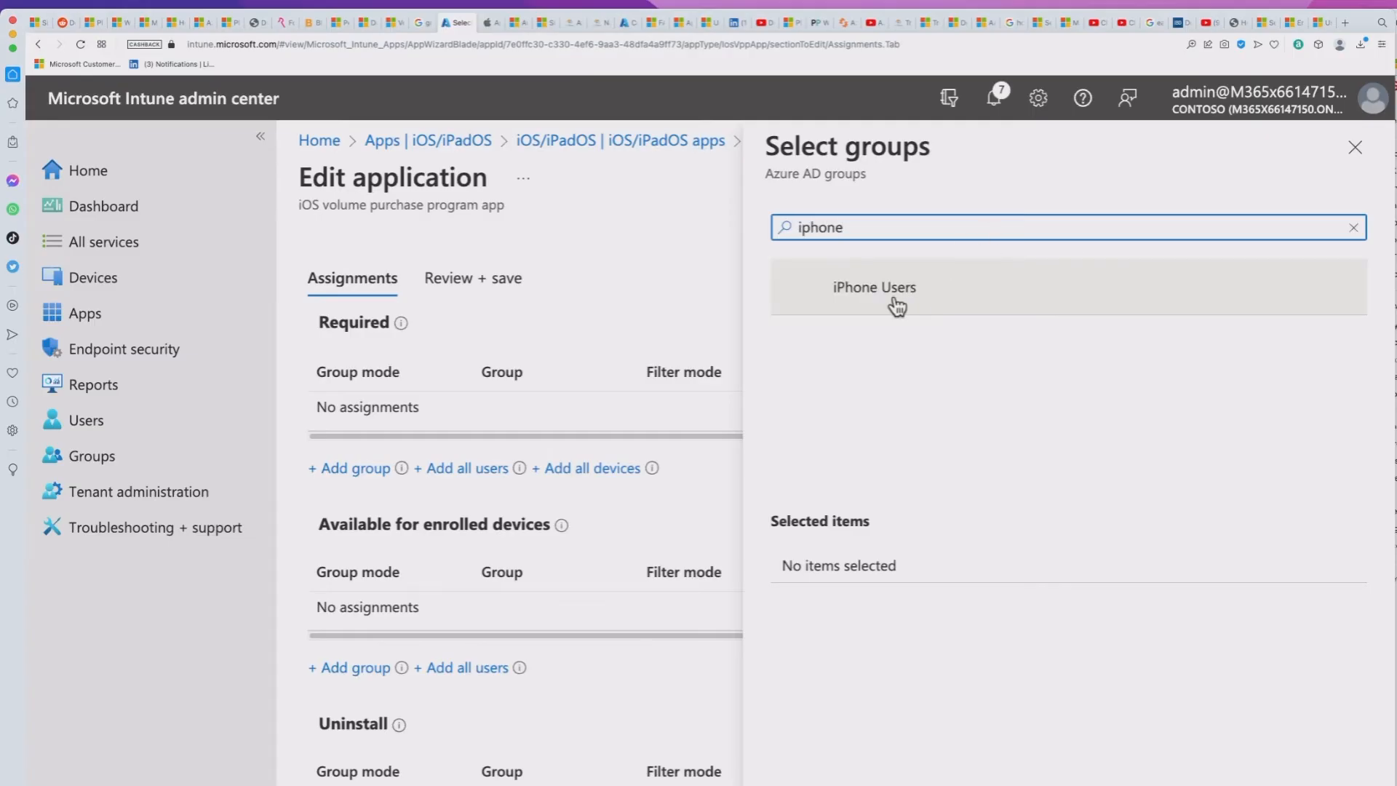
{"action": "left_click", "coordinate": [895, 297]}
{"action": "left_click", "coordinate": [805, 782]}
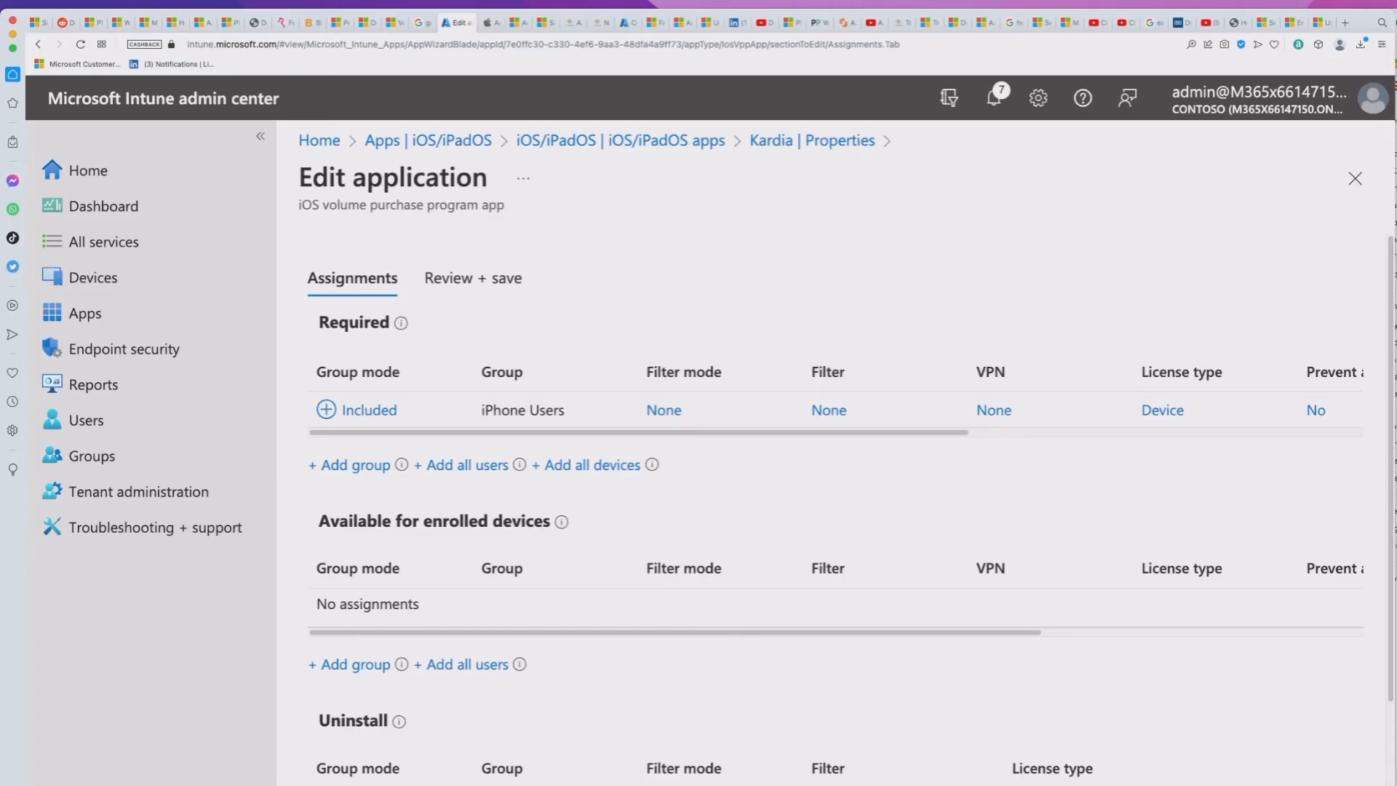
- Review the Required assignment in the Kardia app's summary and save it
{"action": "left_click", "coordinate": [363, 784]}
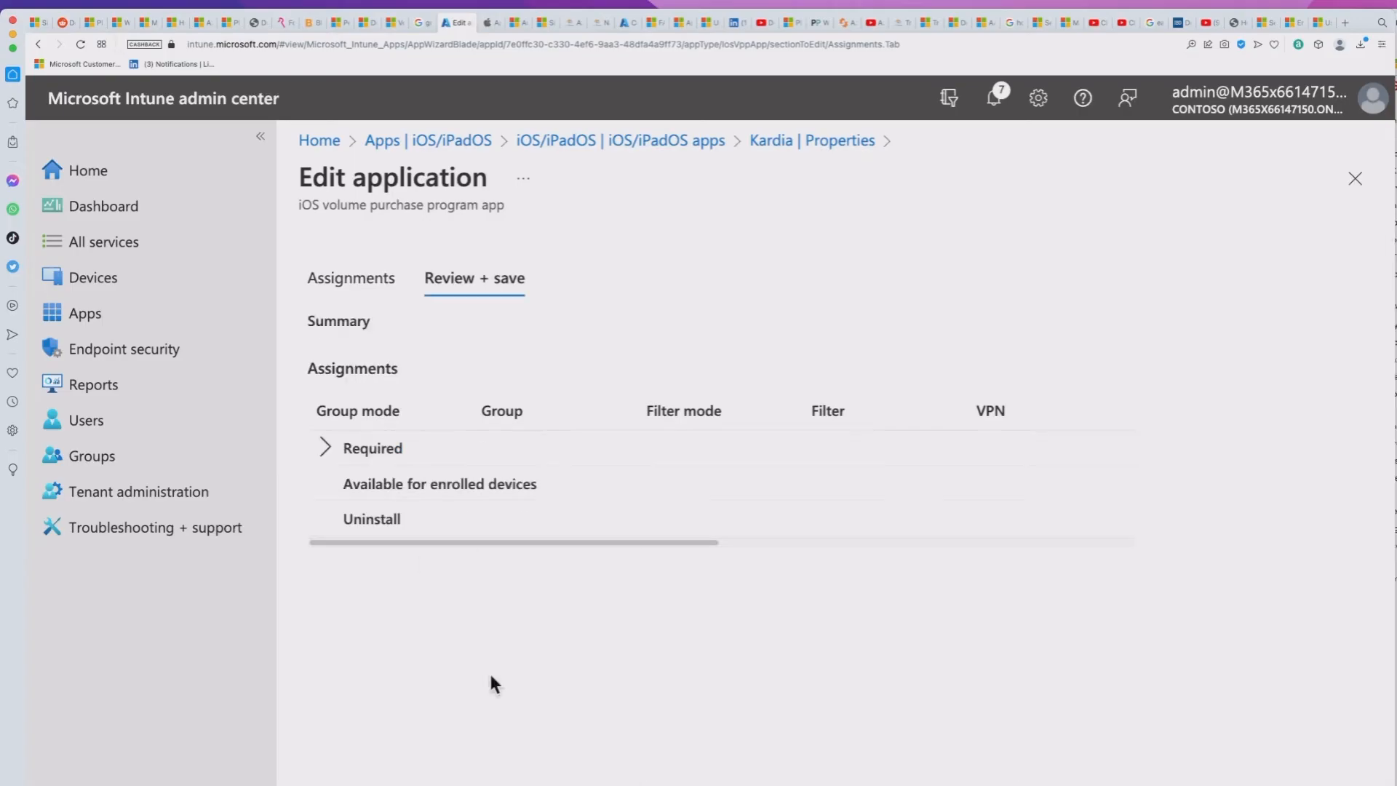
{"action": "left_click", "coordinate": [326, 449]}
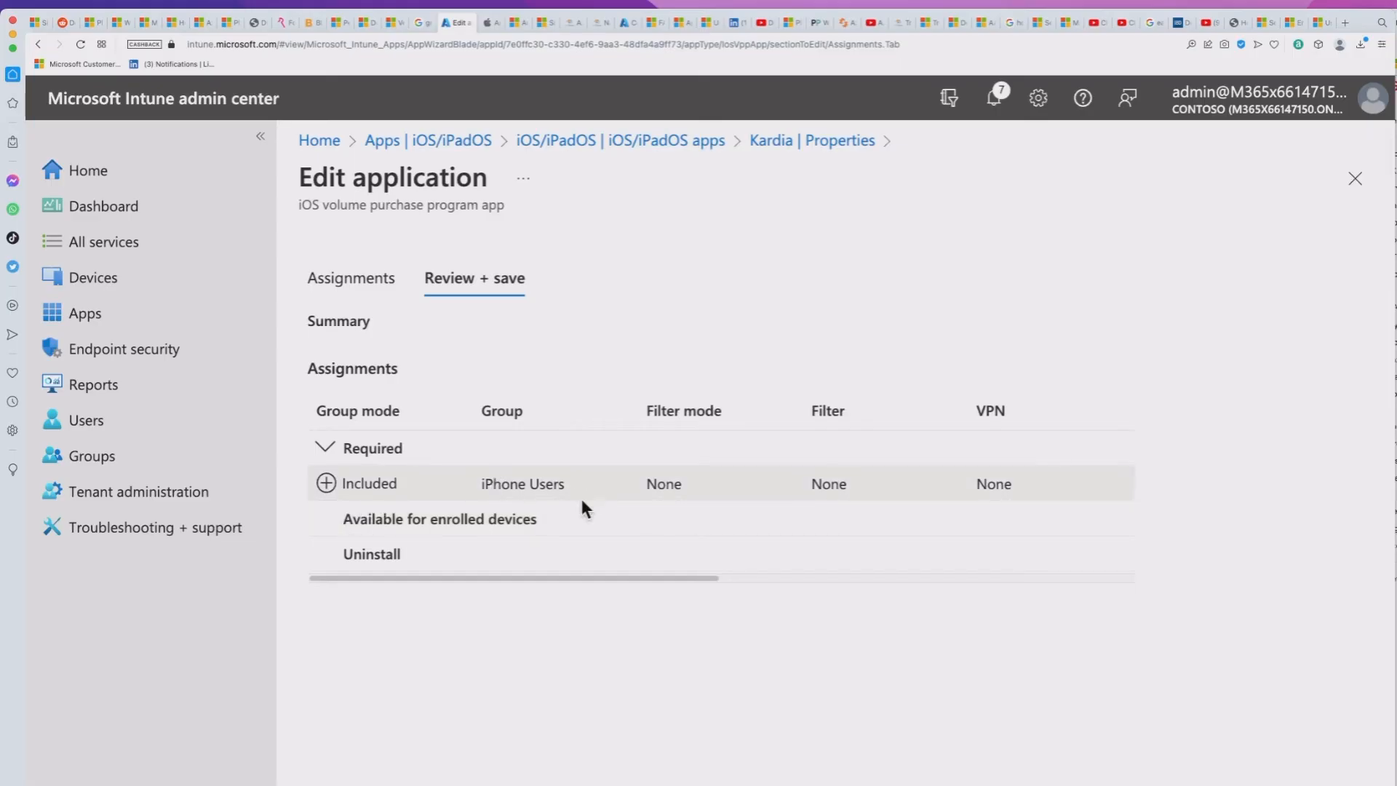
{"action": "left_click", "coordinate": [357, 783]}
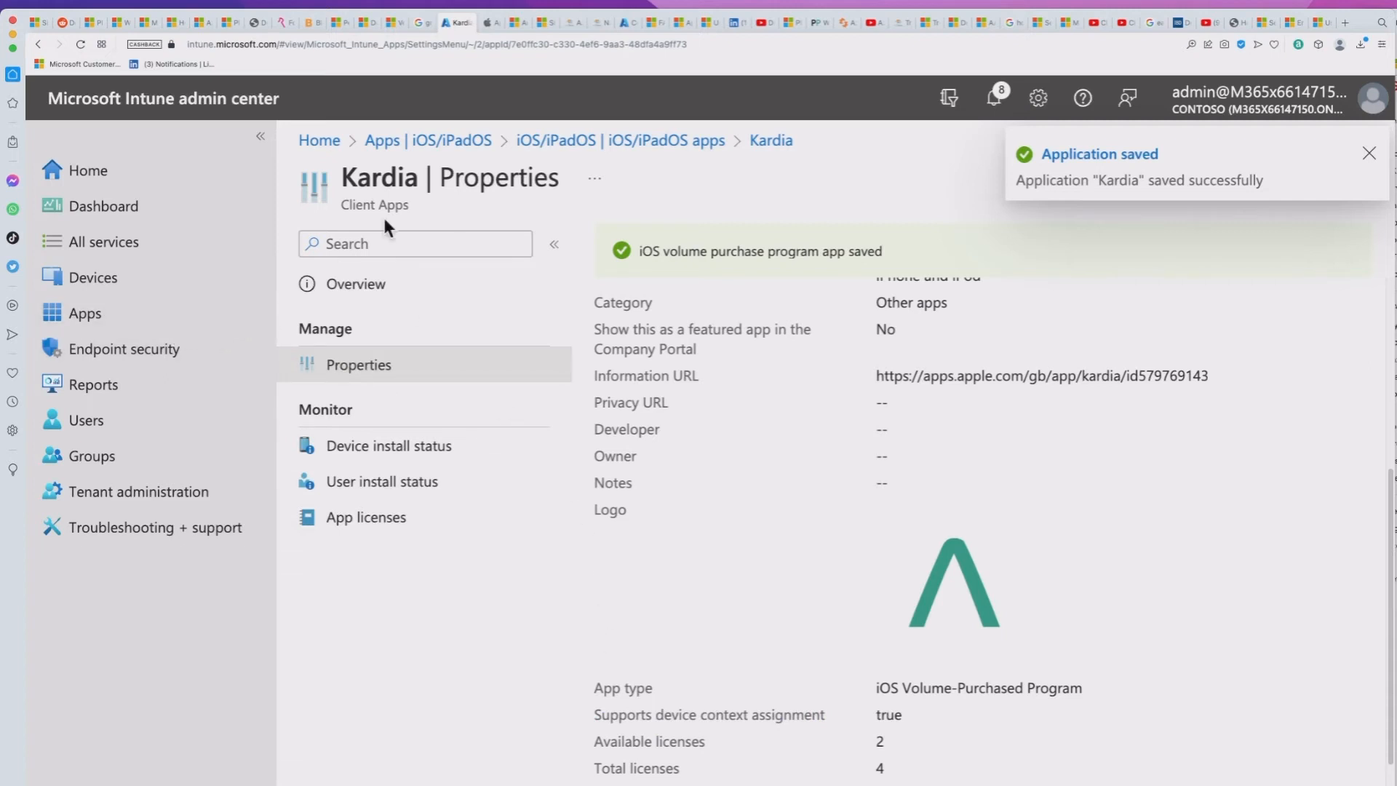
- Open the properties of Microsoft 365 (Office) from the iOS/iPadOS apps list and locate its Assignments section
{"action": "left_click", "coordinate": [564, 139]}
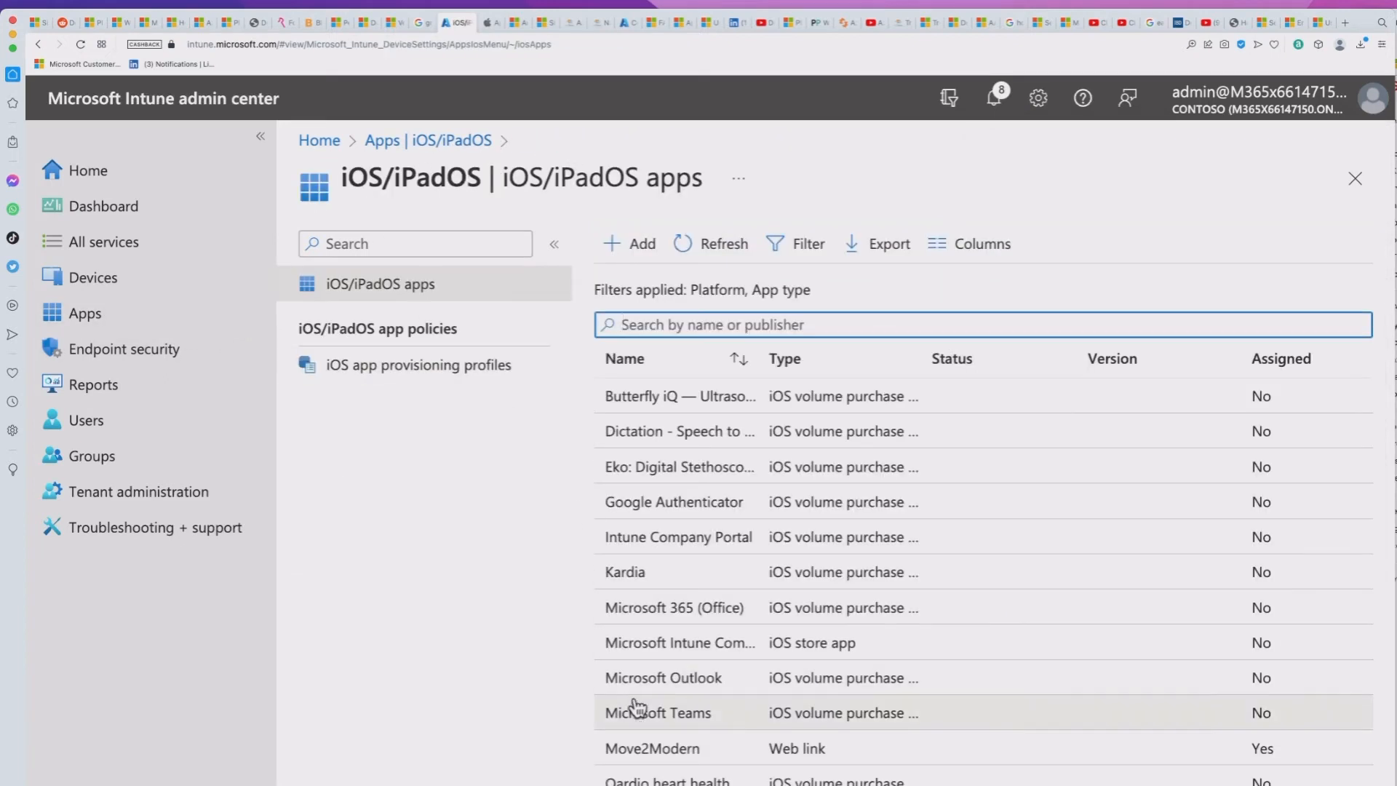
{"action": "left_click", "coordinate": [684, 620]}
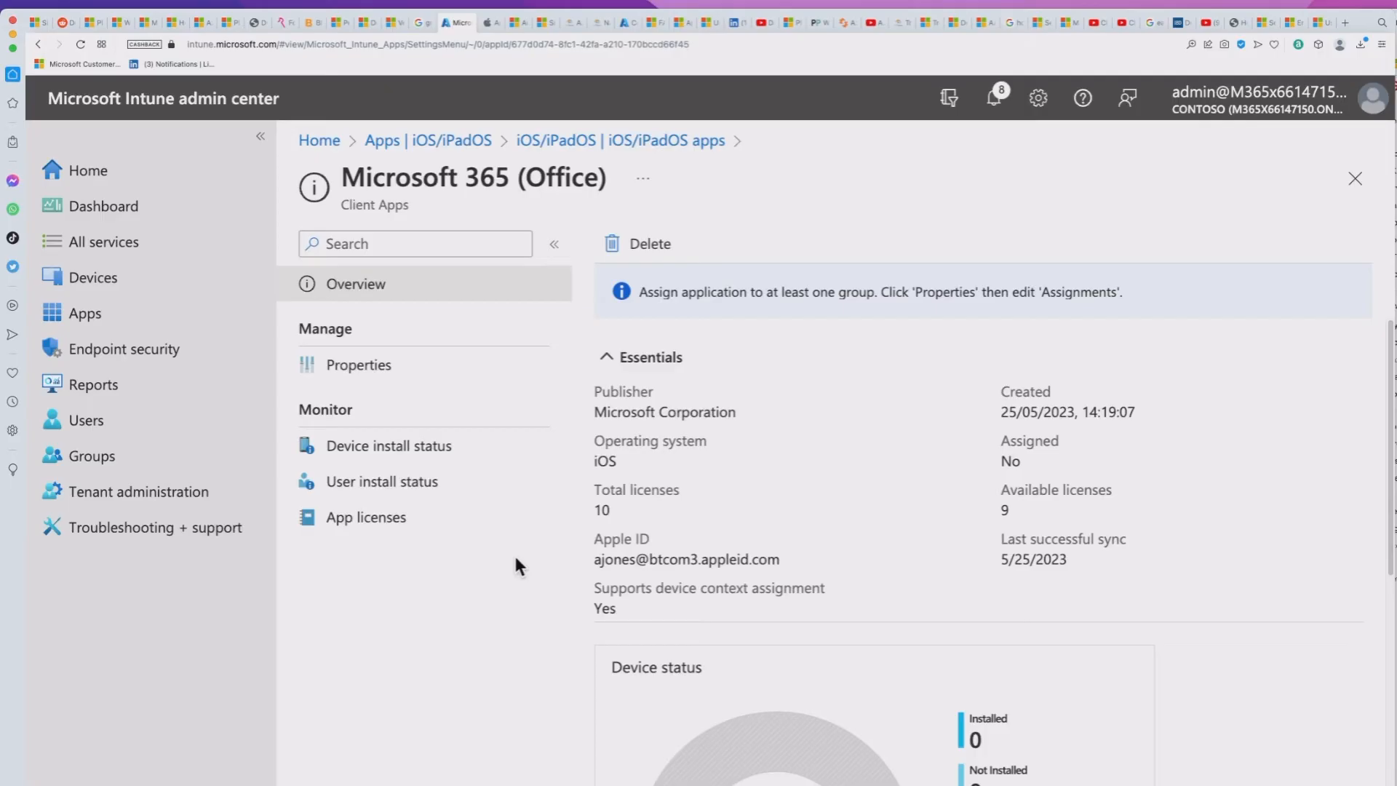
{"action": "left_click", "coordinate": [366, 368]}
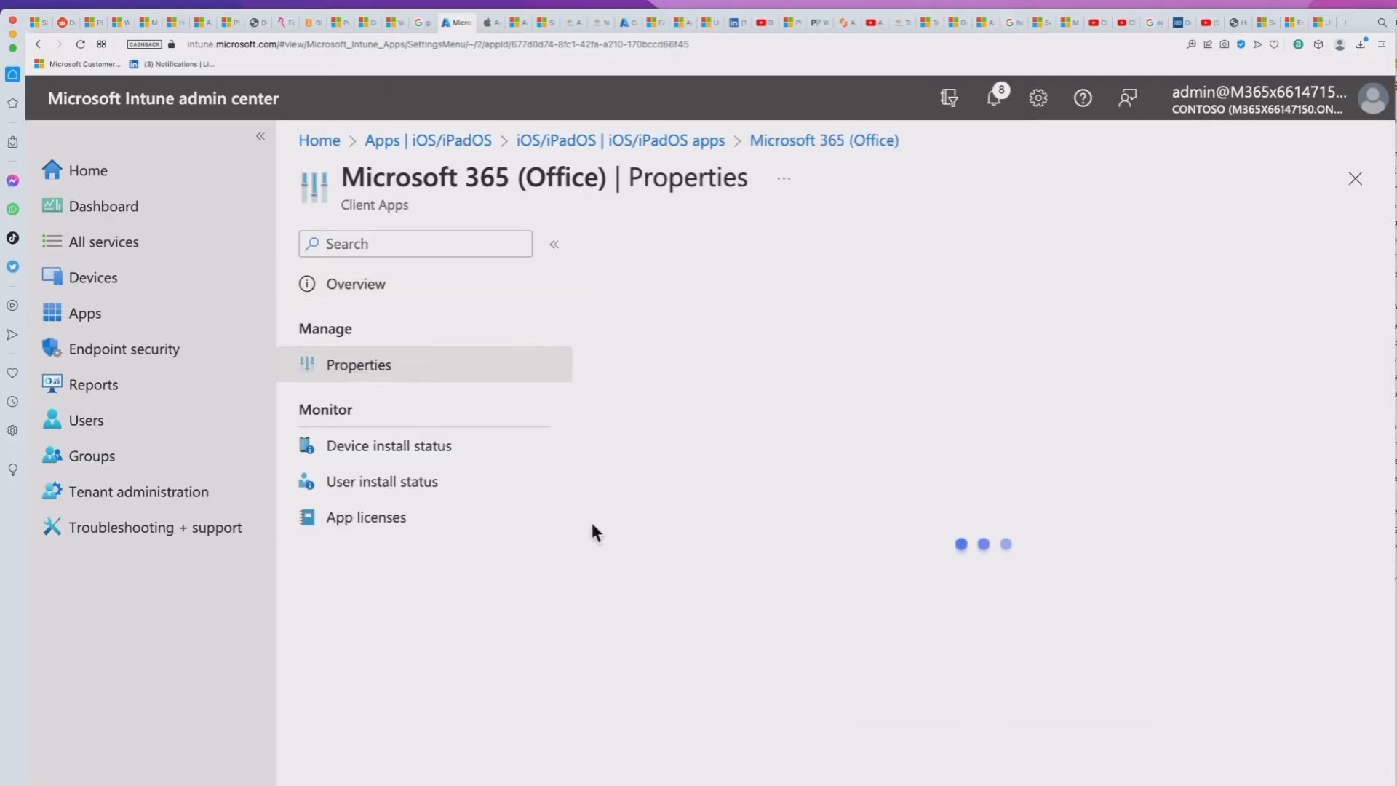
{"action": "scroll", "coordinate": [675, 530], "scroll_direction": "down", "scroll_amount": 5}
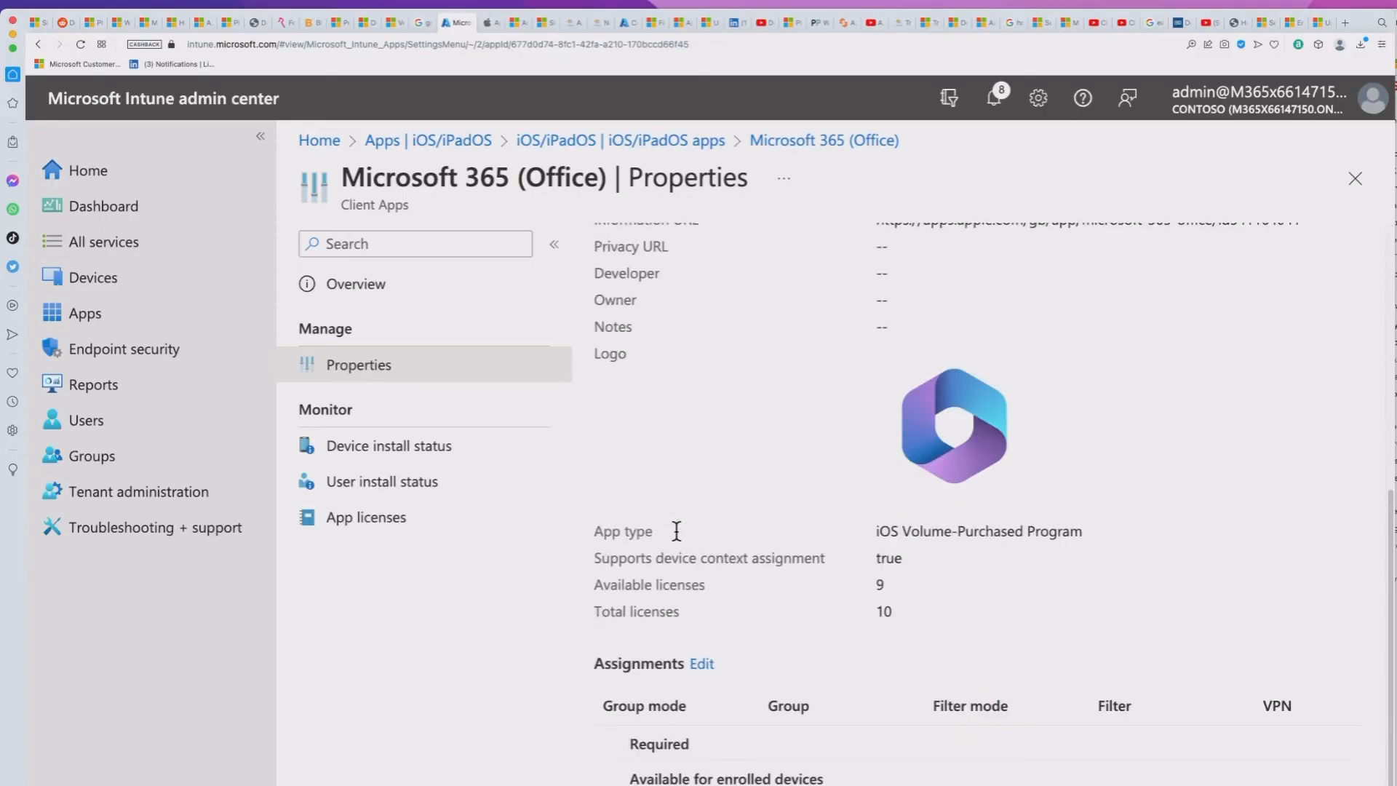
- Add the iPhone Users group to the Required assignments of Microsoft 365 (Office)
{"action": "left_click", "coordinate": [701, 663]}
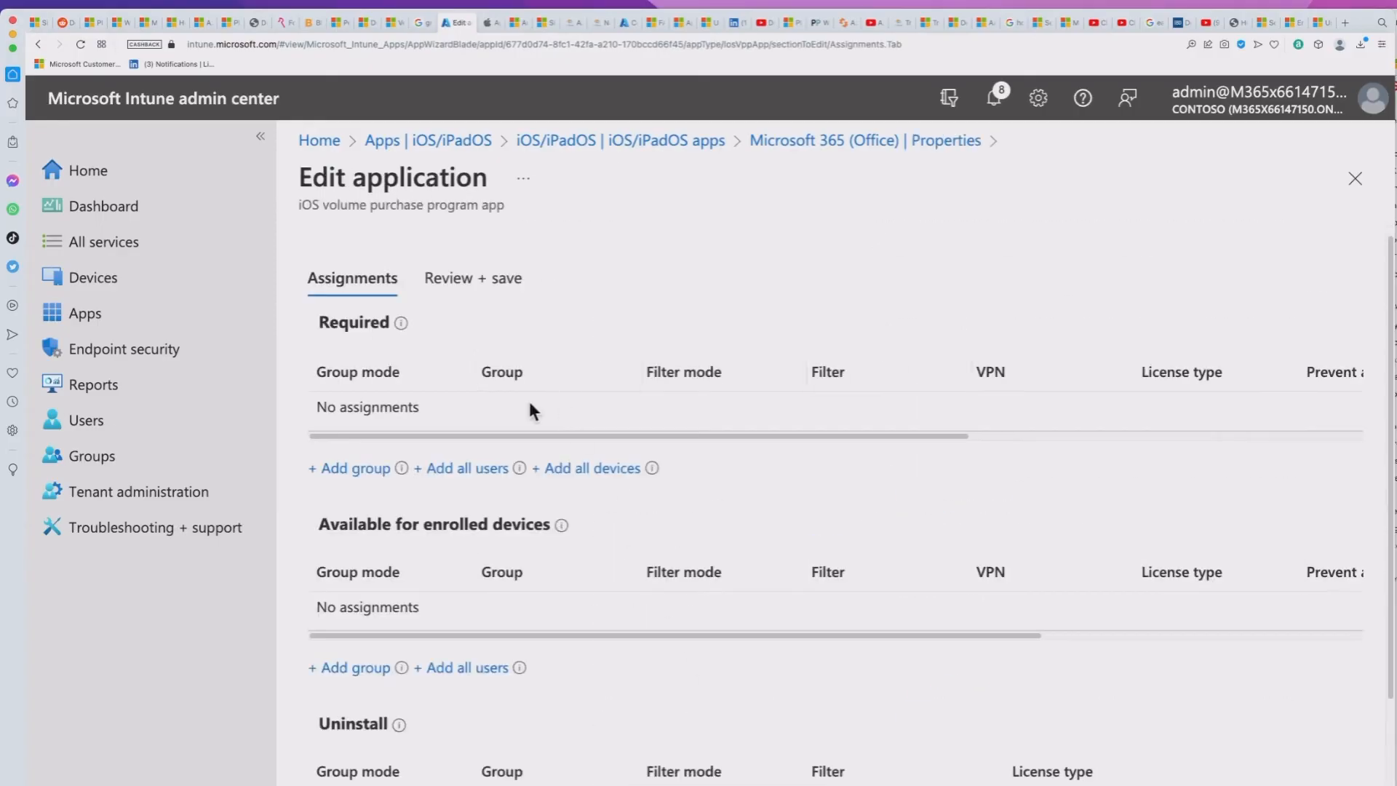
{"action": "left_click", "coordinate": [352, 473]}
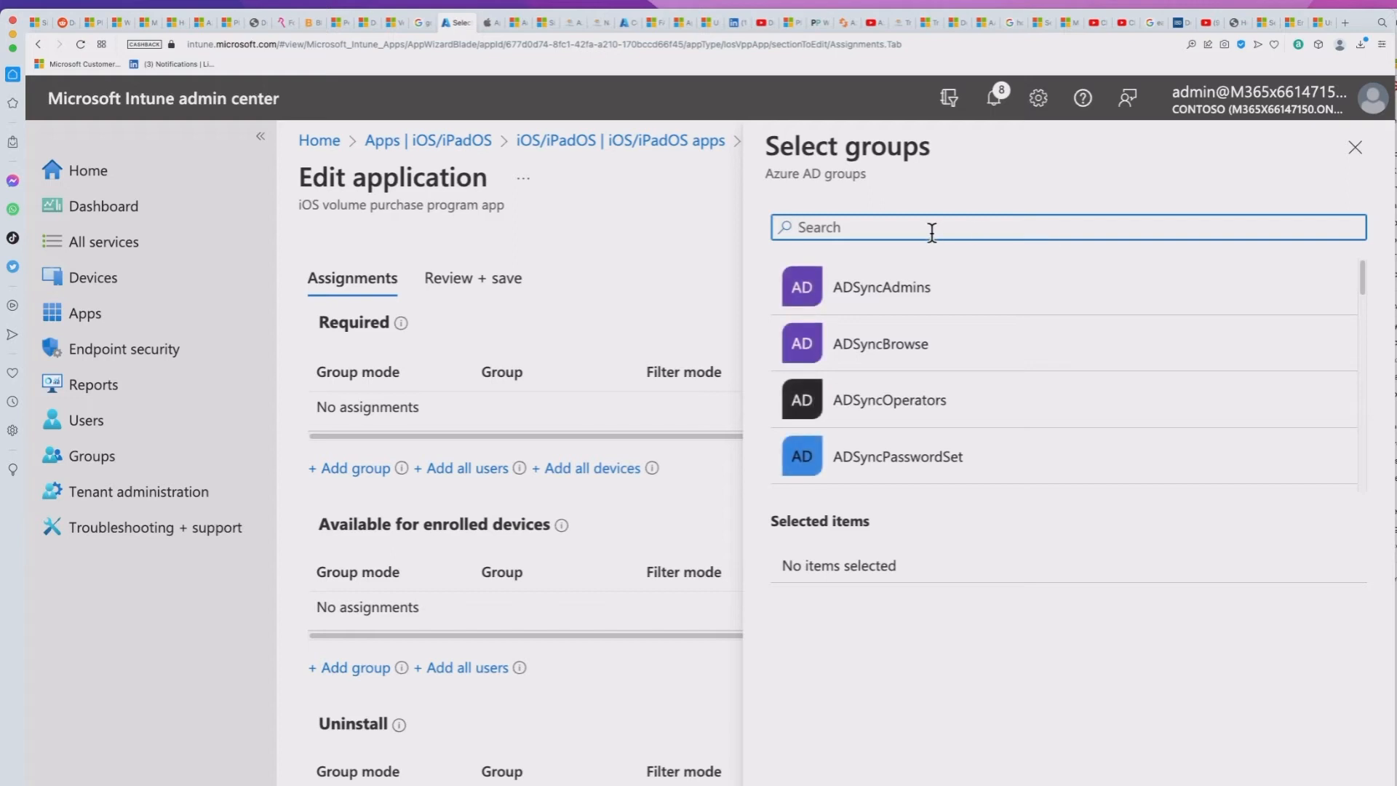
{"action": "type", "text": "iphon"}
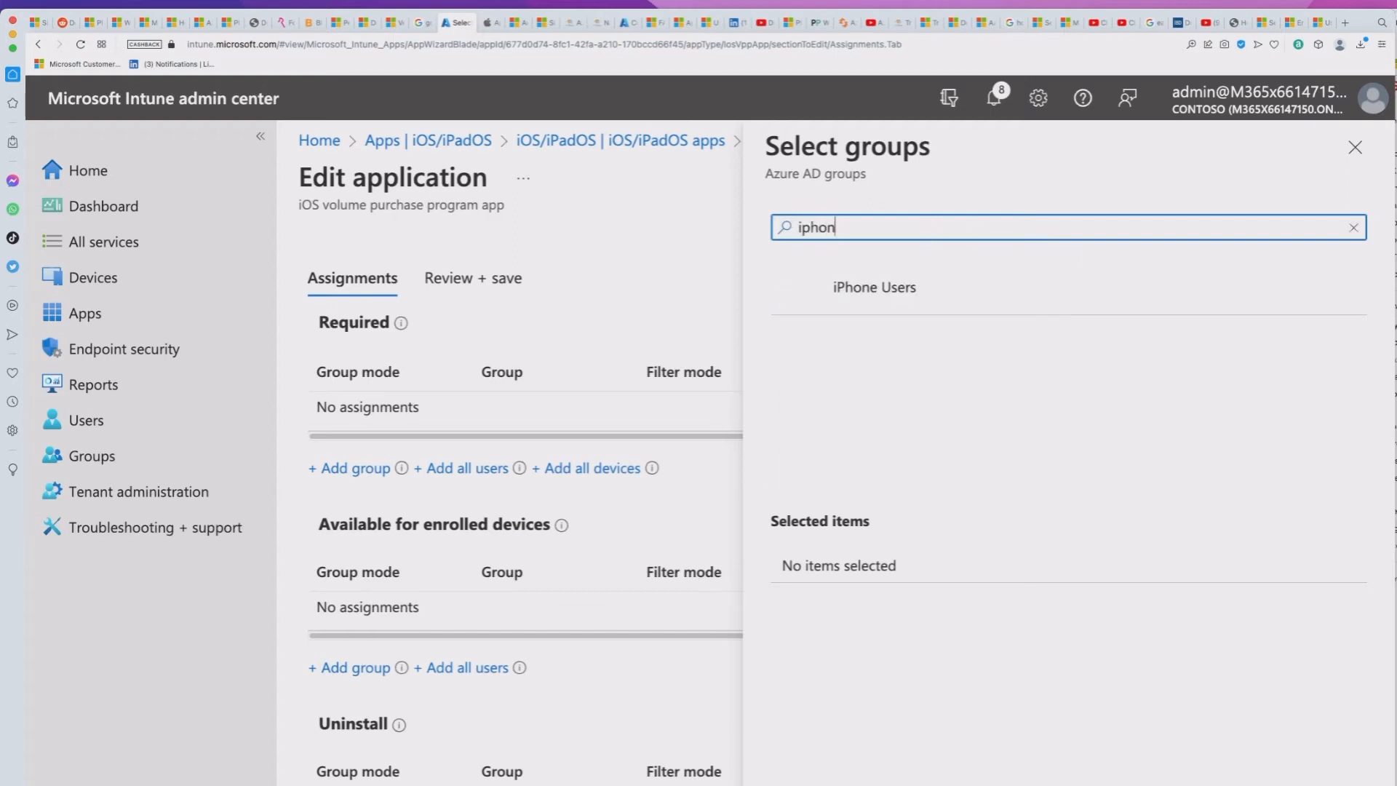
{"action": "type", "text": "e"}
{"action": "left_click", "coordinate": [902, 290]}
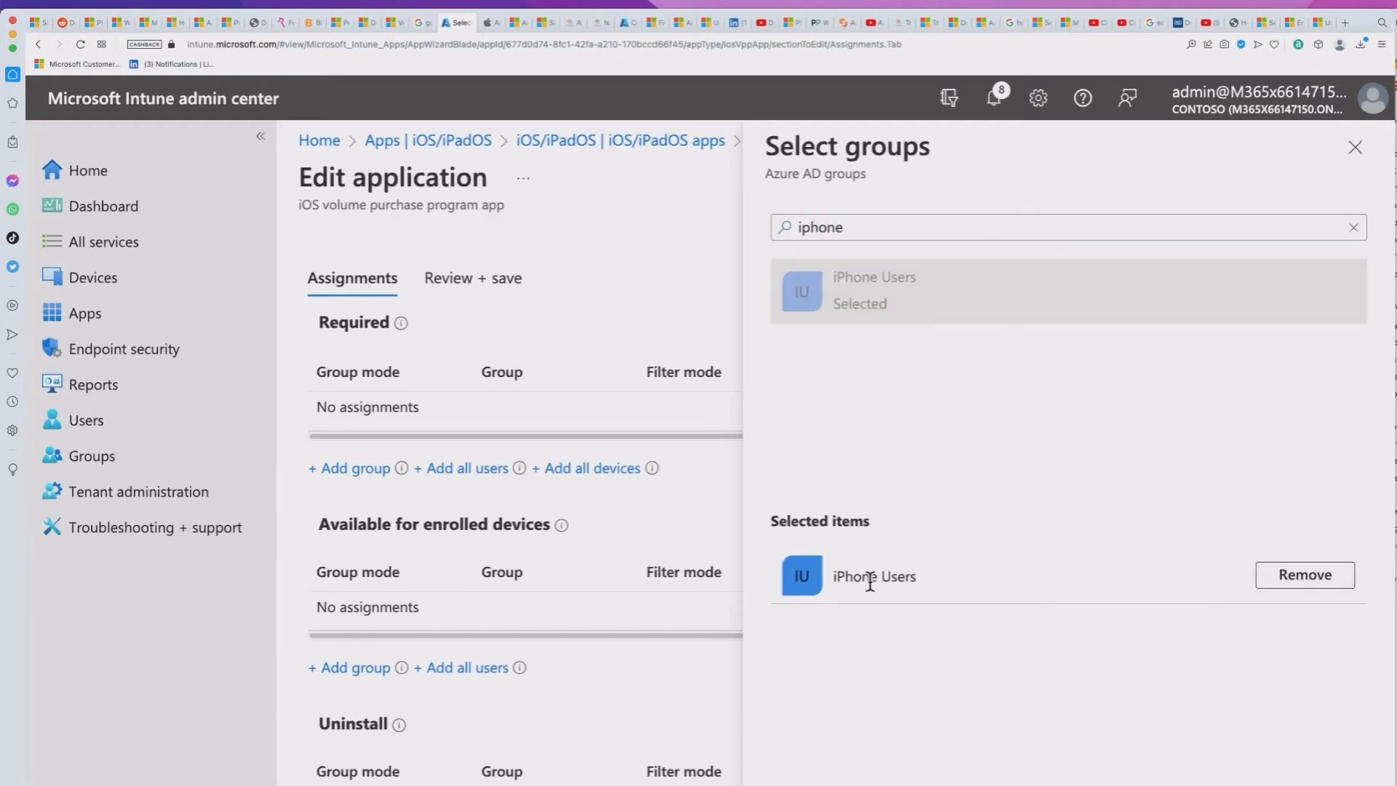
{"action": "left_click", "coordinate": [803, 783]}
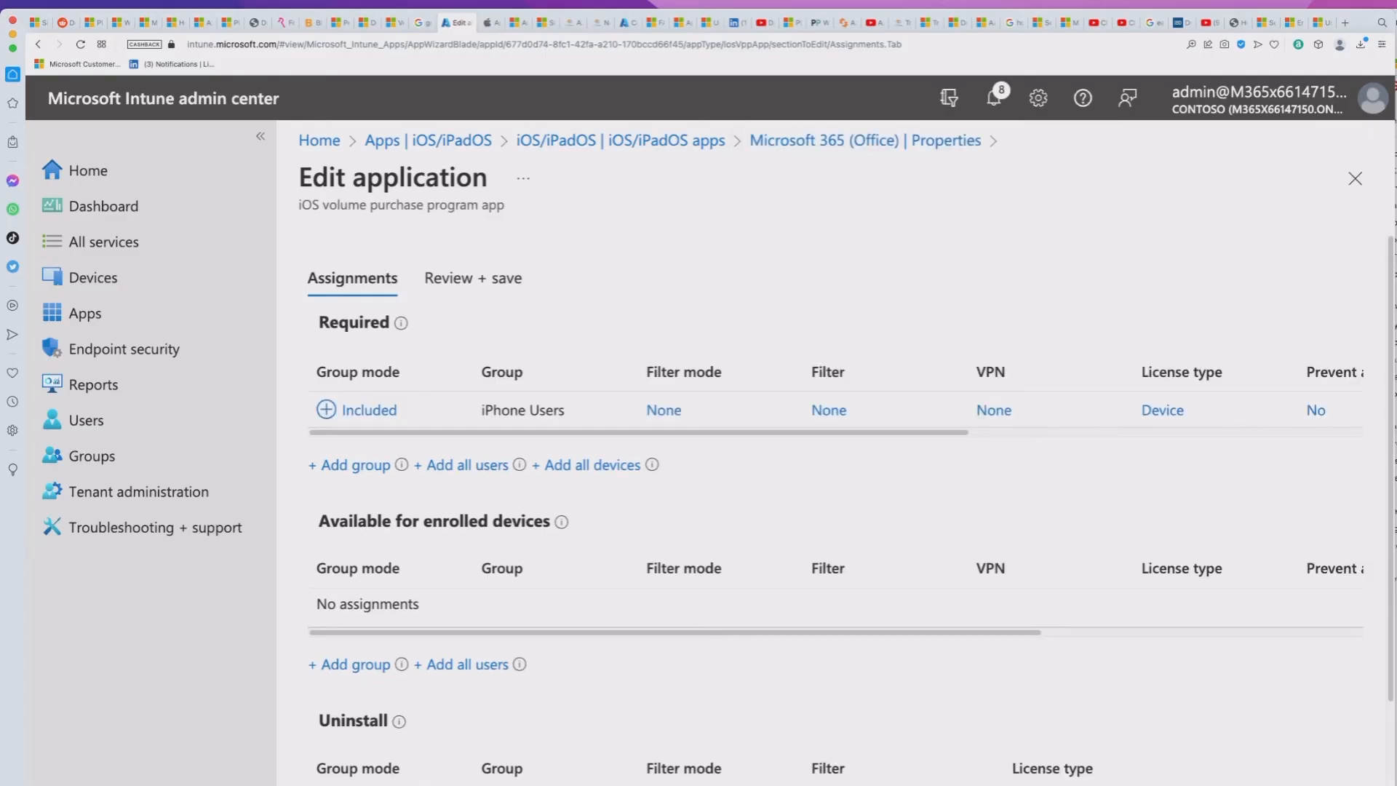
- Review and save the Microsoft 365 (Office) assignment, and return to the iOS/iPadOS apps list
{"action": "left_click", "coordinate": [364, 783]}
{"action": "left_click", "coordinate": [323, 447]}
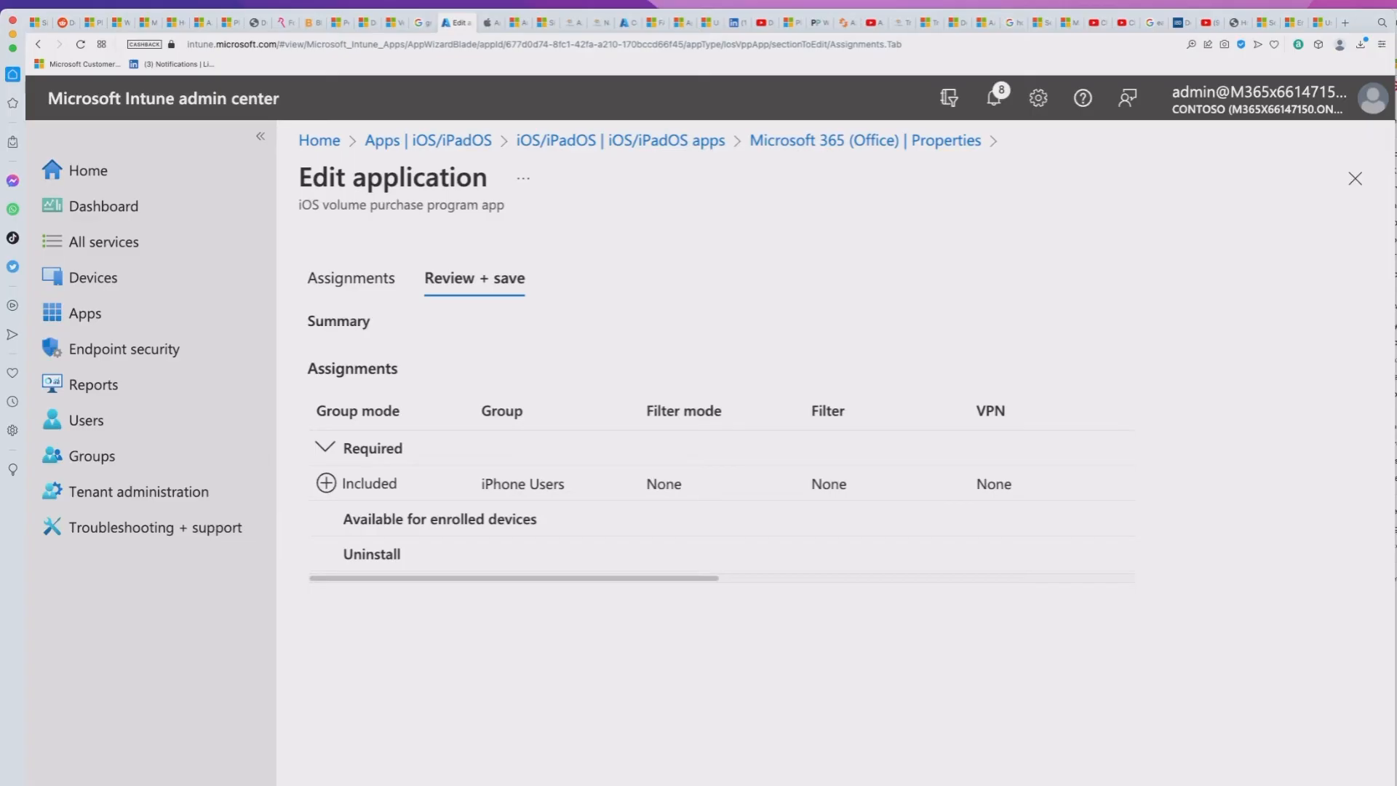
{"action": "left_click", "coordinate": [353, 784]}
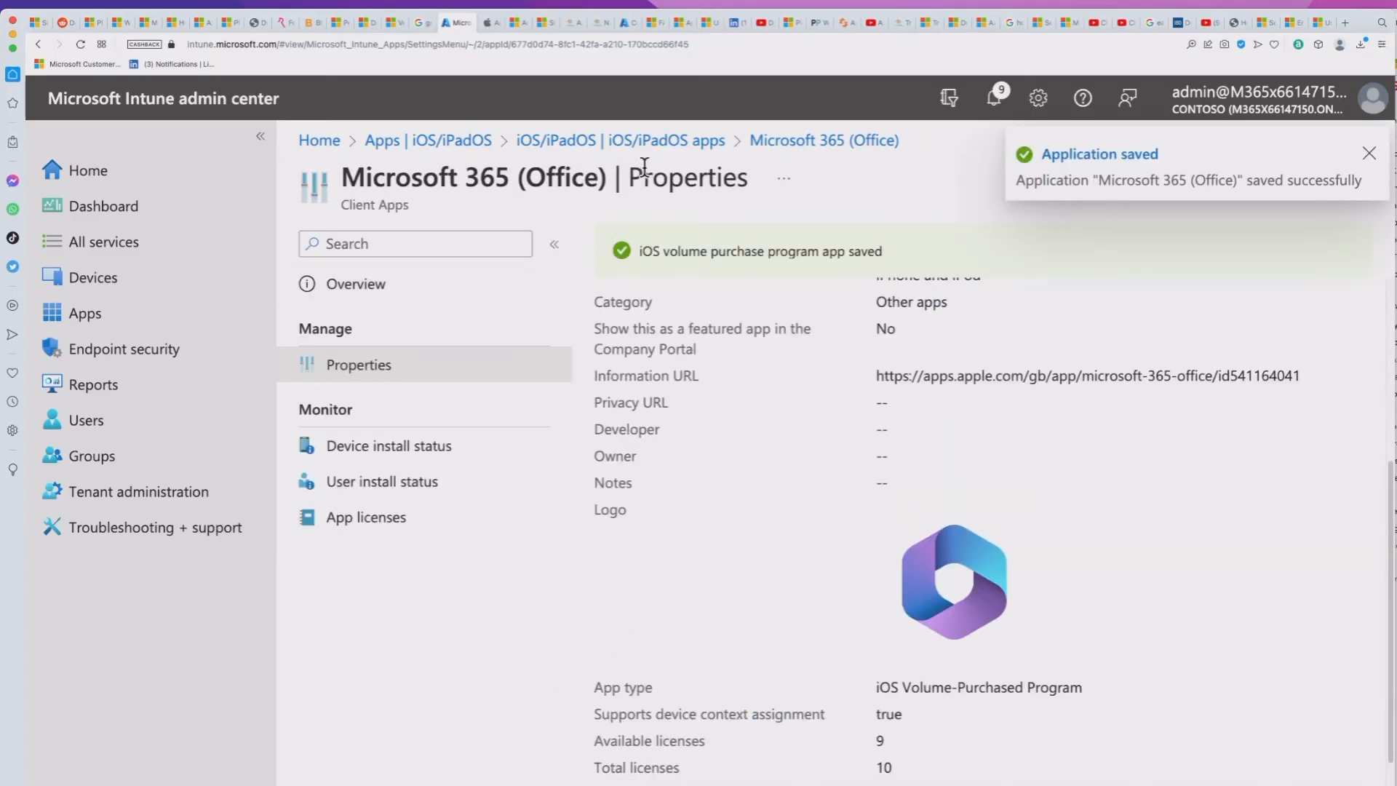
{"action": "left_click", "coordinate": [680, 142]}
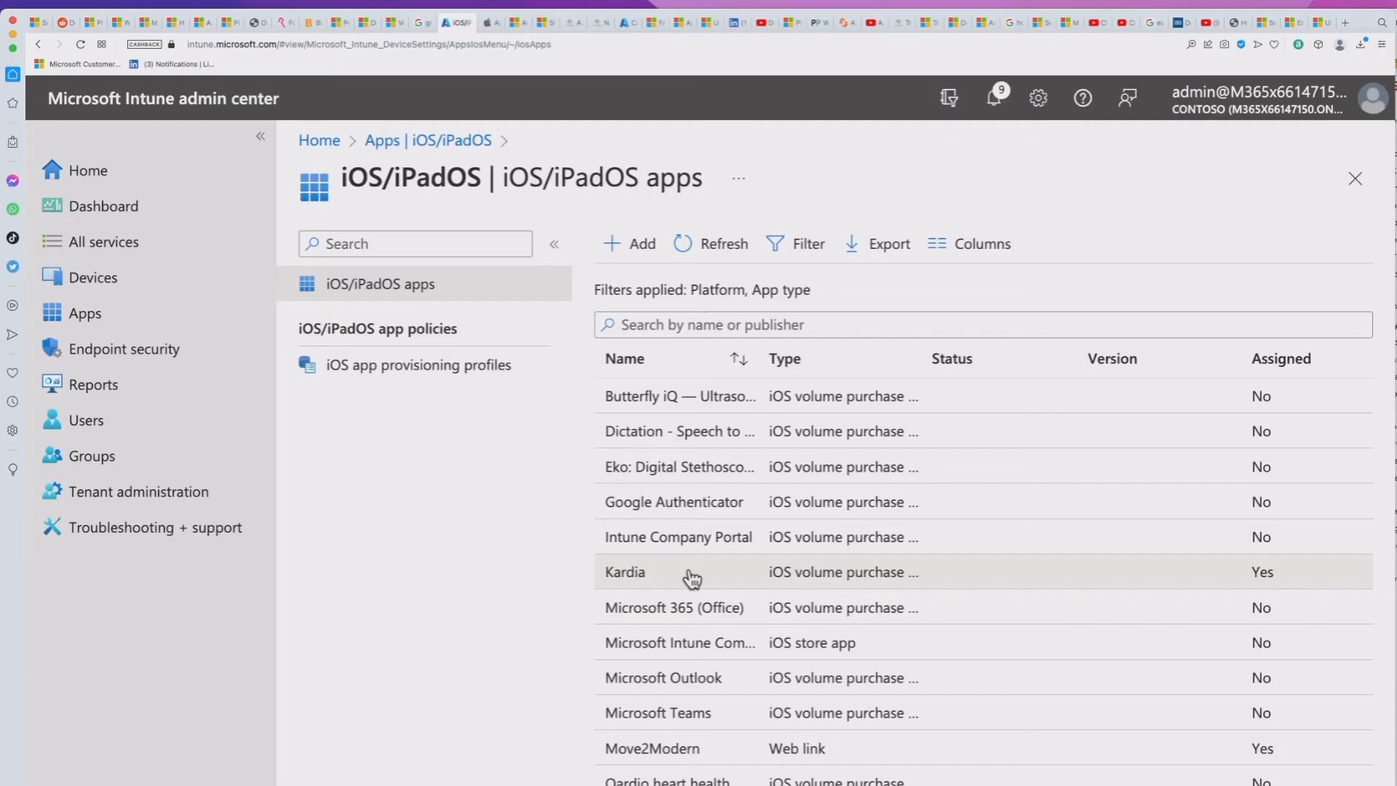
- Examine the licenses of the user listed just below m2mdomainuser2, widening the Products column to show full product names
{"action": "left_click", "coordinate": [111, 435]}
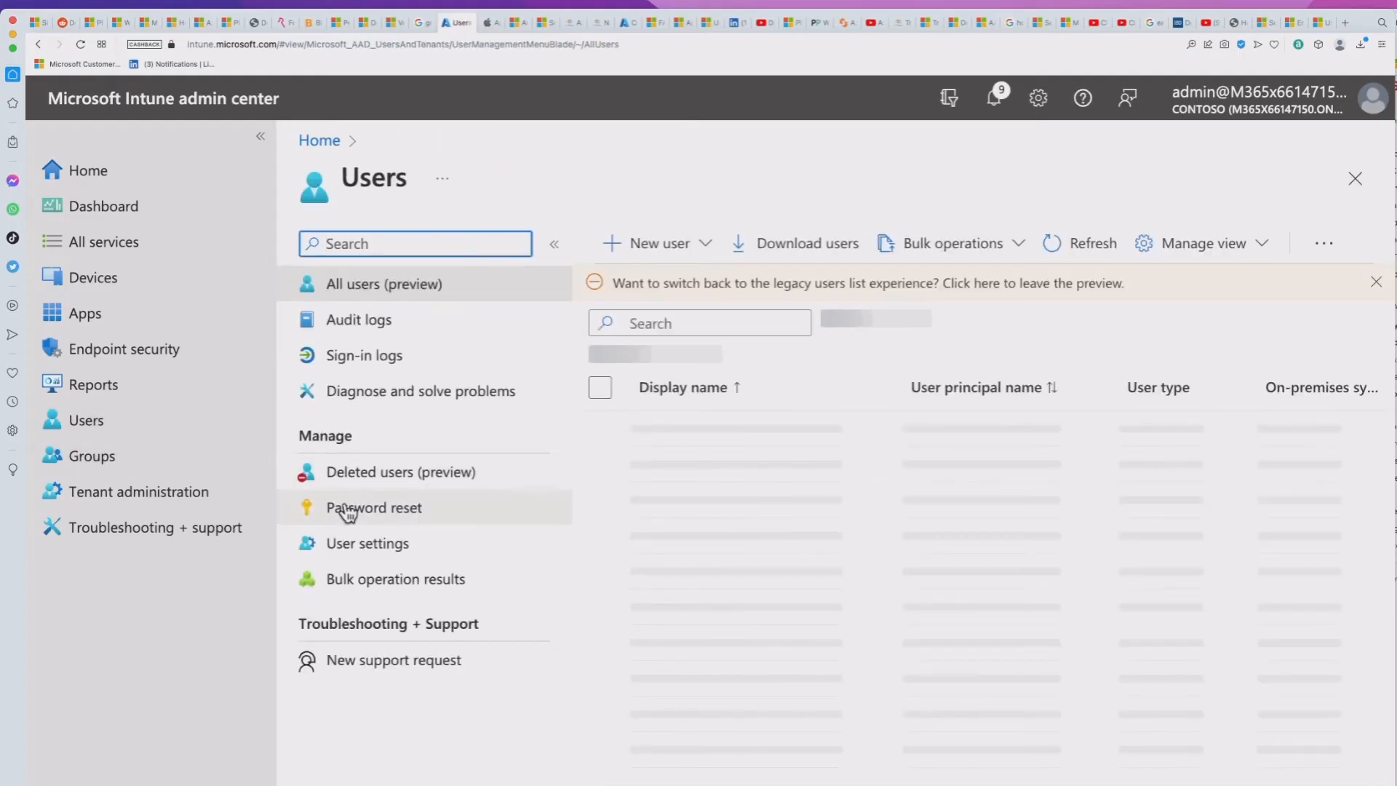
{"action": "scroll", "coordinate": [640, 604], "scroll_direction": "down", "scroll_amount": 3}
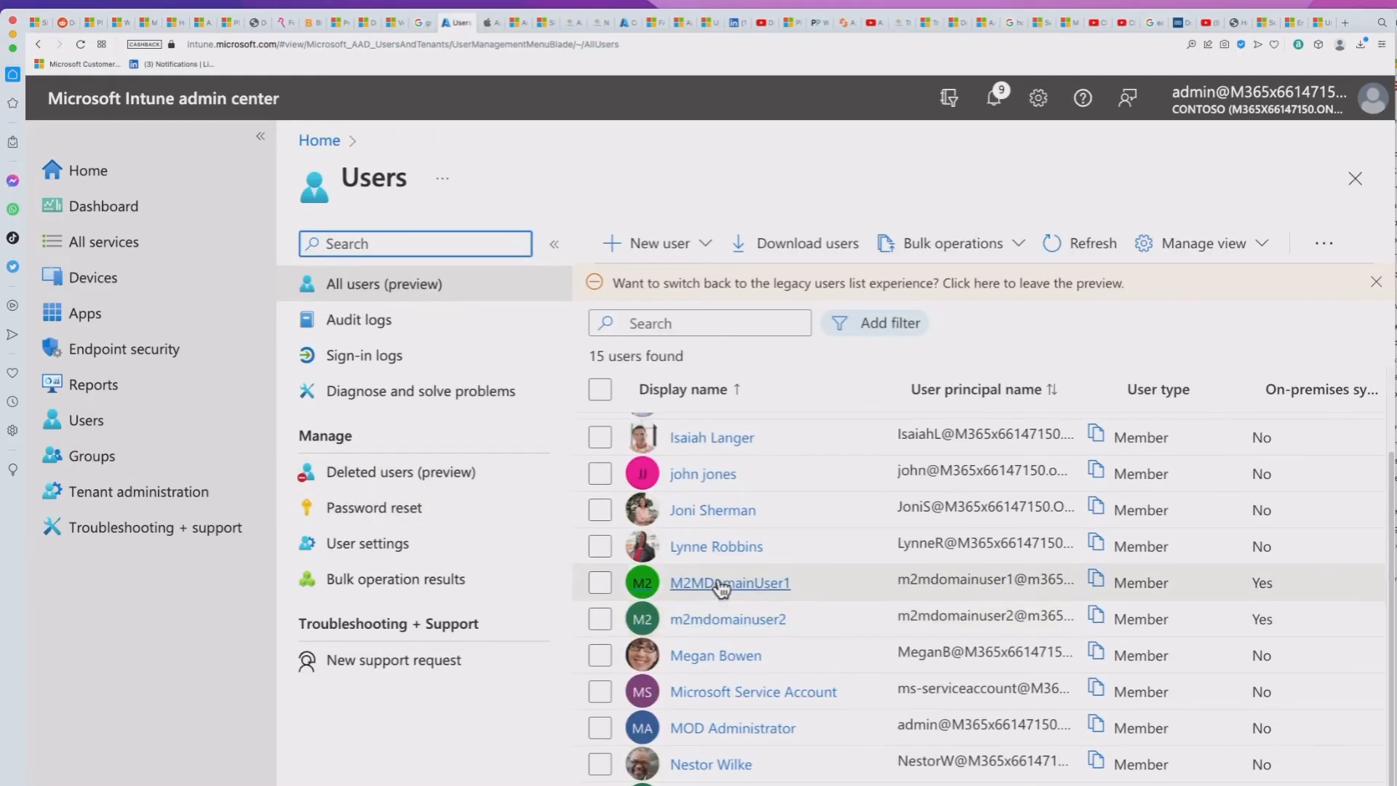
{"action": "left_click", "coordinate": [716, 657]}
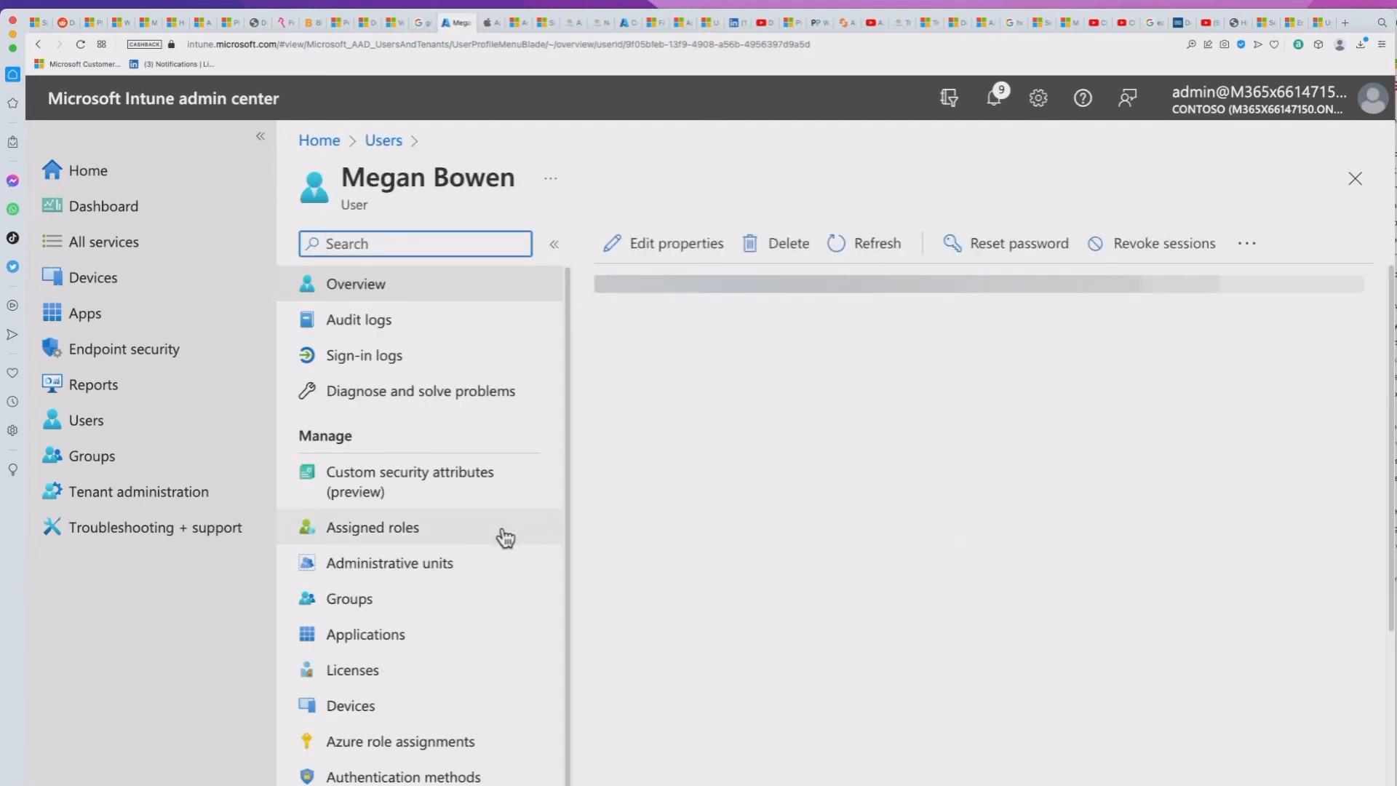
{"action": "left_click", "coordinate": [374, 670]}
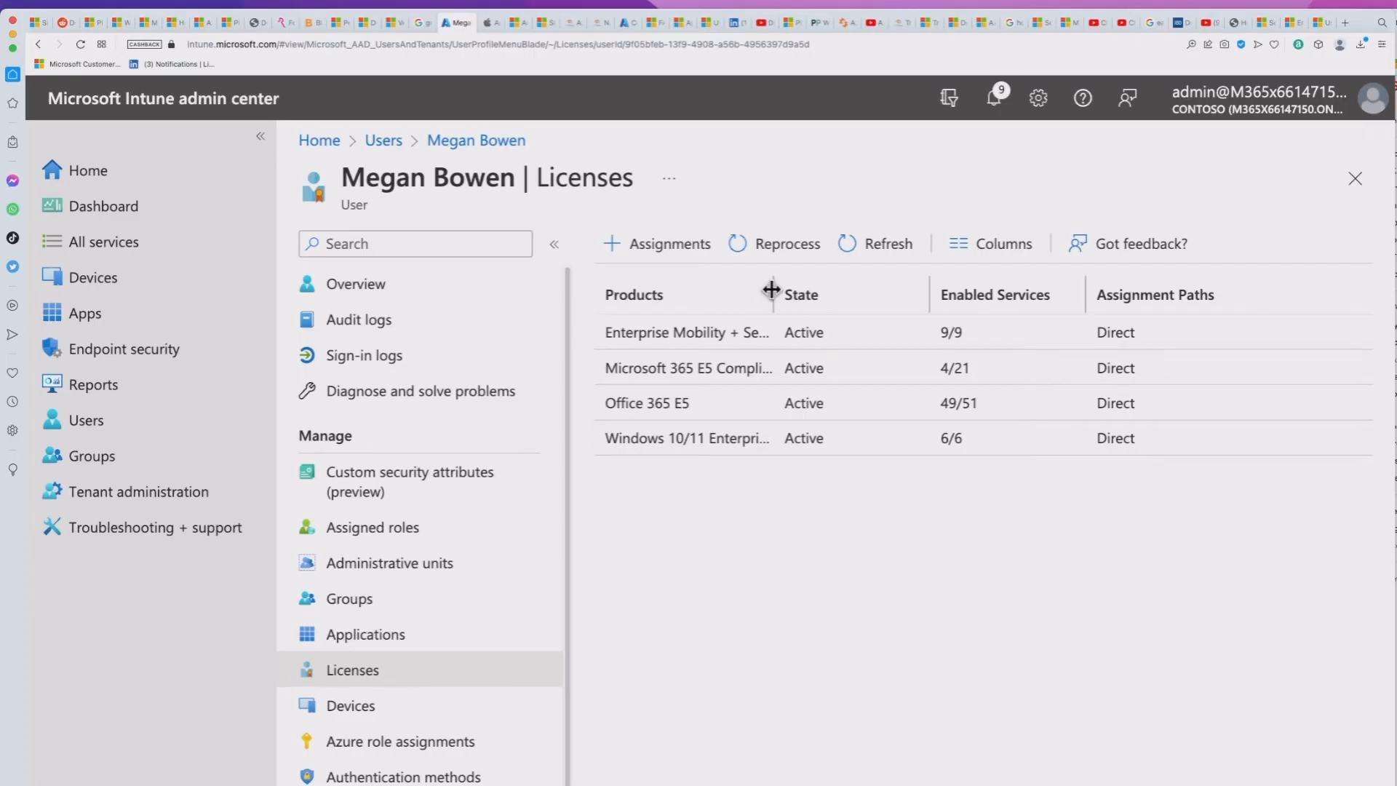
{"action": "left_click_drag", "start_coordinate": [773, 294], "coordinate": [863, 294]}
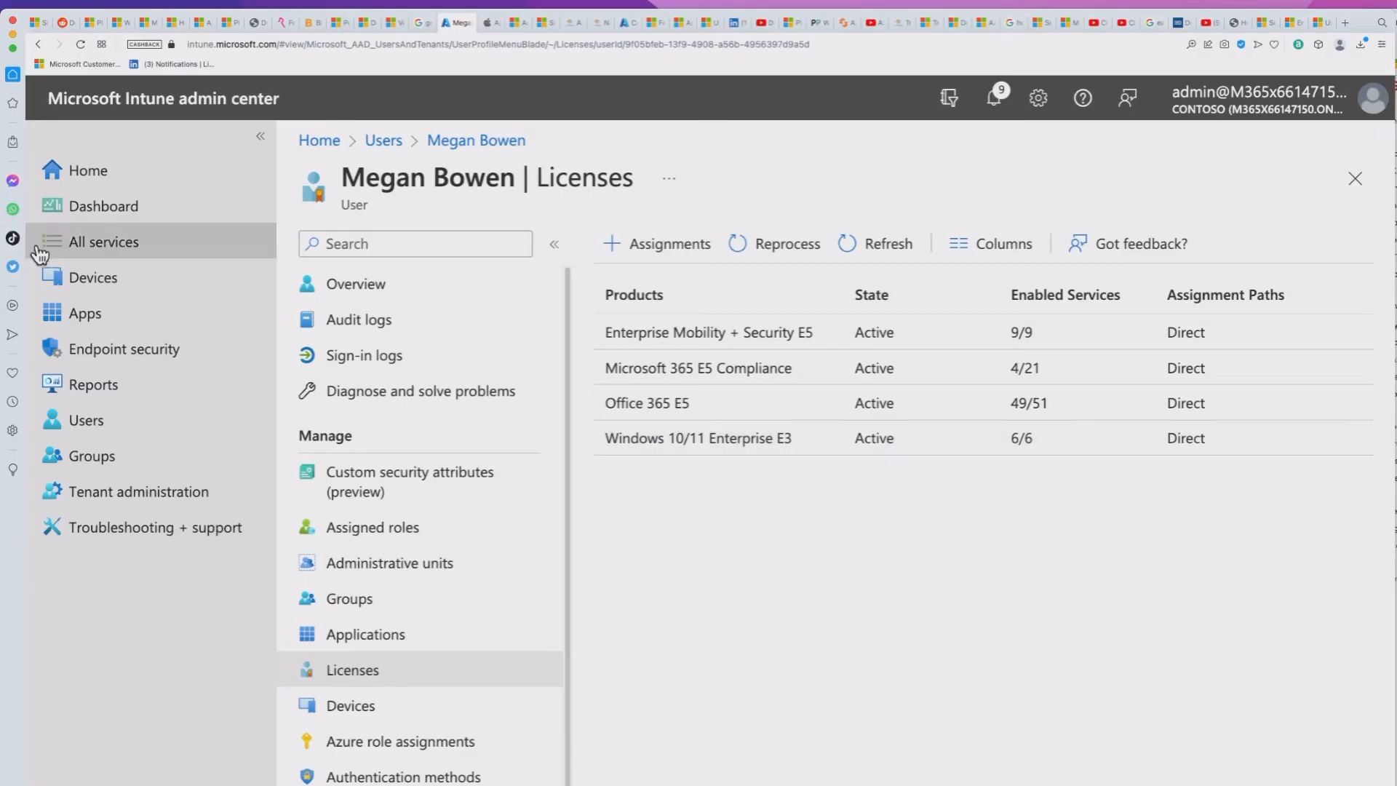
- Examine the platform settings of the default All Users restriction under Enrollment device platform restrictions, opening them for editing
{"action": "left_click", "coordinate": [93, 277]}
{"action": "scroll", "coordinate": [477, 498], "scroll_direction": "down", "scroll_amount": 5}
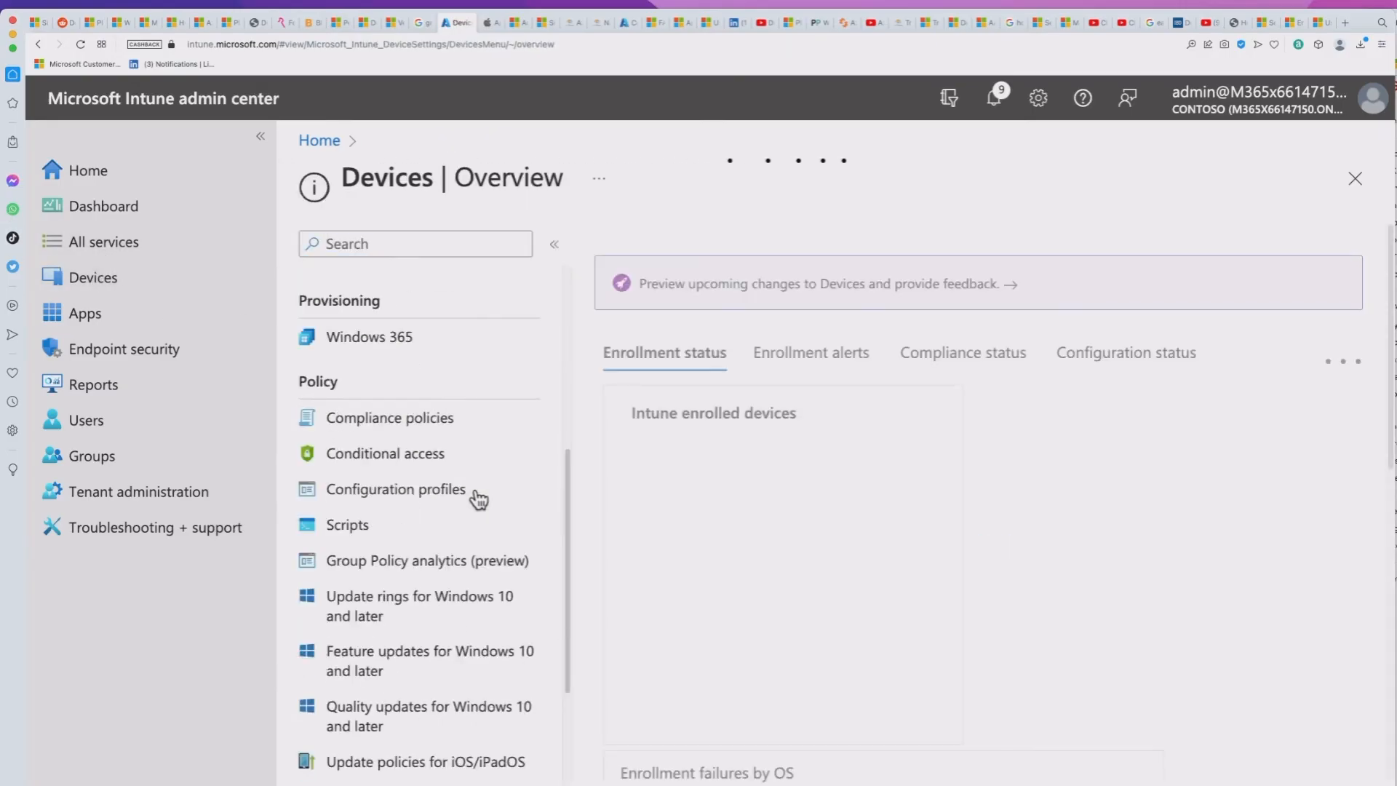
{"action": "scroll", "coordinate": [477, 499], "scroll_direction": "down", "scroll_amount": 5}
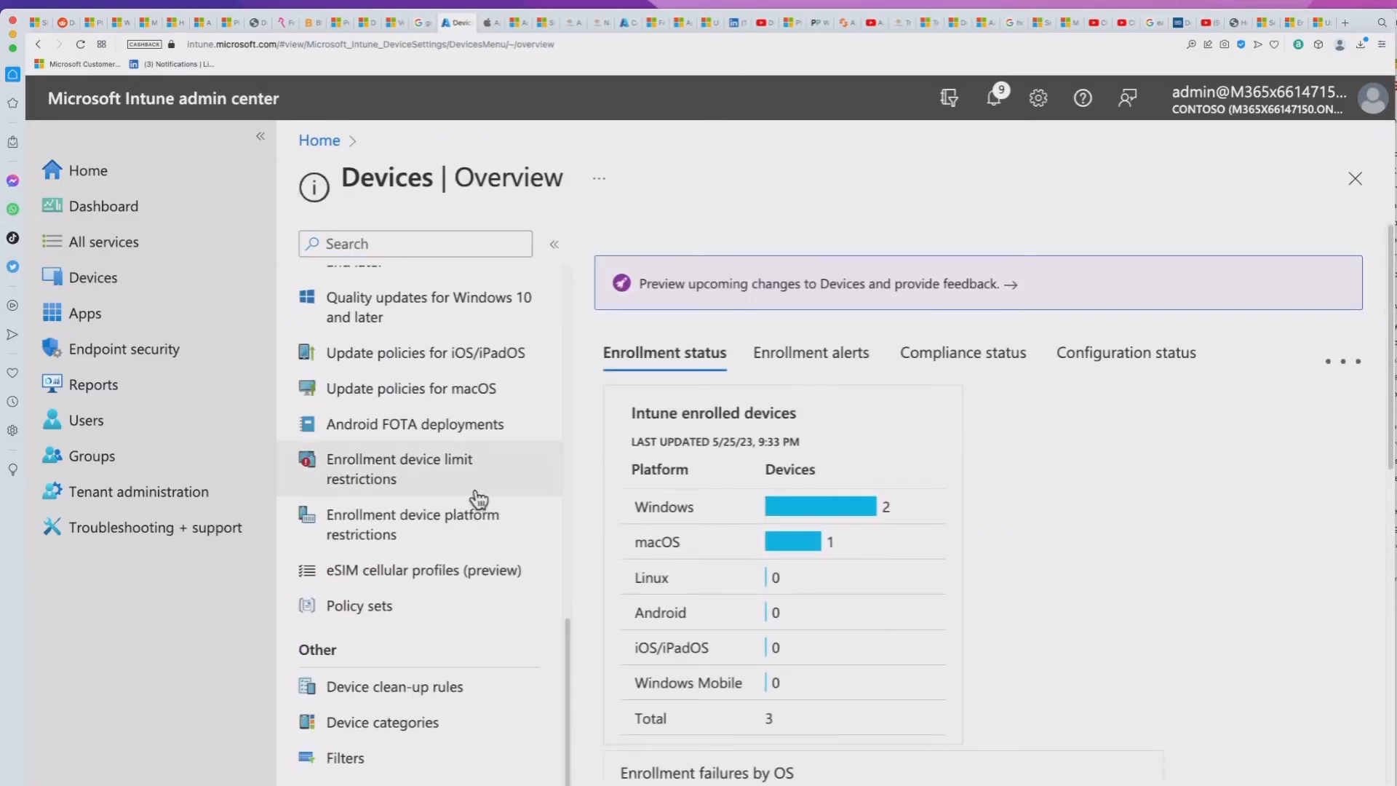
{"action": "left_click", "coordinate": [384, 536]}
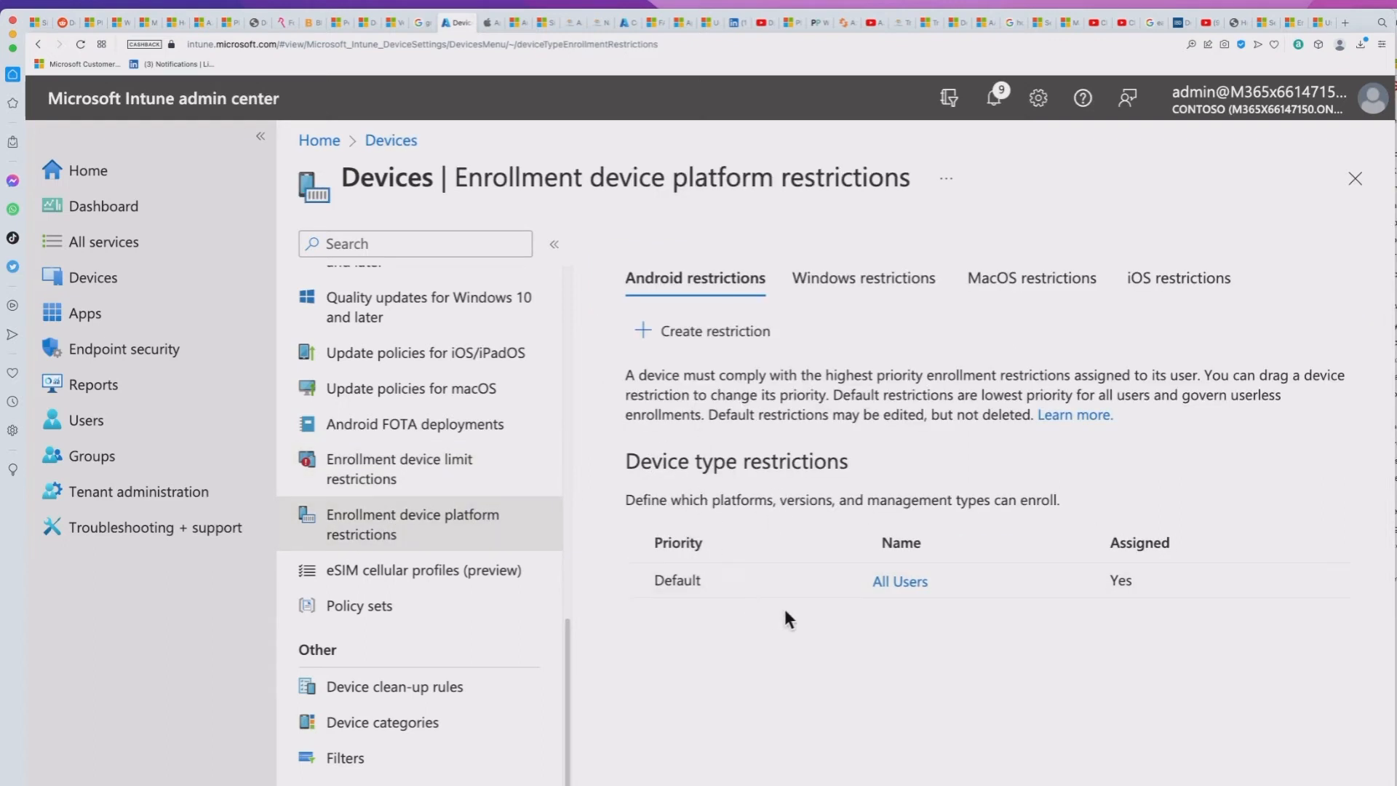
{"action": "left_click", "coordinate": [902, 582]}
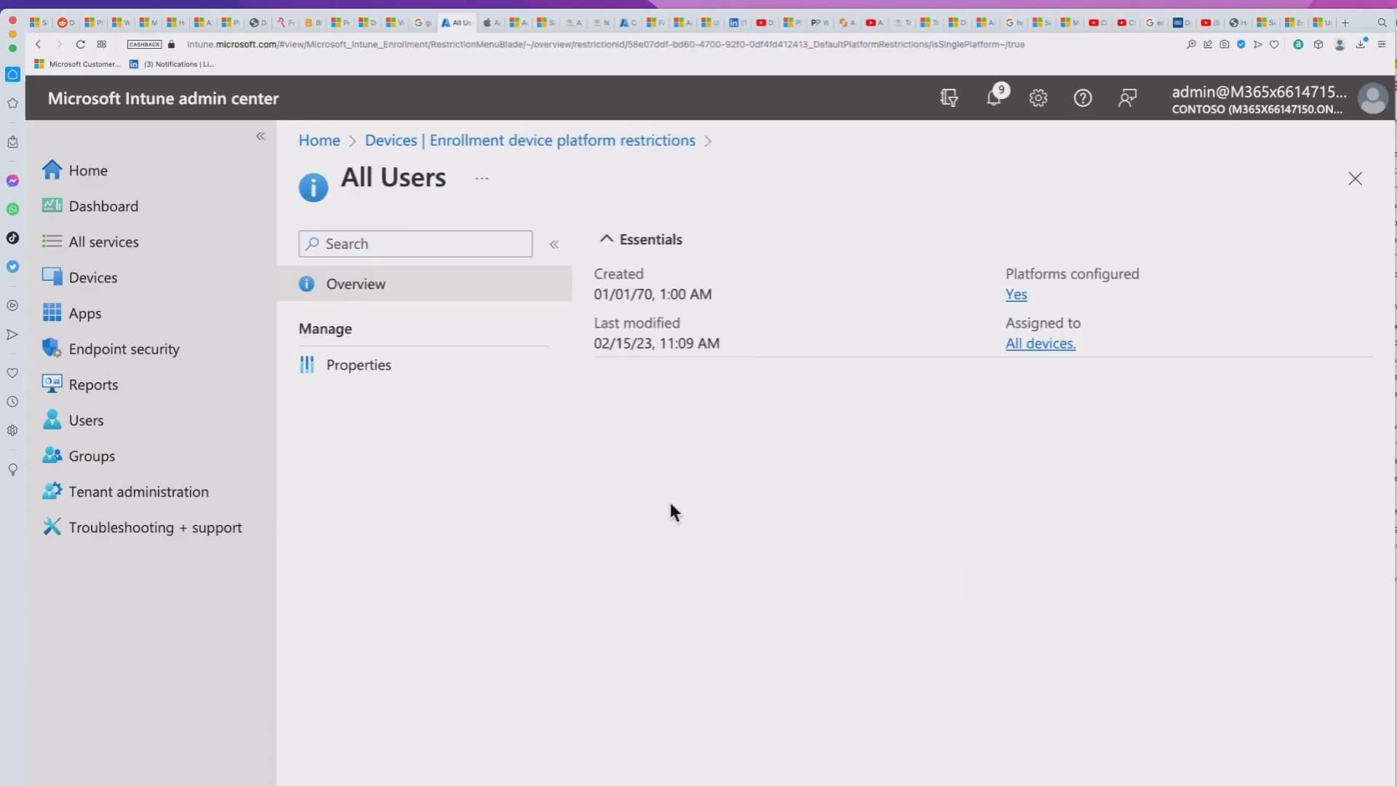
{"action": "left_click", "coordinate": [324, 364]}
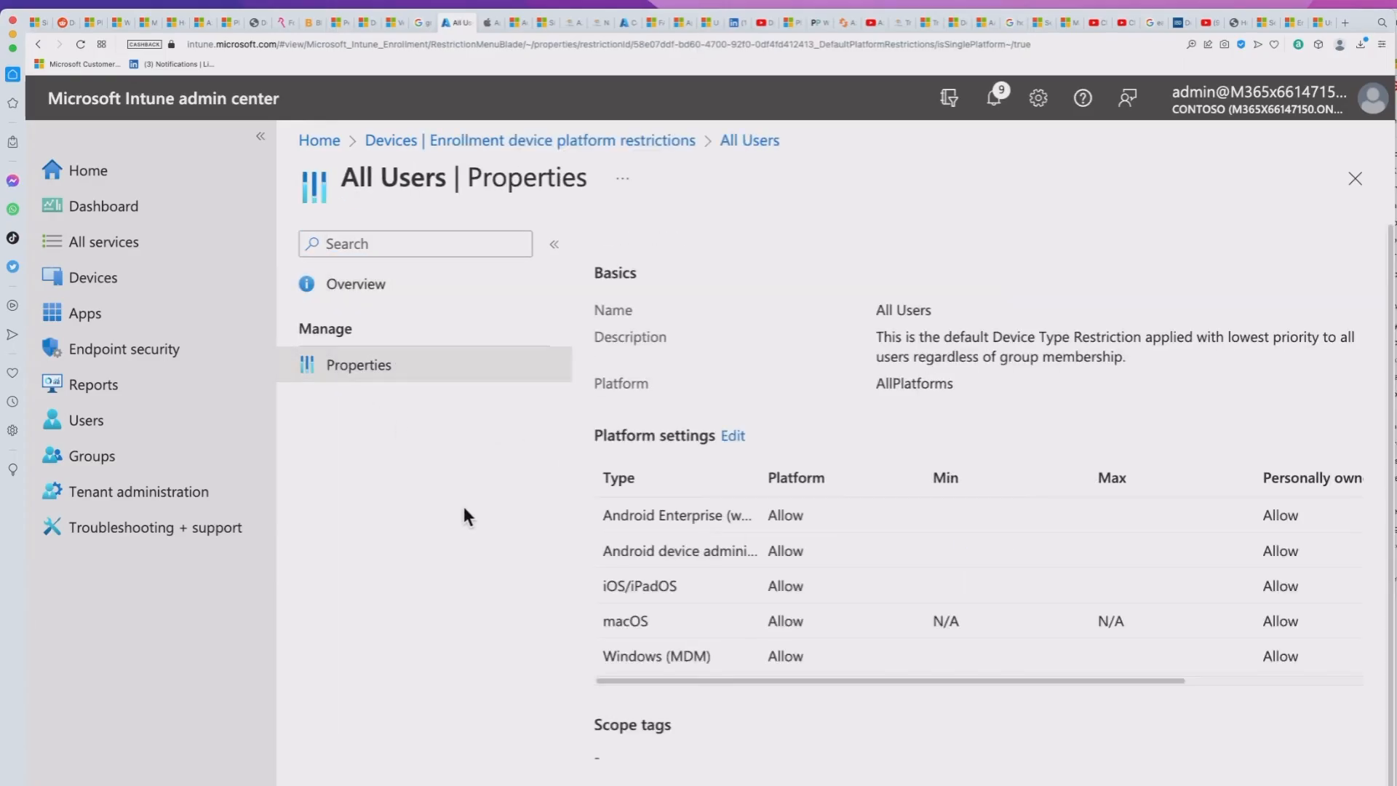
{"action": "left_click", "coordinate": [732, 435]}
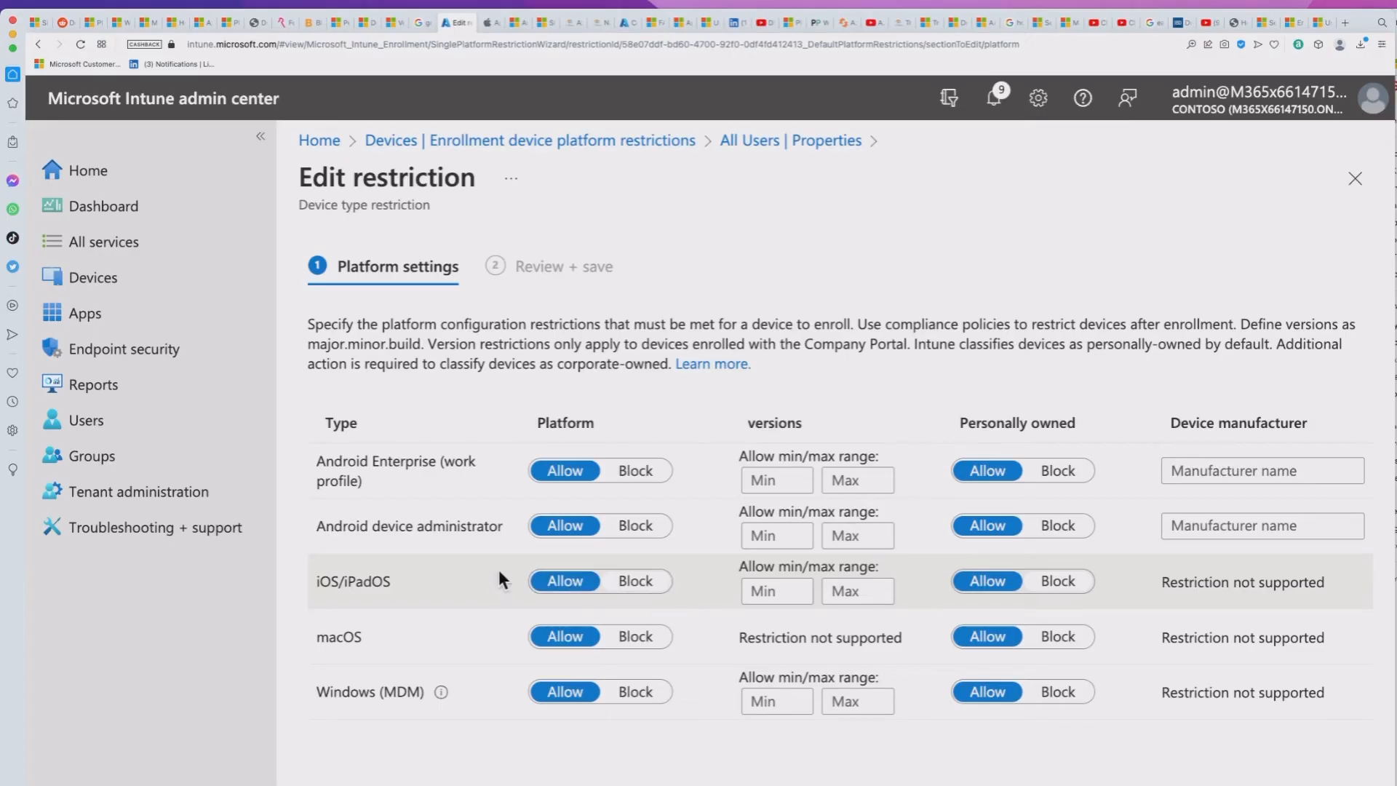
- Open the iOS/iPadOS enrollment page to view its prerequisites and bulk enrollment methods
{"action": "left_click", "coordinate": [110, 285]}
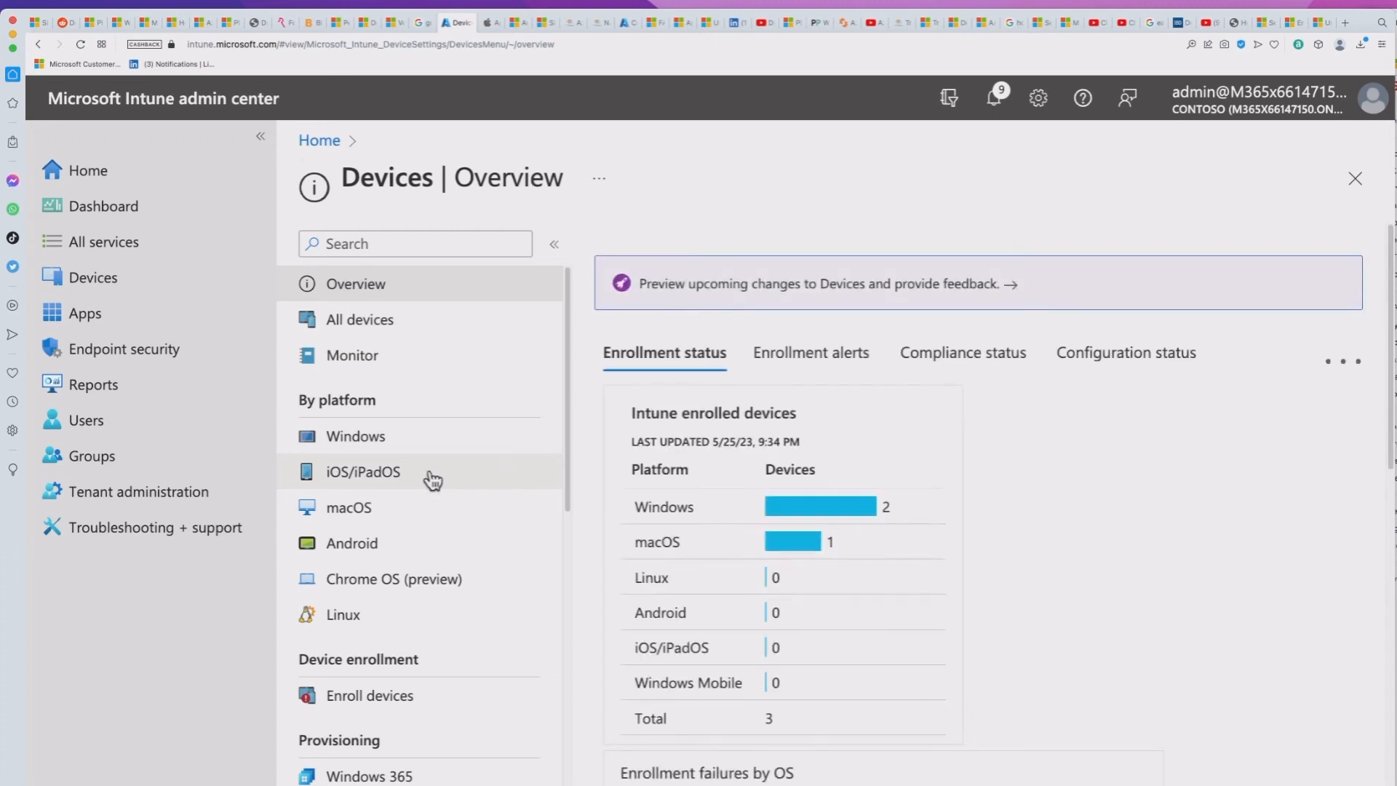
{"action": "left_click", "coordinate": [430, 478]}
{"action": "left_click", "coordinate": [456, 325]}
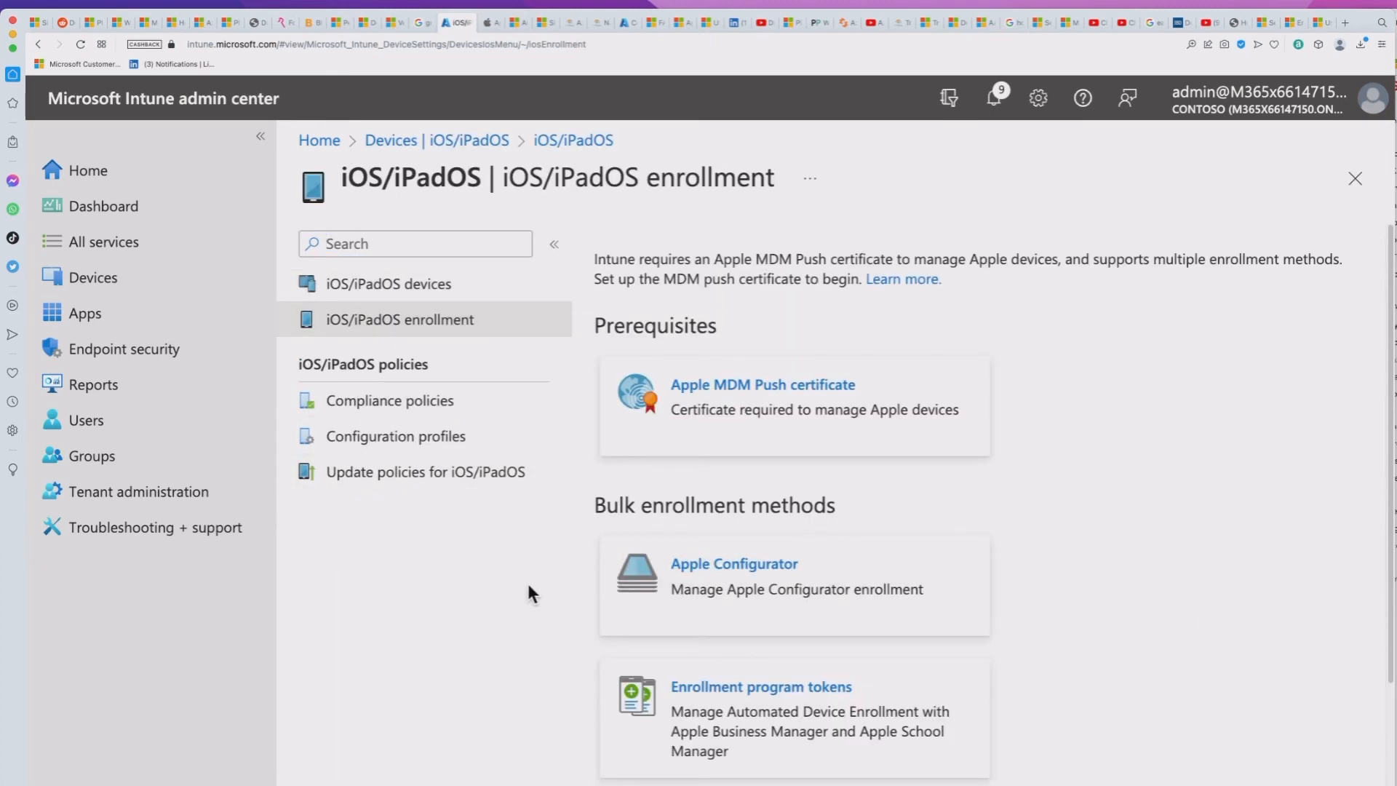
- Open the enrollment program tokens from the macOS enrollment page
{"action": "left_click", "coordinate": [437, 141]}
{"action": "left_click", "coordinate": [356, 511]}
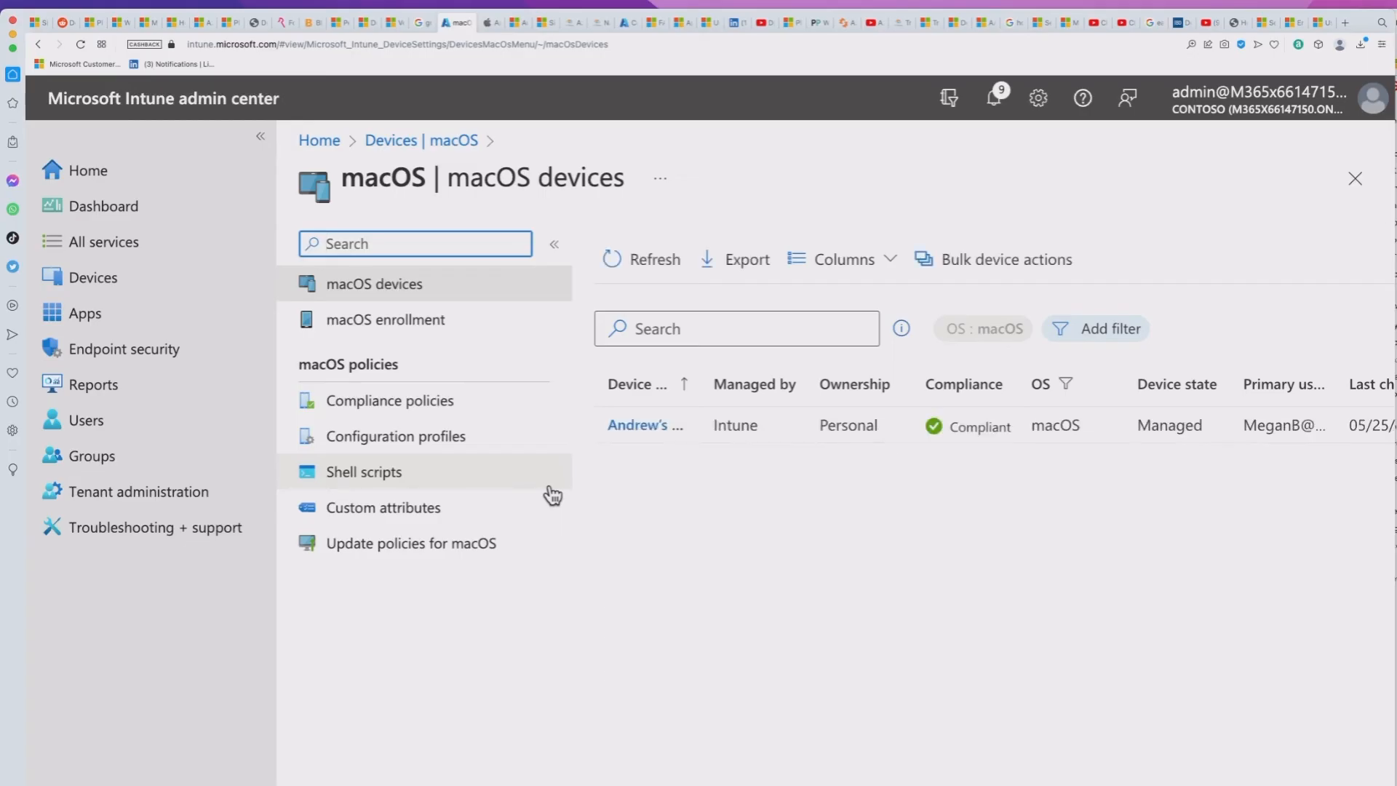
{"action": "left_click", "coordinate": [420, 332]}
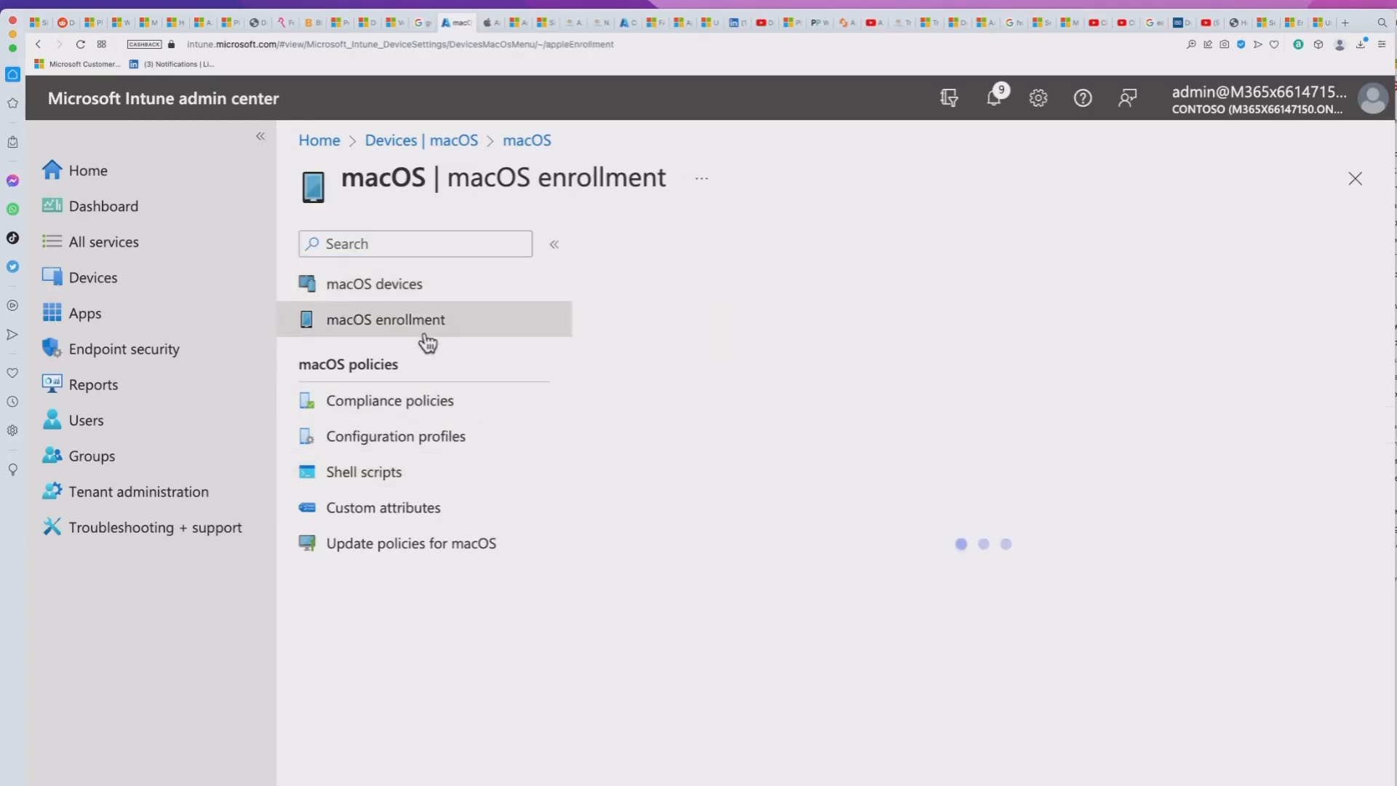
{"action": "left_click", "coordinate": [650, 705]}
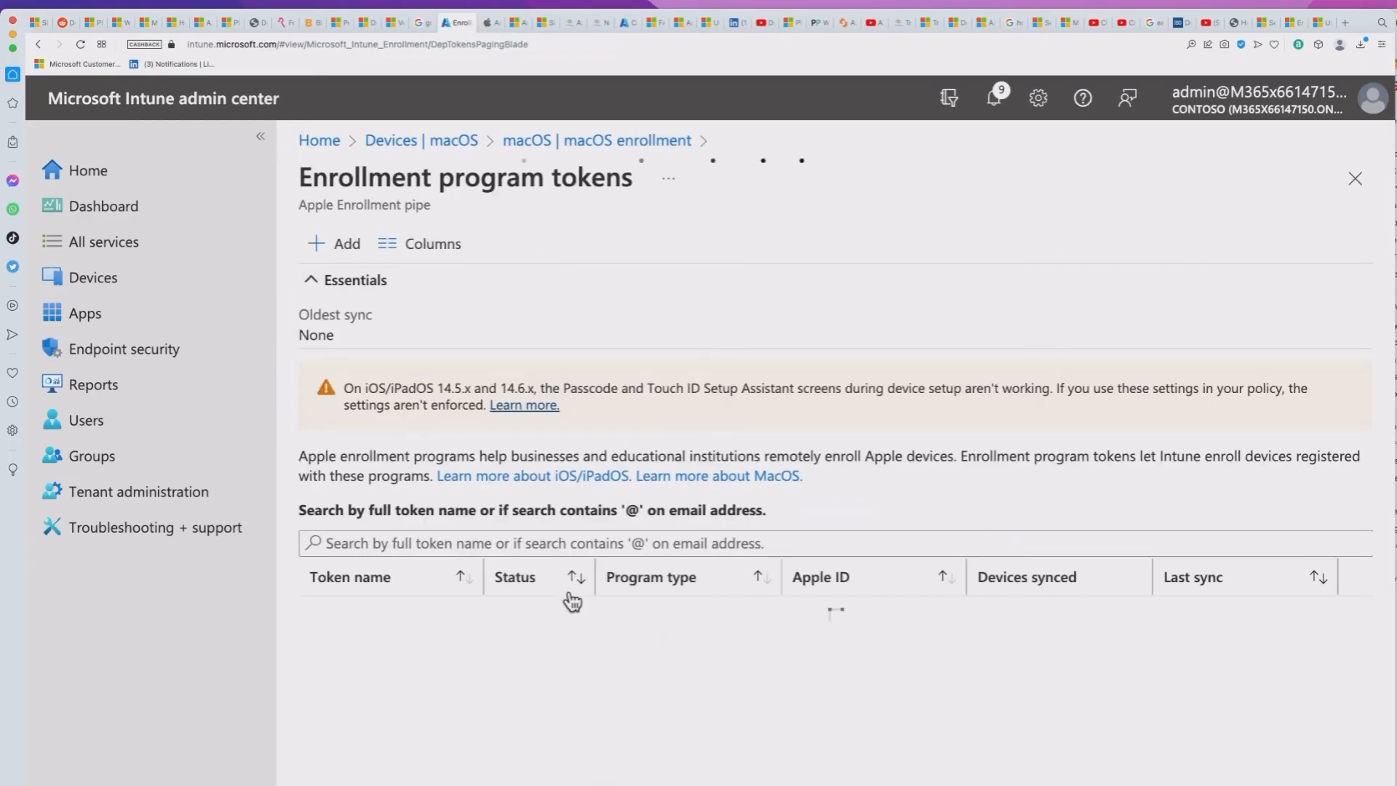
- Start a new macOS enrollment profile named "macos profile" under the MDM server token and proceed to its management settings
{"action": "left_click", "coordinate": [452, 615]}
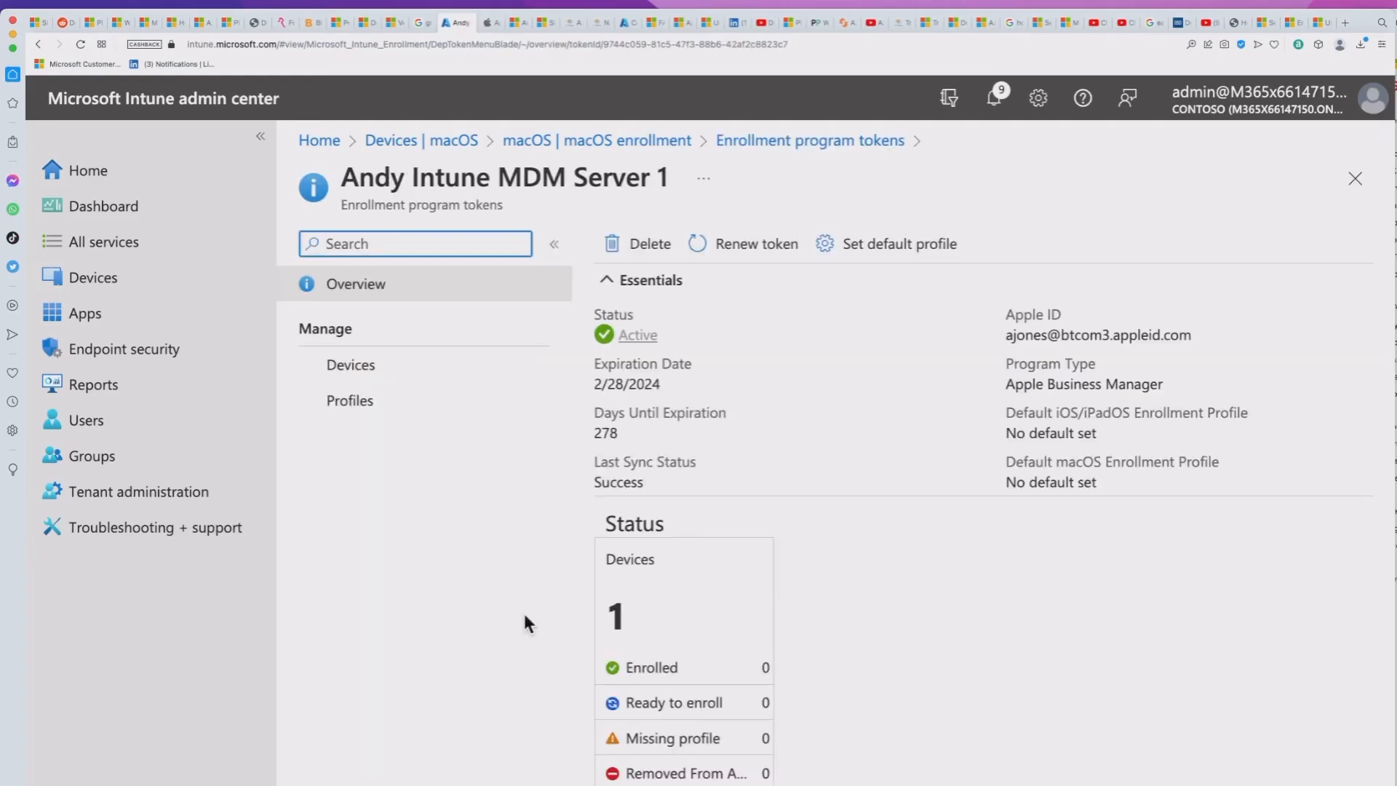
{"action": "left_click", "coordinate": [362, 408]}
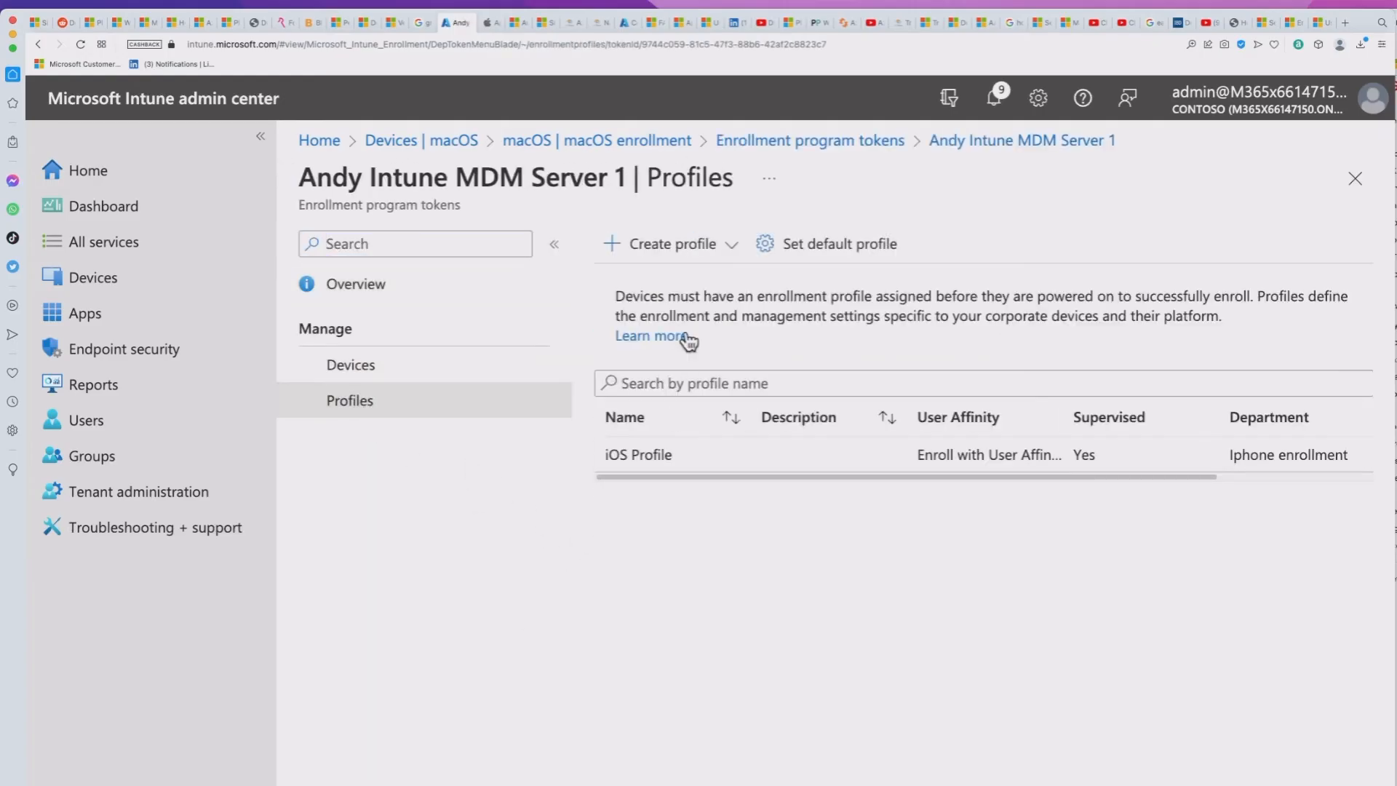
{"action": "left_click", "coordinate": [681, 252]}
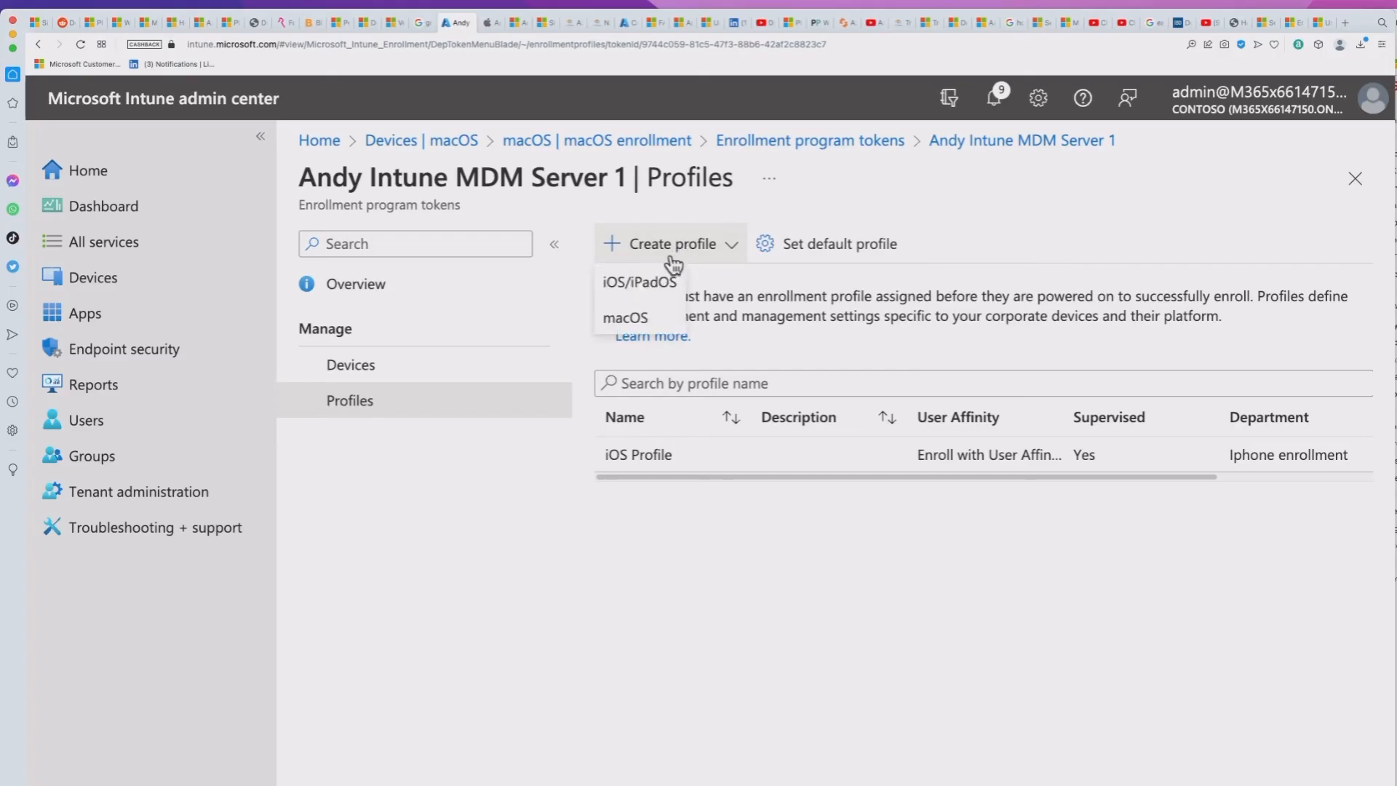
{"action": "left_click", "coordinate": [634, 323]}
{"action": "left_click", "coordinate": [689, 311]}
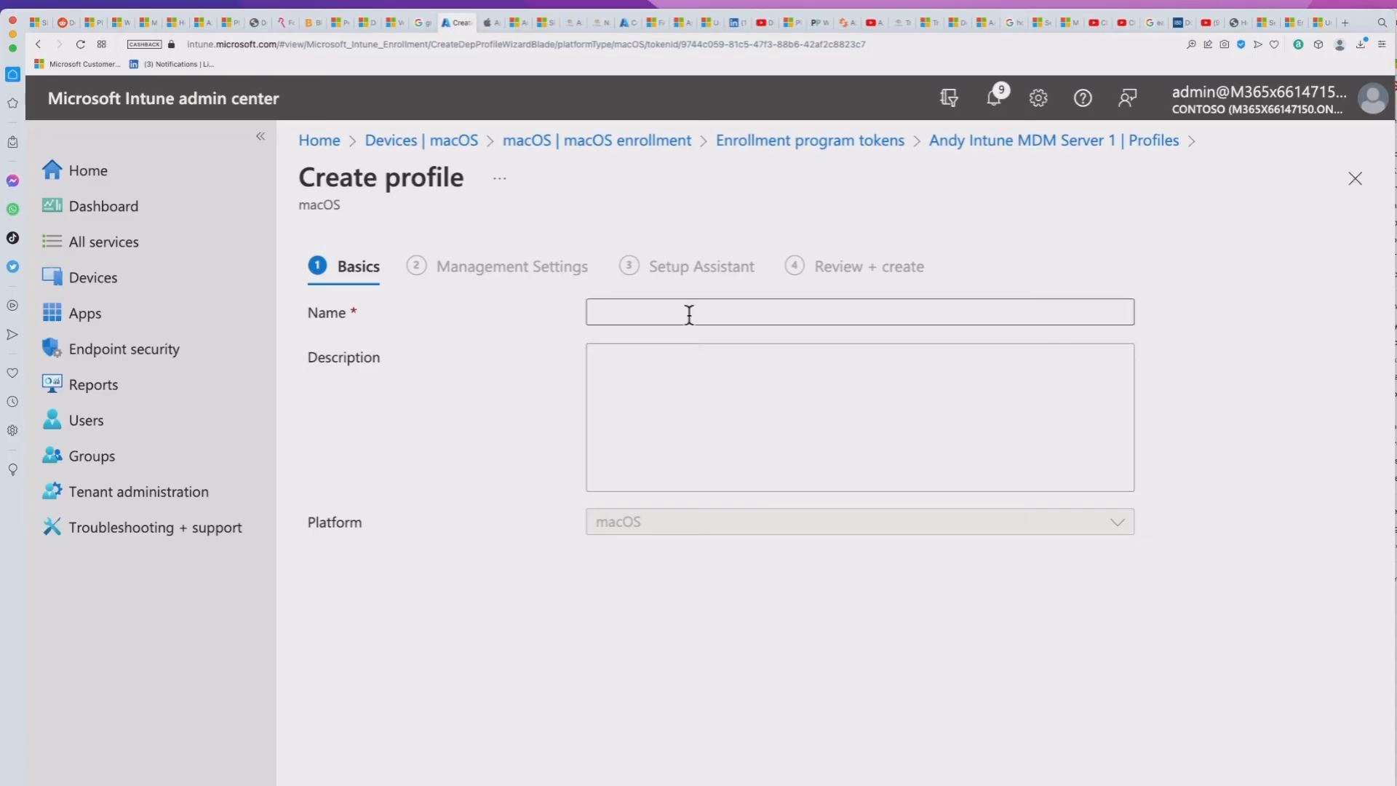
{"action": "type", "text": "mac"}
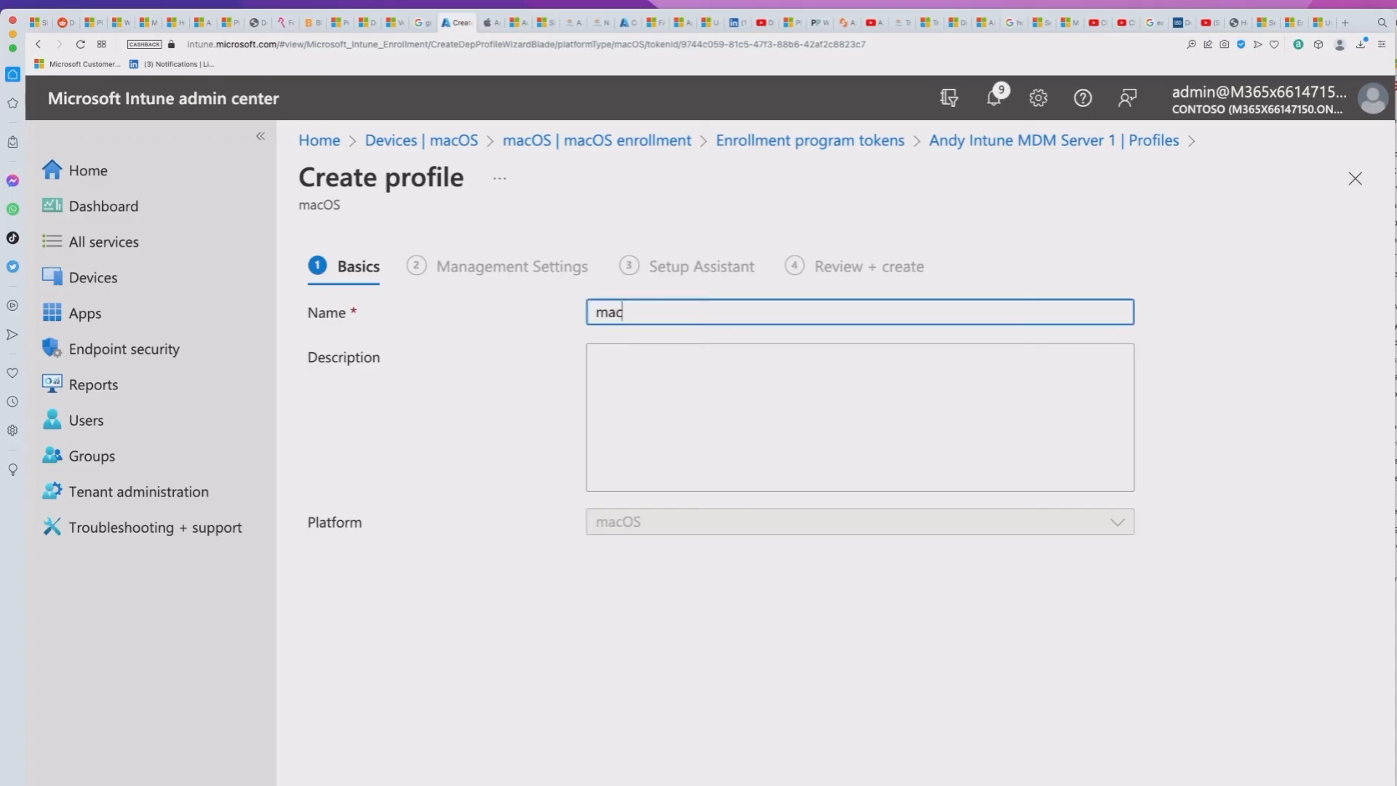
{"action": "type", "text": "os profile"}
{"action": "left_click", "coordinate": [477, 784]}
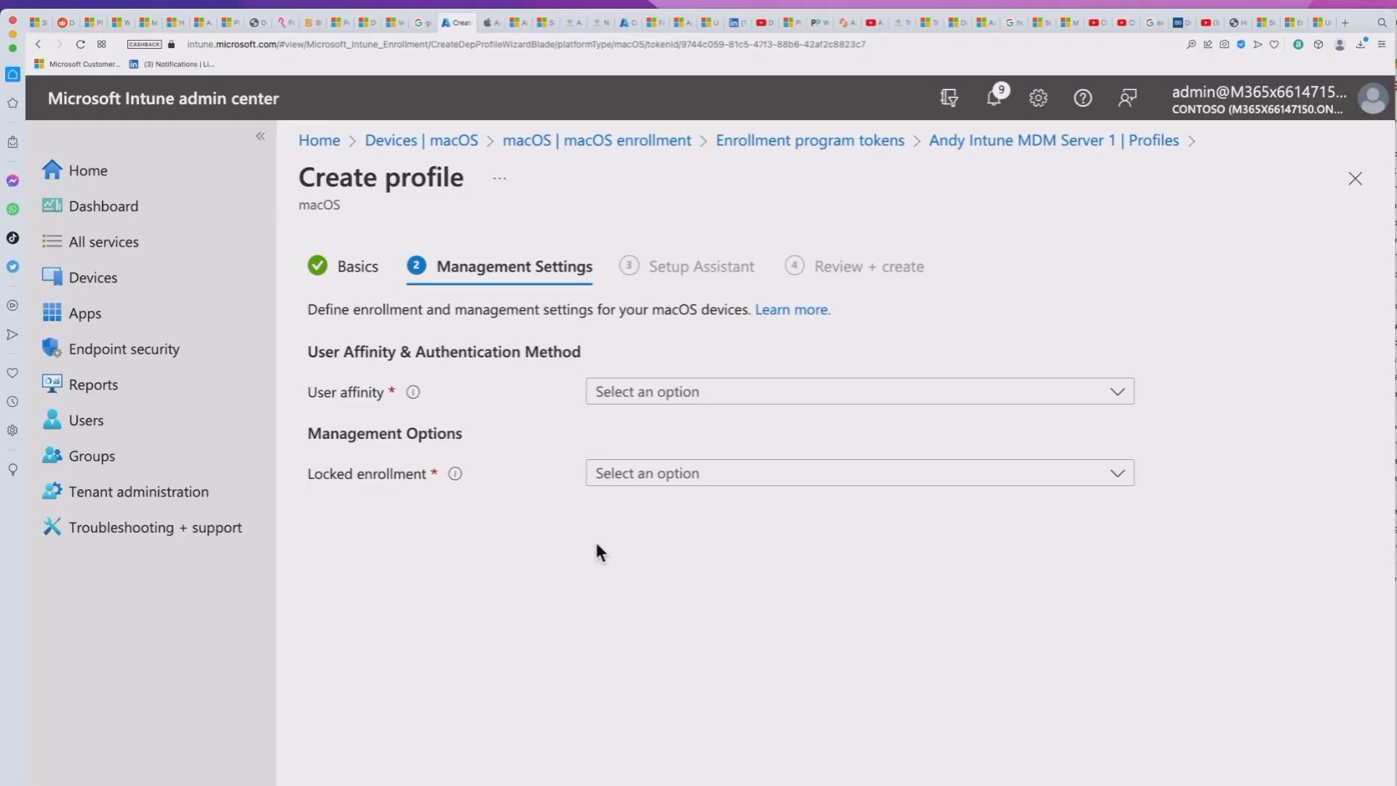
- Examine the available options for user affinity and locked enrollment in the macOS profile's management settings
{"action": "left_click", "coordinate": [702, 394]}
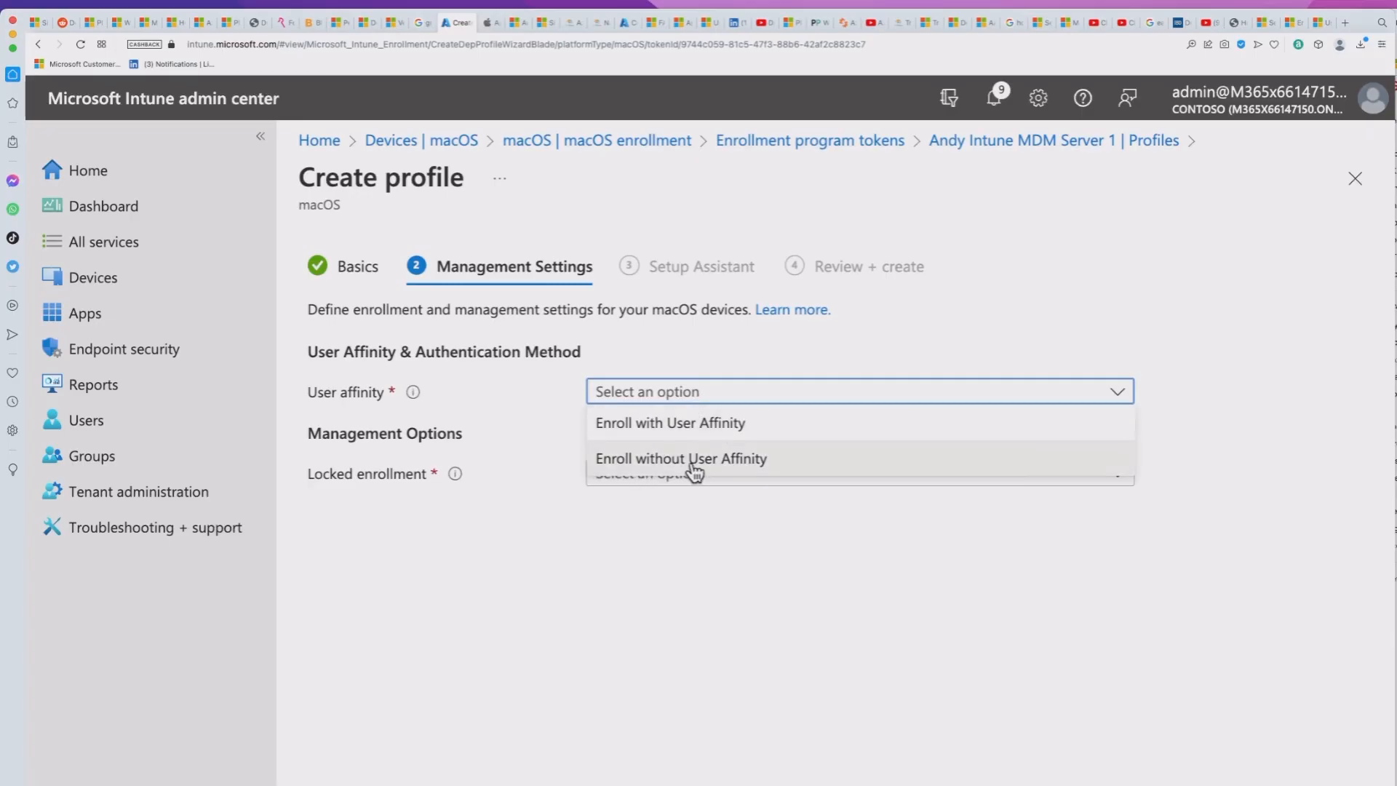
{"action": "left_click", "coordinate": [523, 424]}
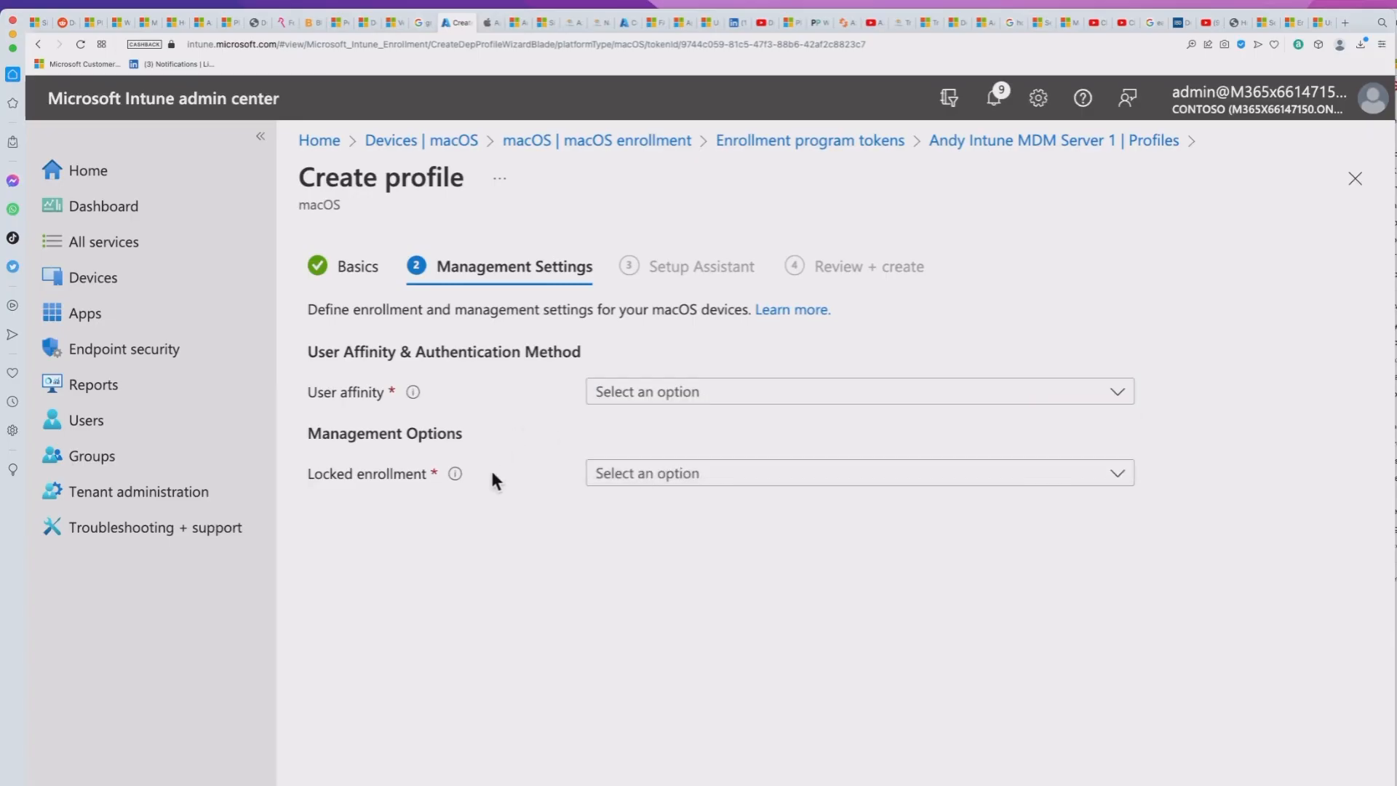
{"action": "left_click", "coordinate": [650, 483]}
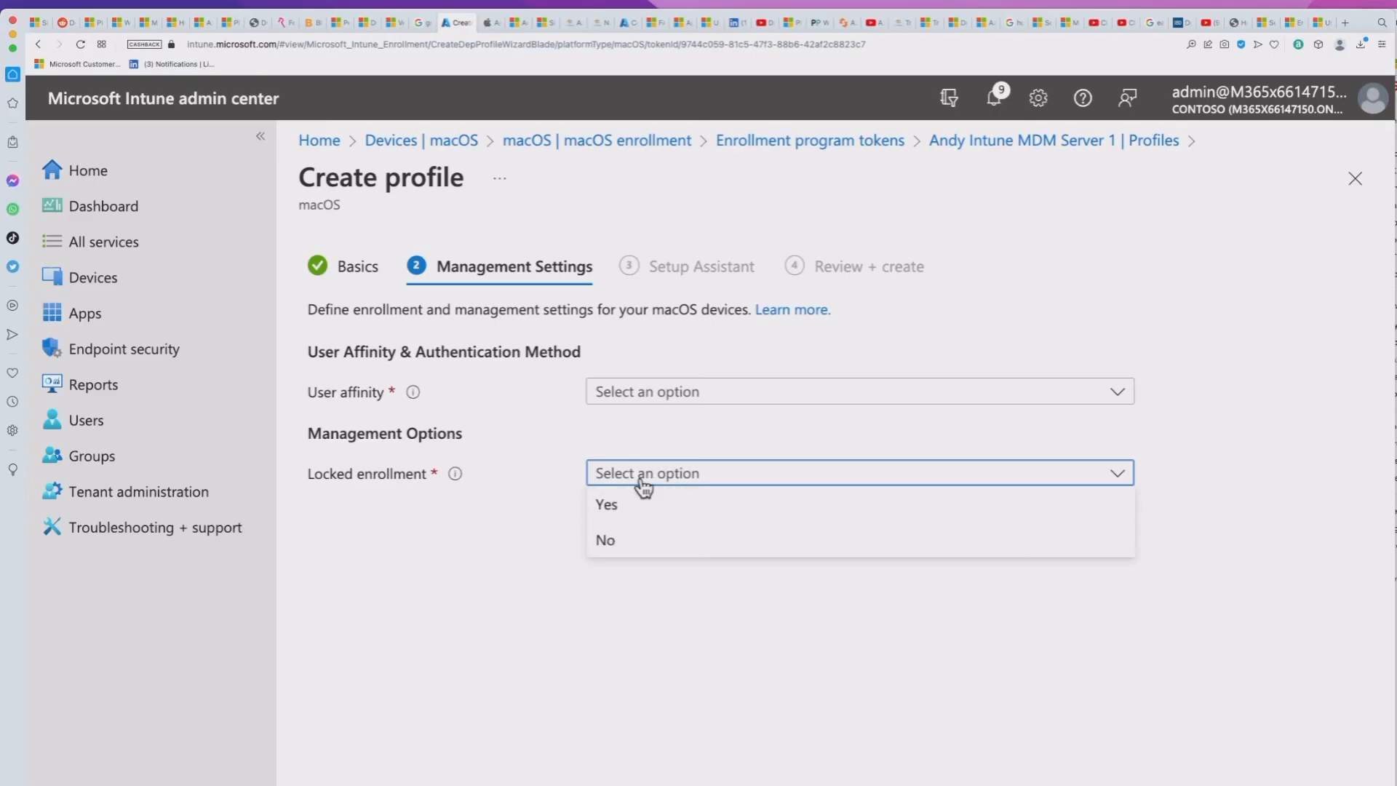
{"action": "left_click", "coordinate": [591, 435]}
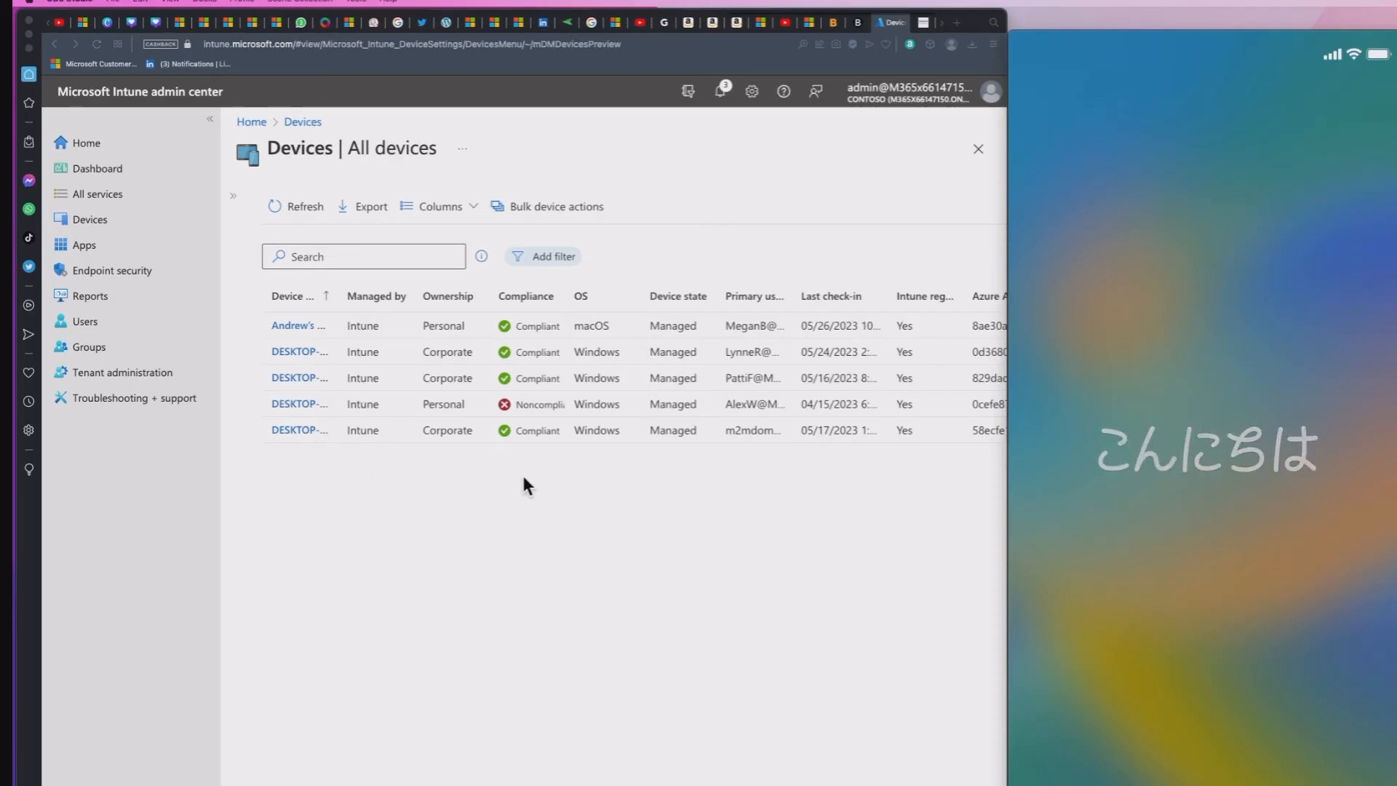
- Refresh the list of all devices and examine the iPhone's ownership, primary user and Azure AD registration columns
{"action": "mouse_move", "coordinate": [1257, 355]}
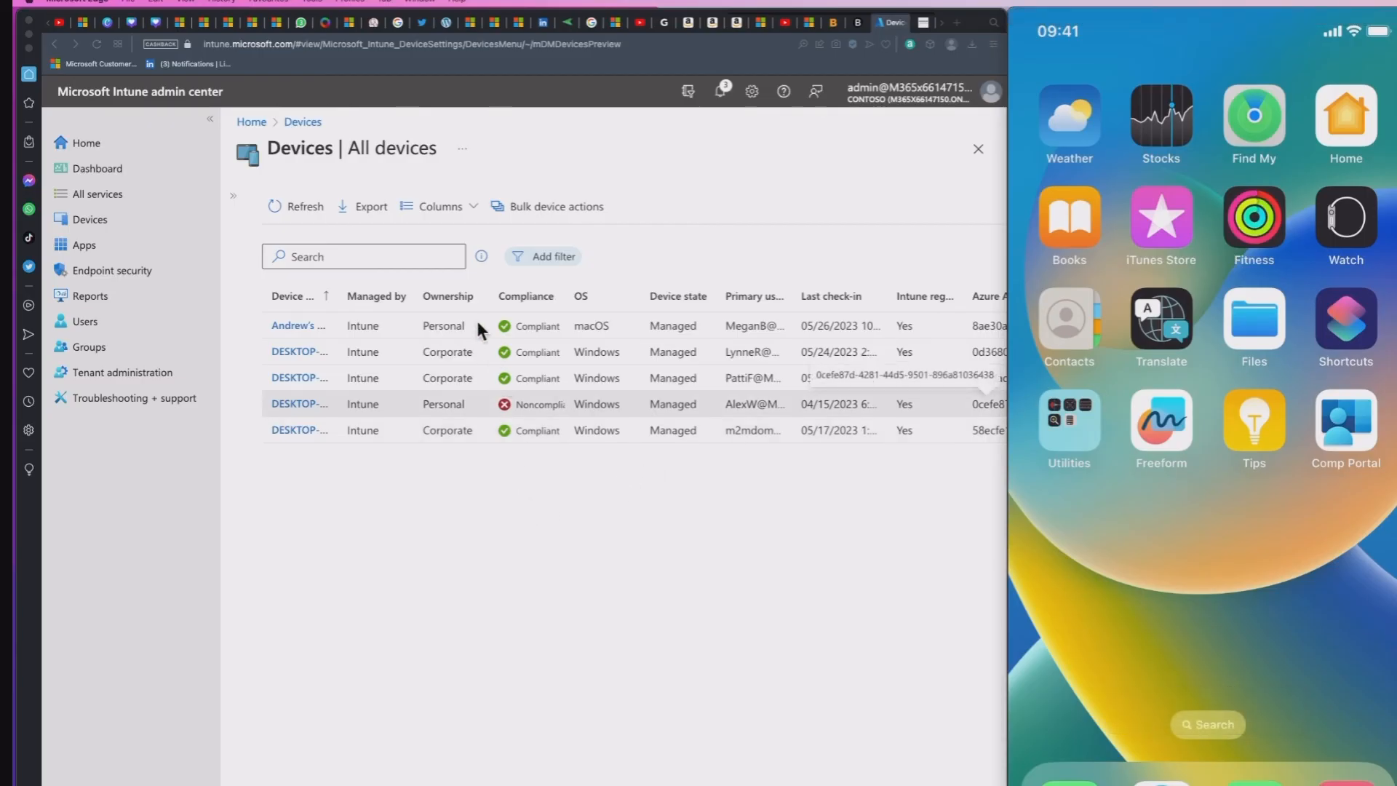
{"action": "left_click", "coordinate": [303, 205]}
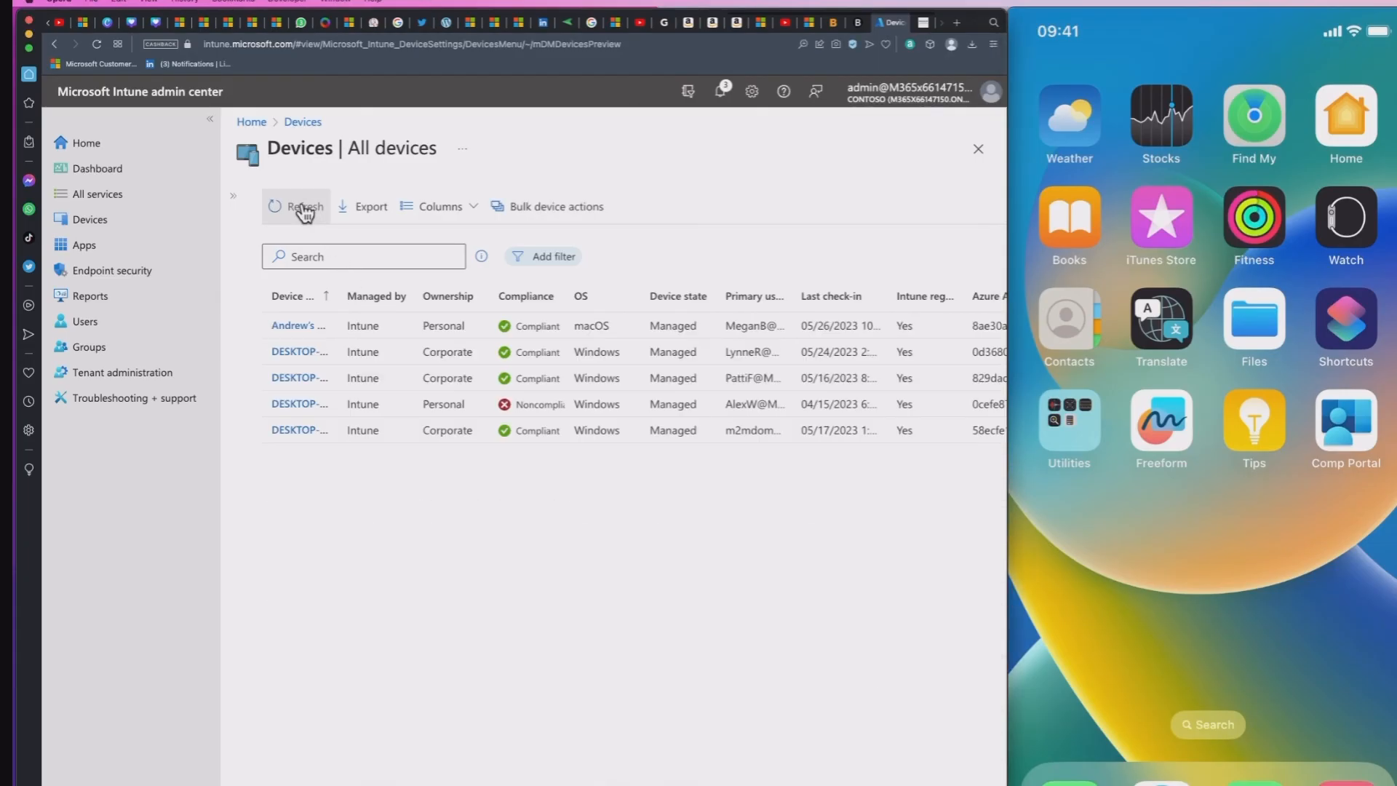
{"action": "left_click", "coordinate": [303, 205]}
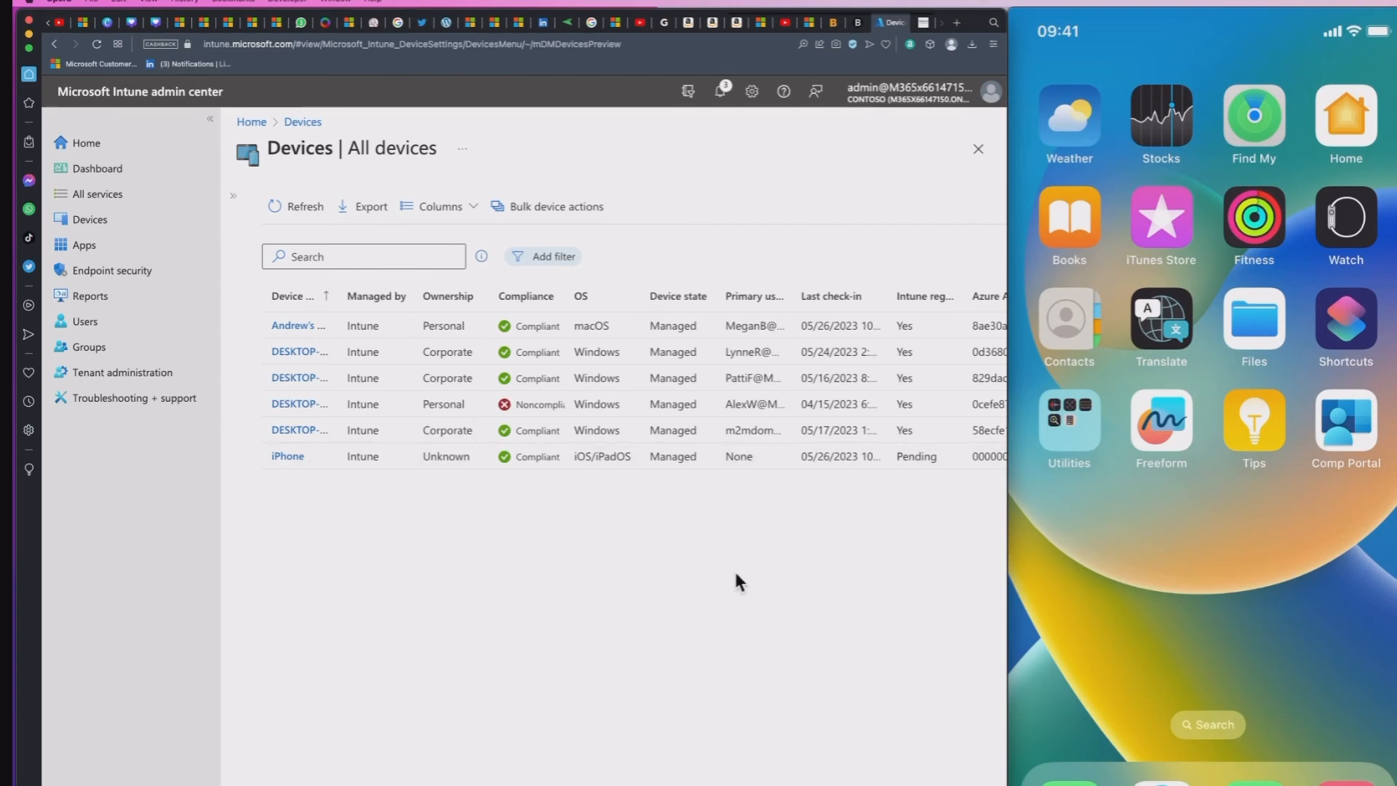
{"action": "scroll", "coordinate": [801, 458], "scroll_direction": "right", "scroll_amount": 3}
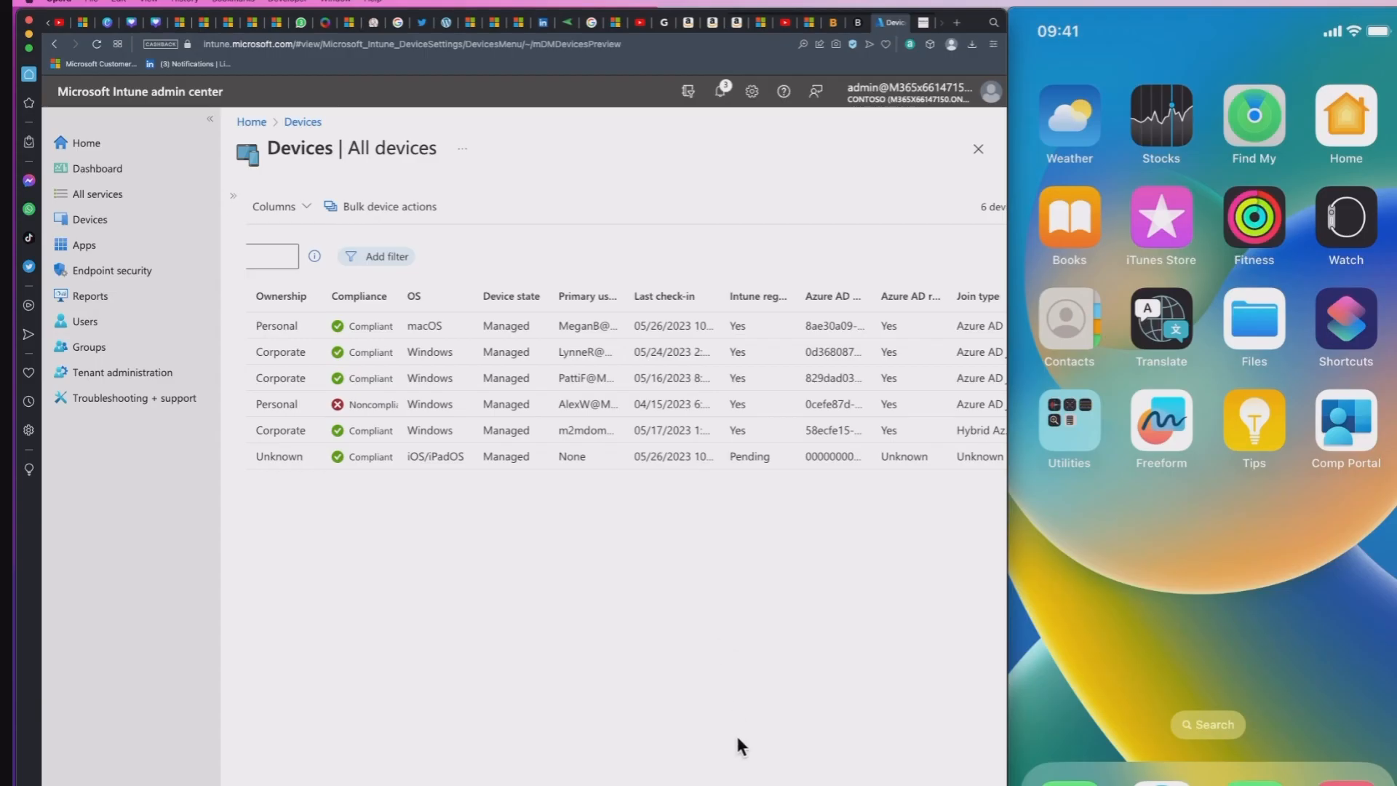
{"action": "scroll", "coordinate": [626, 378], "scroll_direction": "left", "scroll_amount": 3}
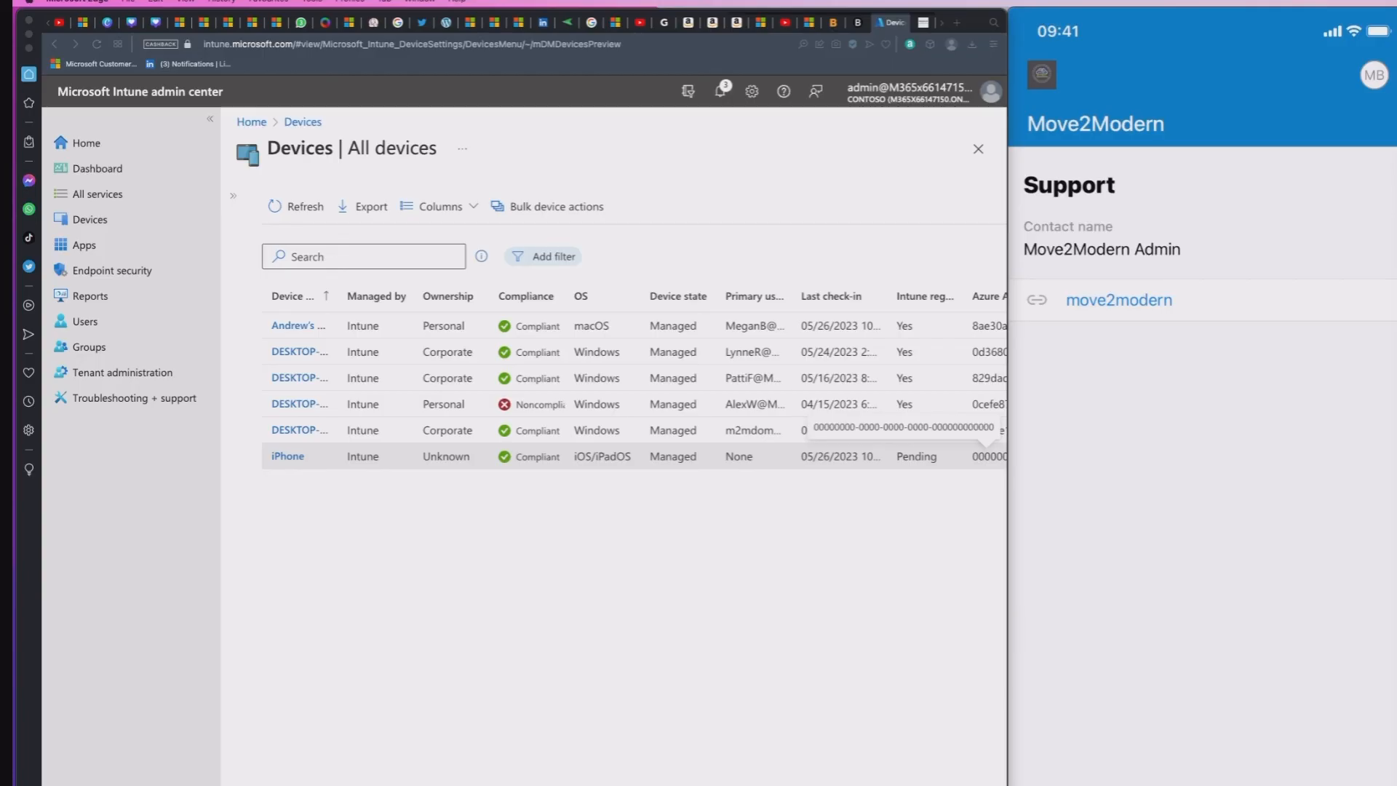
- Refresh the device list again to review the iPhone's updated entry across all columns, and open the iPhone's overview
{"action": "left_click", "coordinate": [1207, 537]}
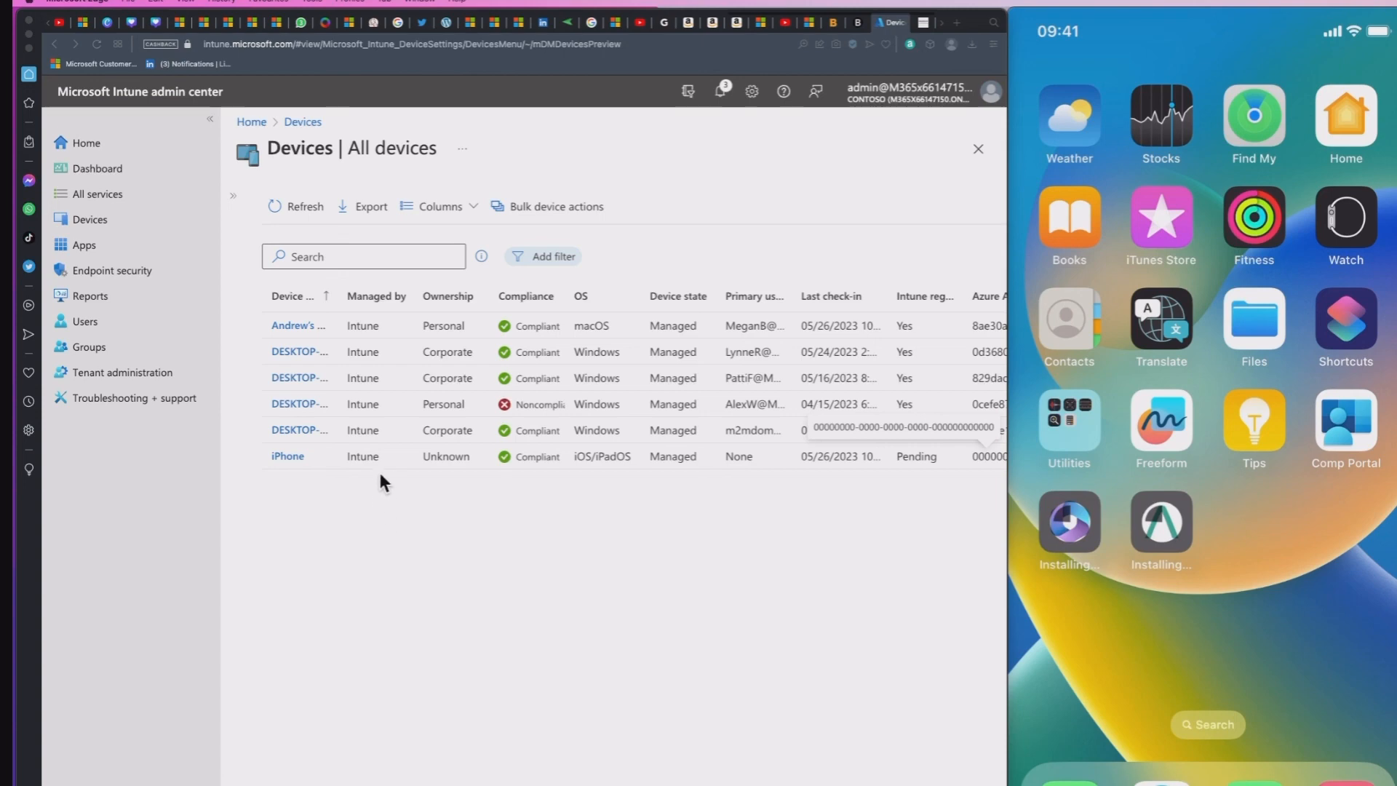
{"action": "left_click", "coordinate": [305, 207]}
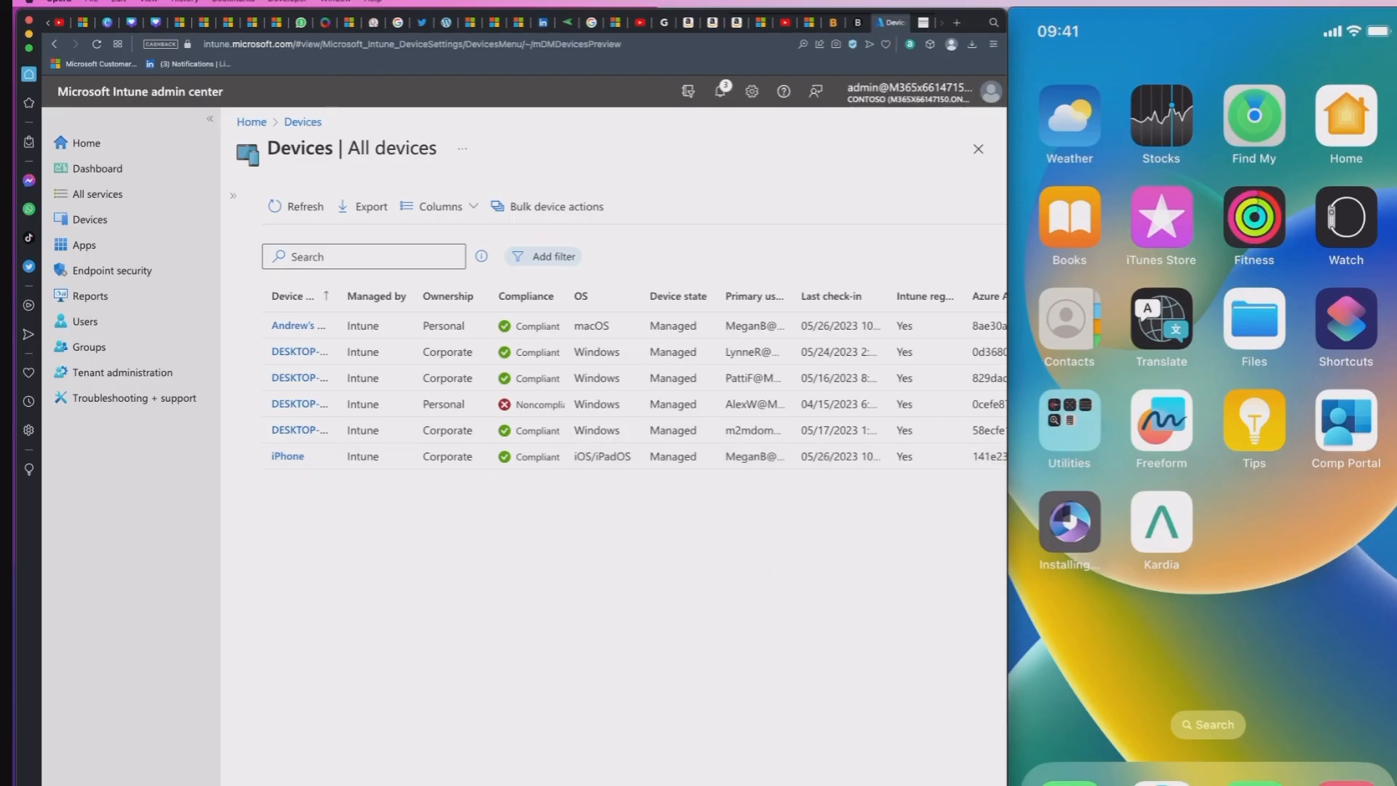
{"action": "scroll", "coordinate": [626, 331], "scroll_direction": "right", "scroll_amount": 5}
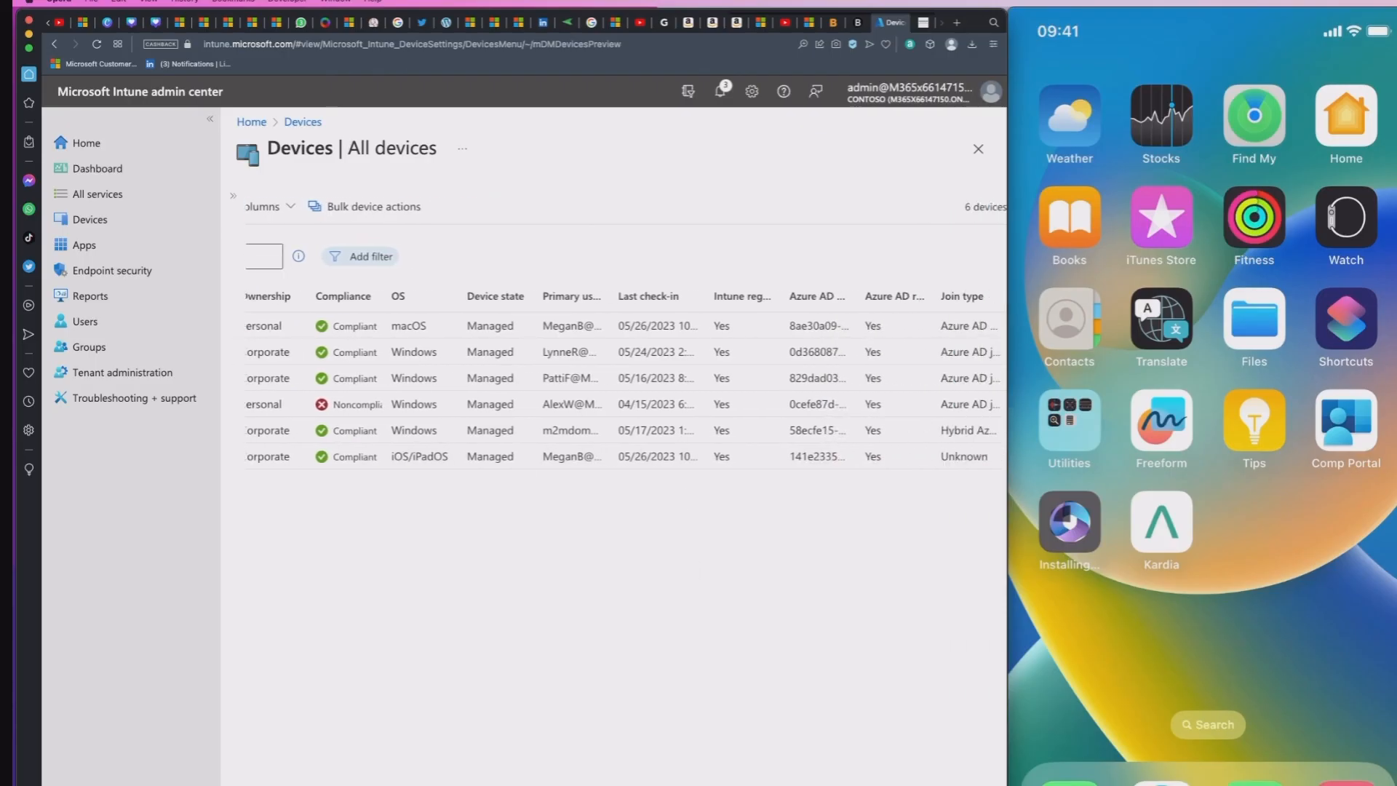
{"action": "scroll", "coordinate": [501, 535], "scroll_direction": "left", "scroll_amount": 5}
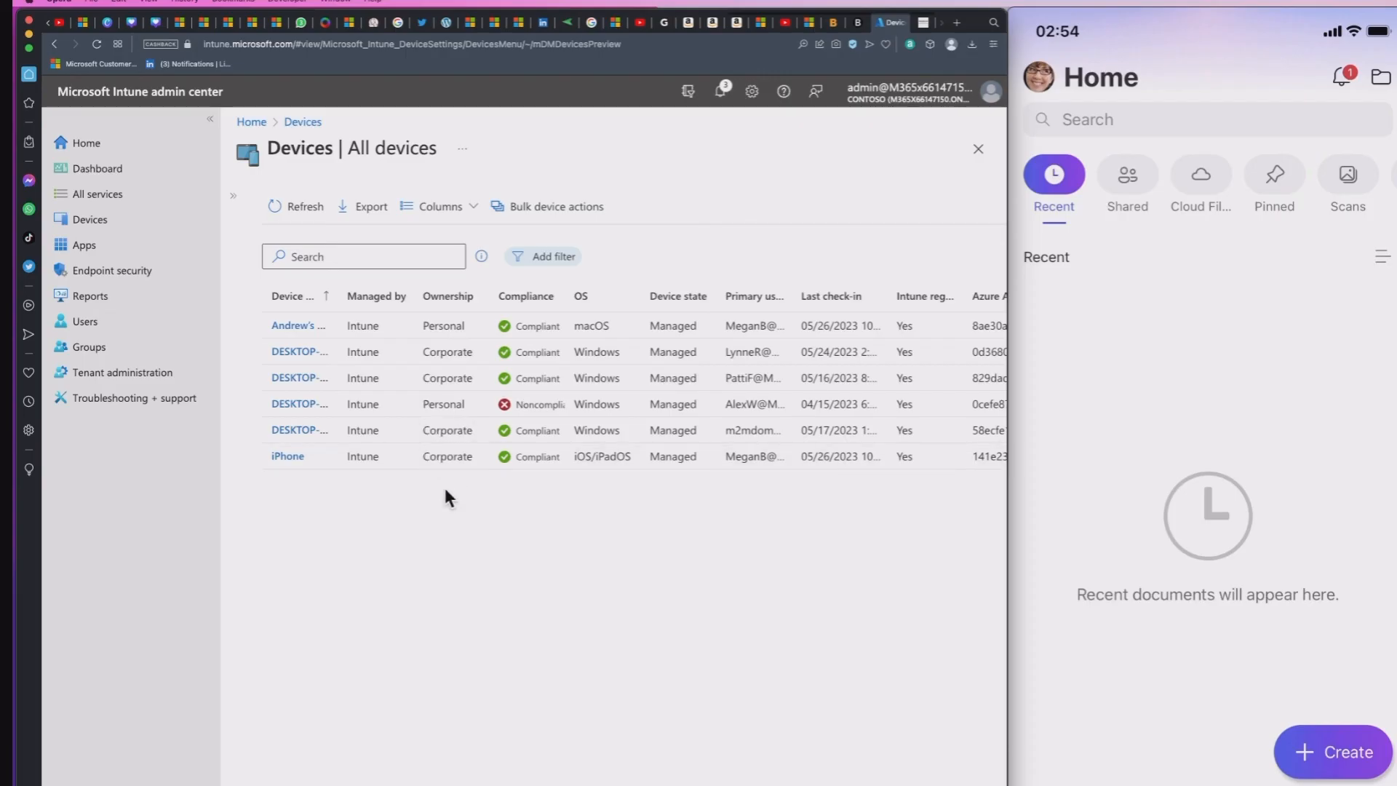
{"action": "left_click", "coordinate": [287, 457]}
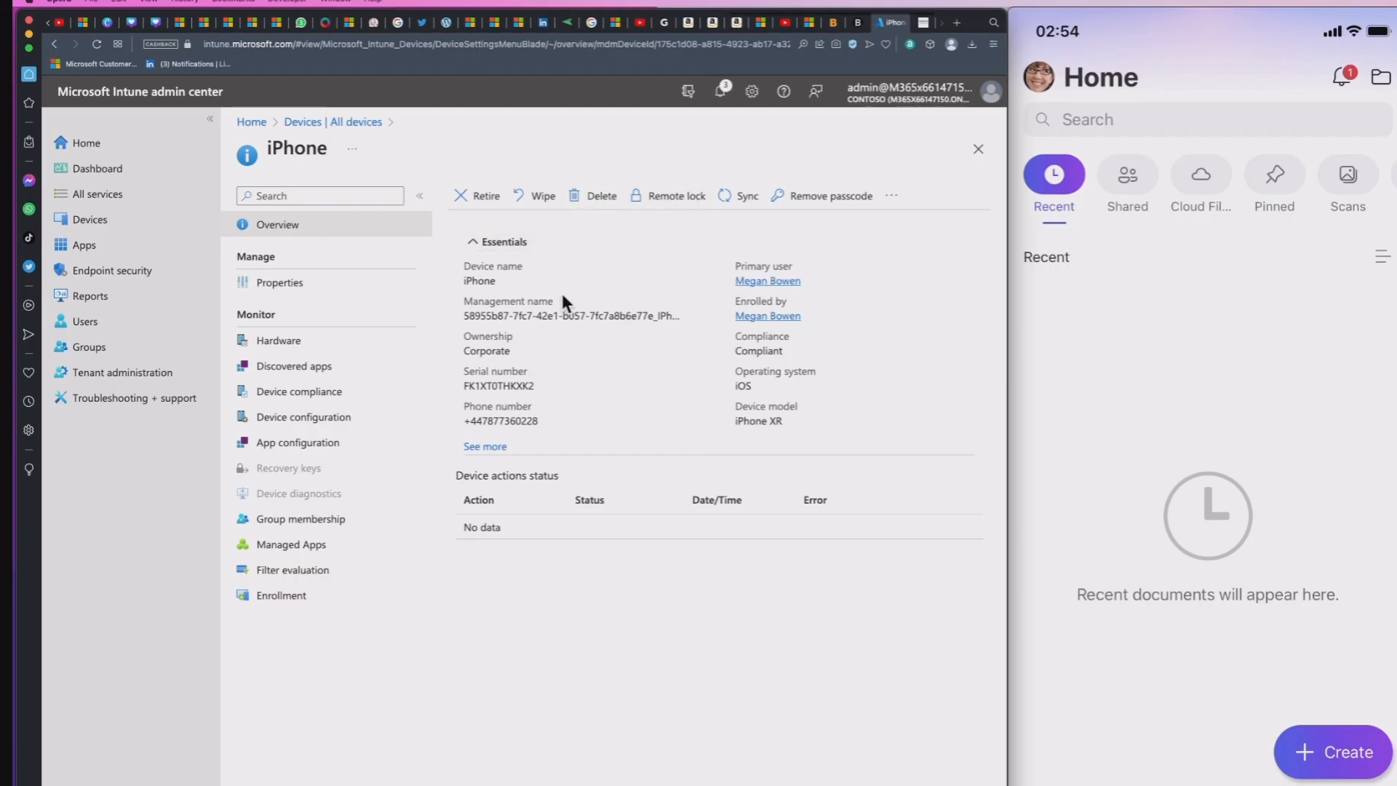
- Check the user install status and device install status of the Kardia app among the iOS/iPadOS apps
{"action": "left_click", "coordinate": [102, 251]}
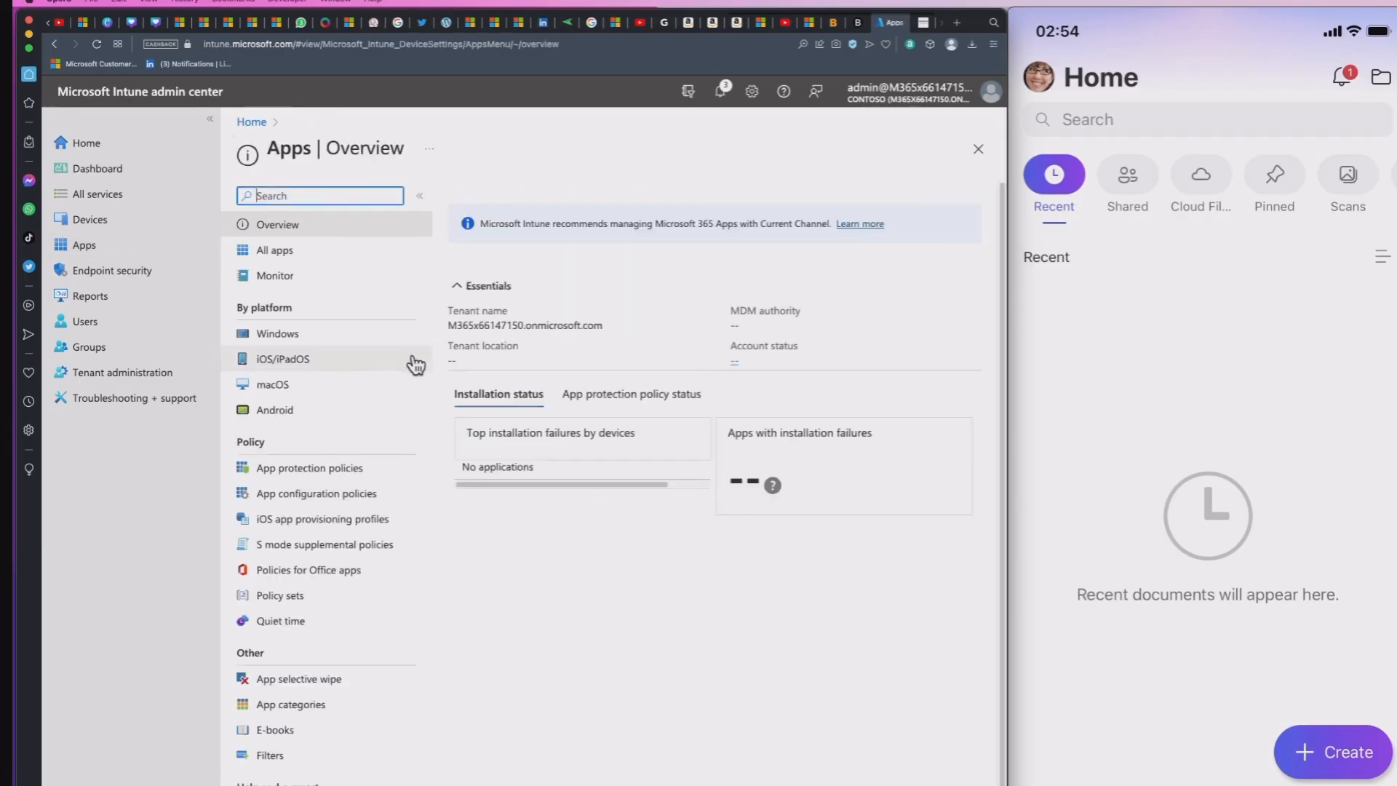
{"action": "left_click", "coordinate": [282, 361]}
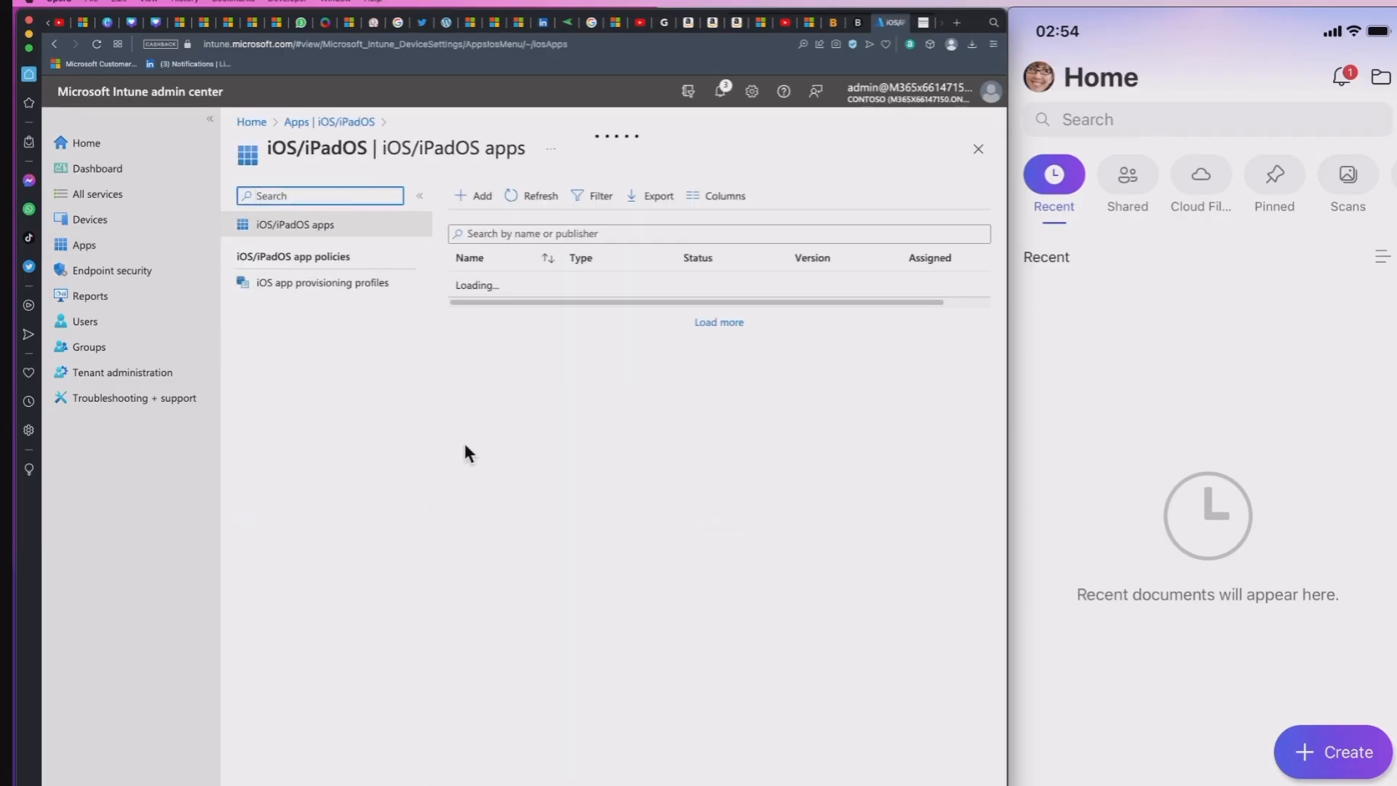
{"action": "left_click", "coordinate": [133, 245]}
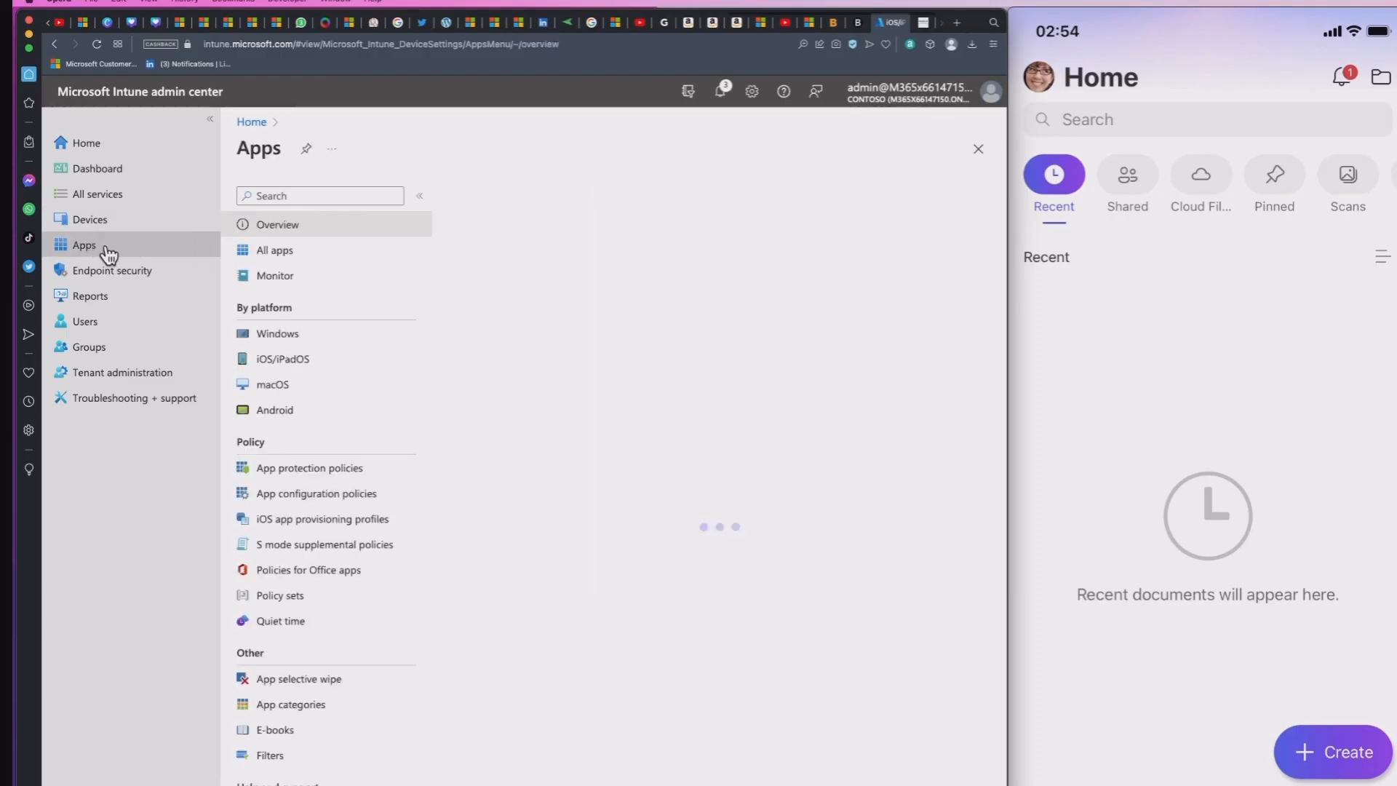
{"action": "left_click", "coordinate": [301, 362]}
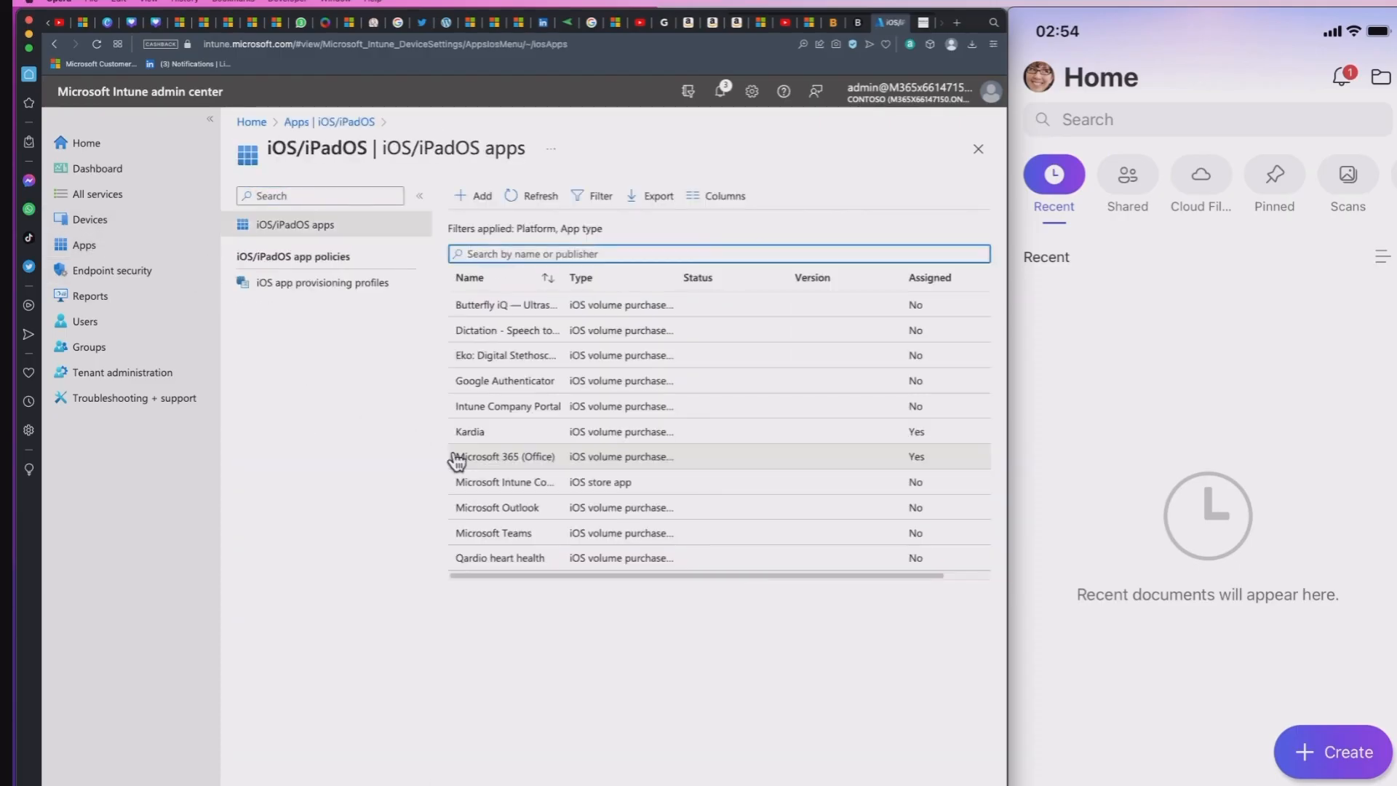
{"action": "left_click", "coordinate": [492, 434]}
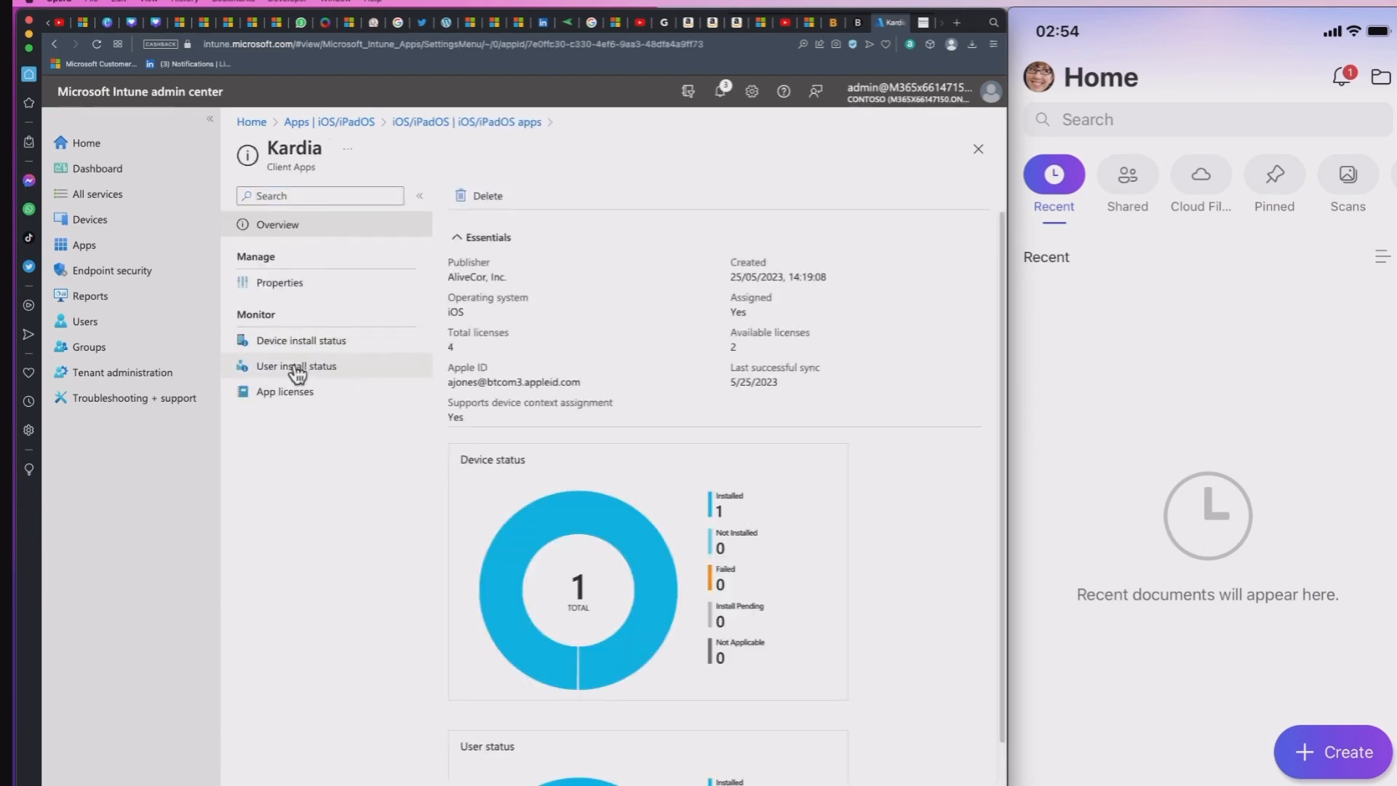
{"action": "left_click", "coordinate": [297, 370]}
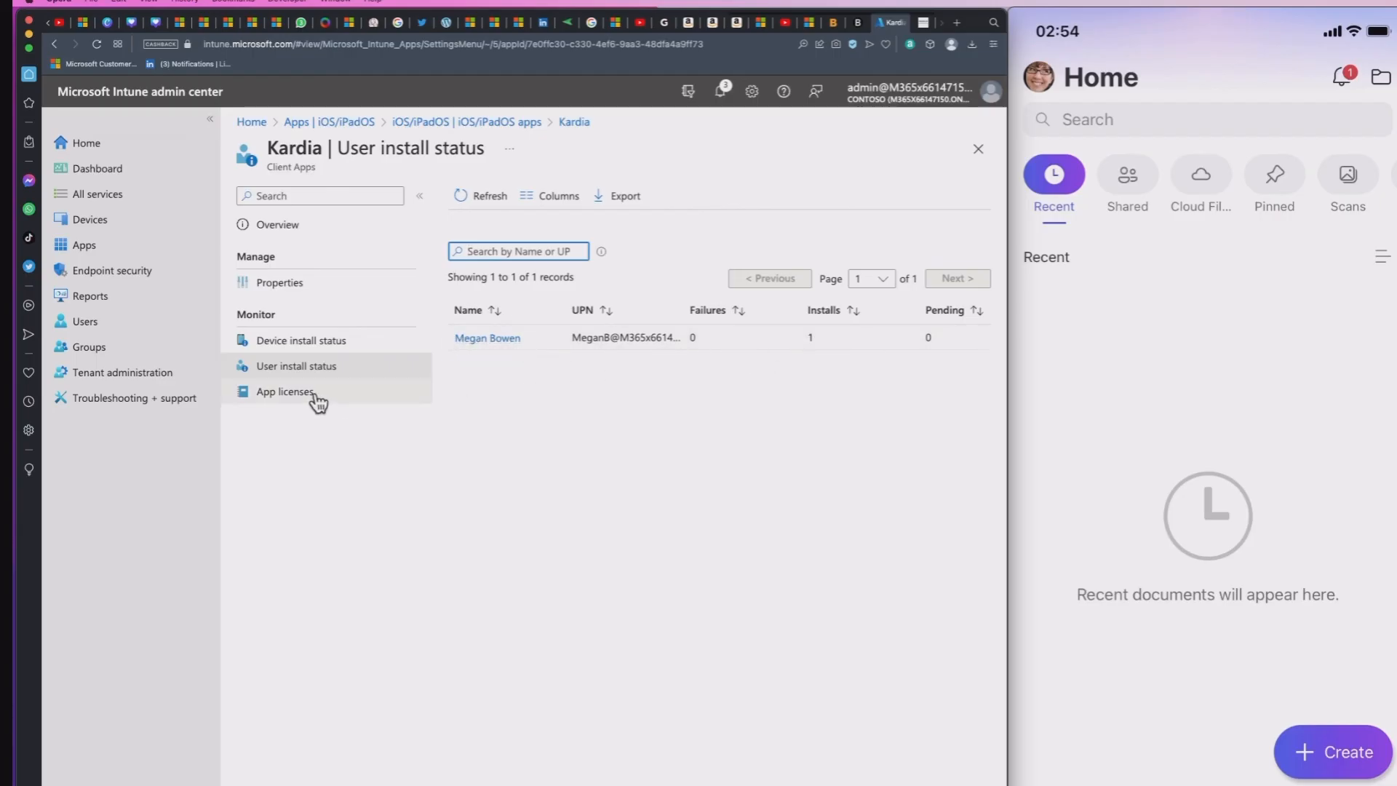
{"action": "left_click", "coordinate": [295, 345]}
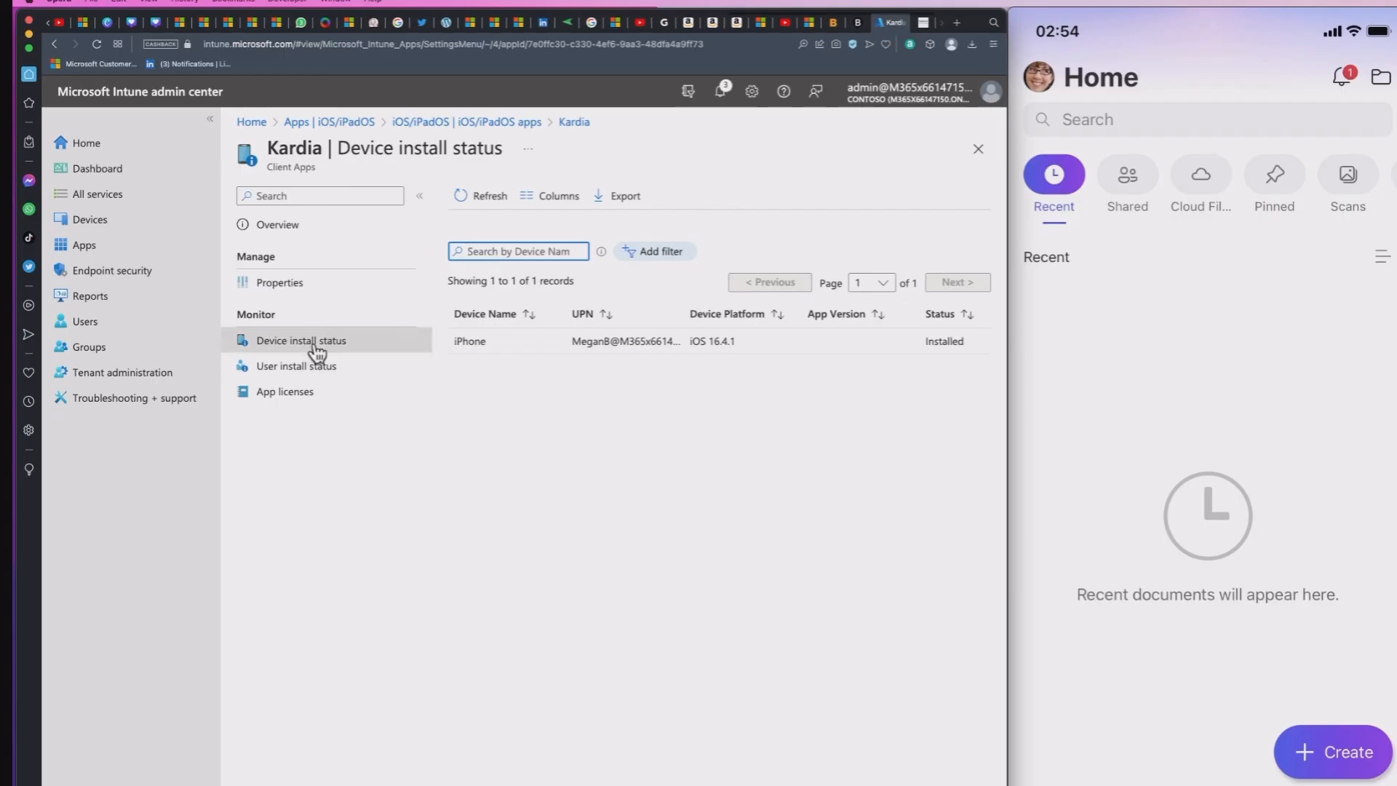
- Check the user install status and device install status of the Microsoft 365 (Office) iOS app
{"action": "left_click", "coordinate": [95, 248]}
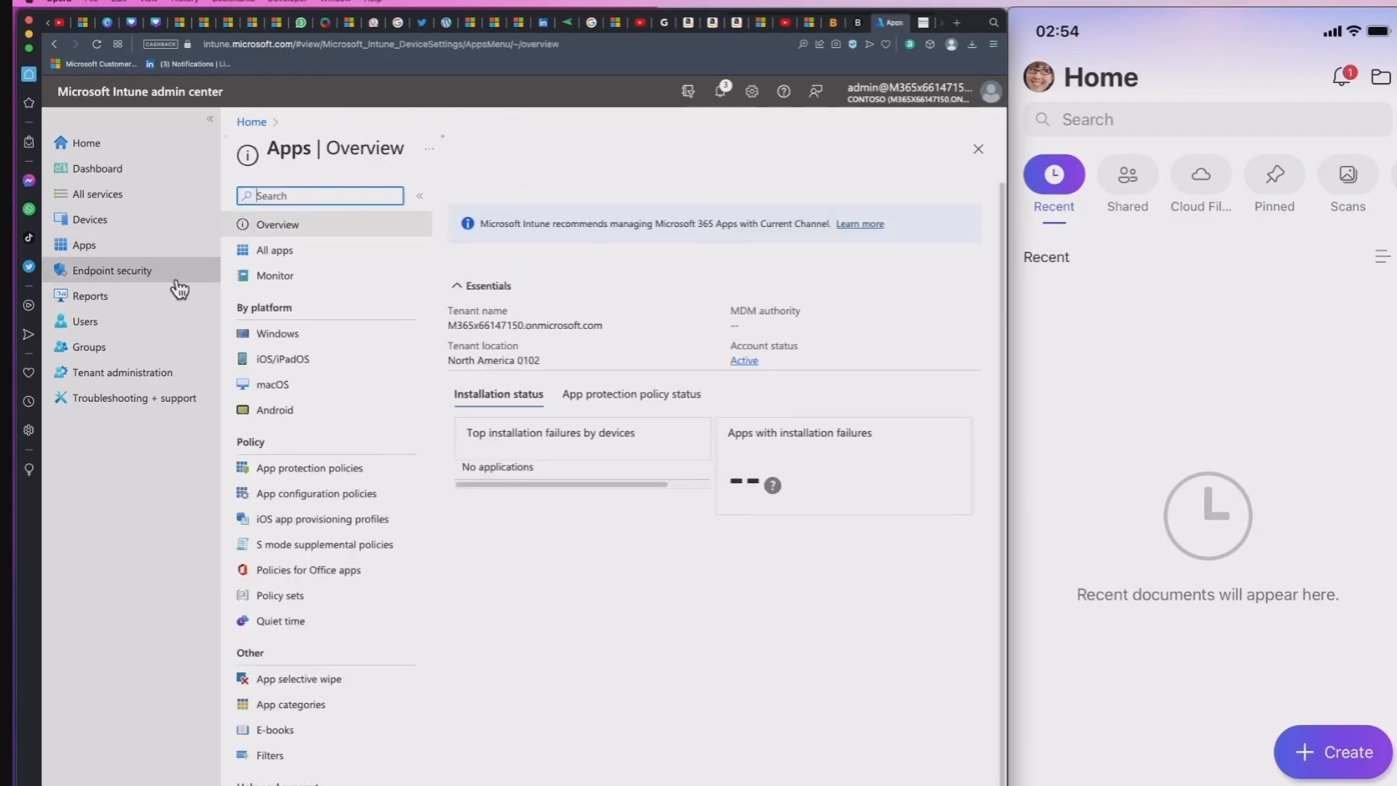
{"action": "left_click", "coordinate": [311, 360]}
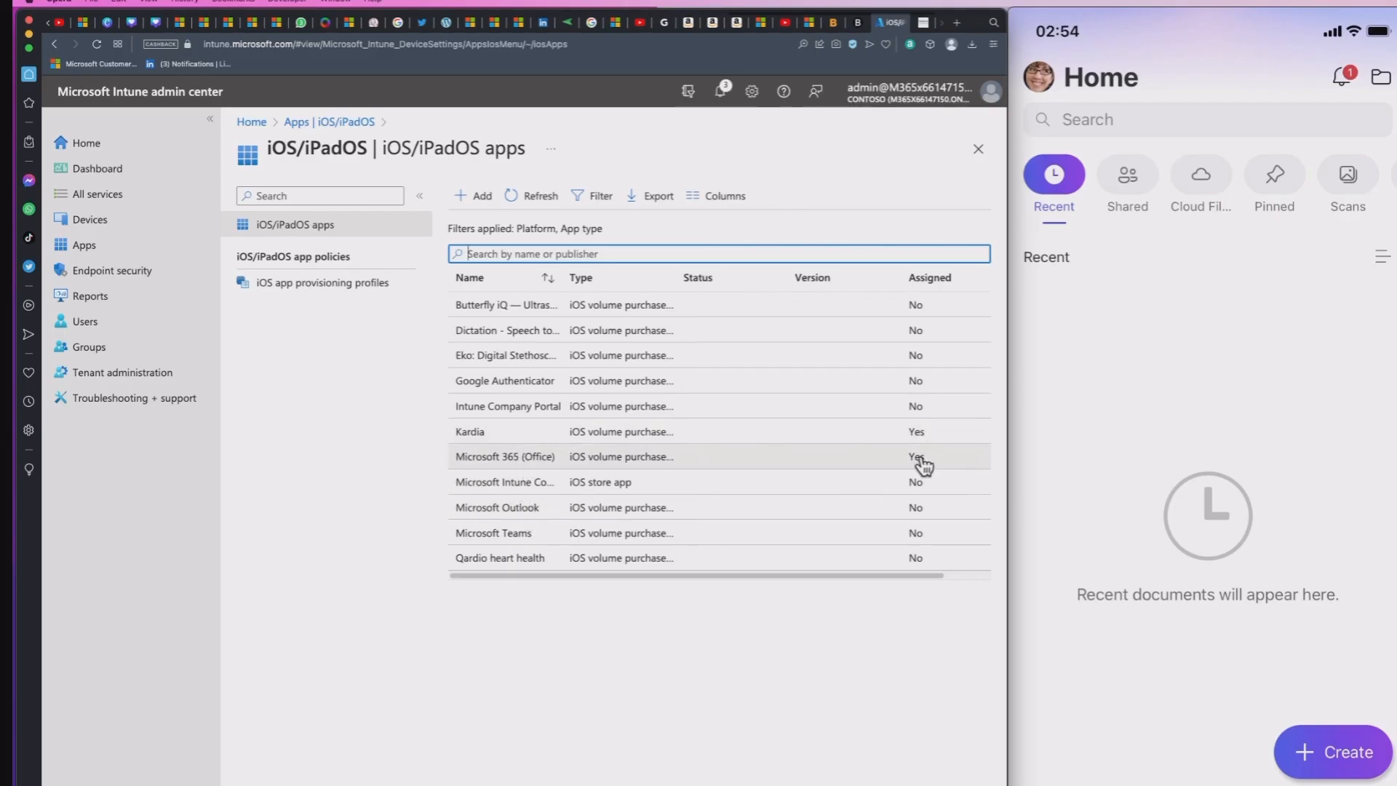
{"action": "left_click", "coordinate": [484, 460]}
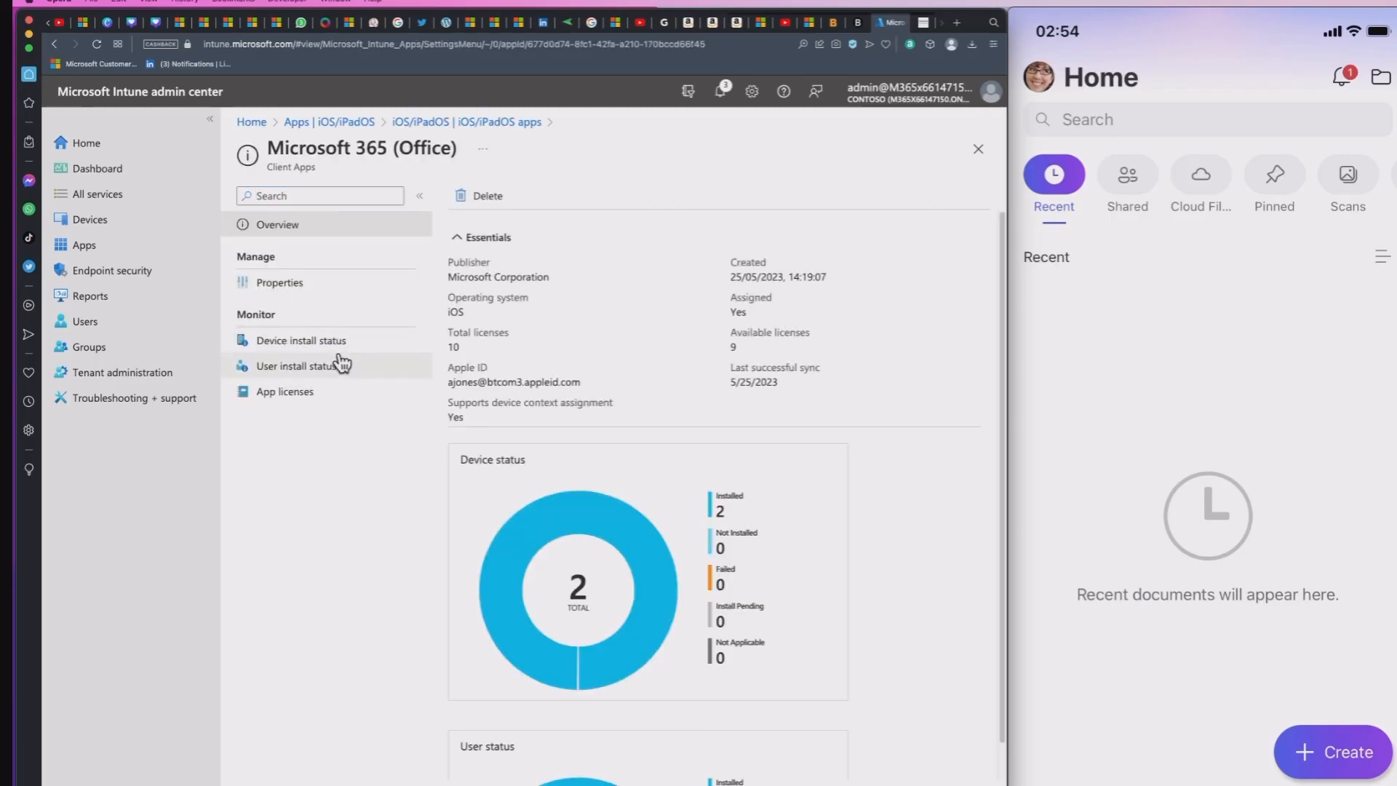
{"action": "left_click", "coordinate": [298, 367]}
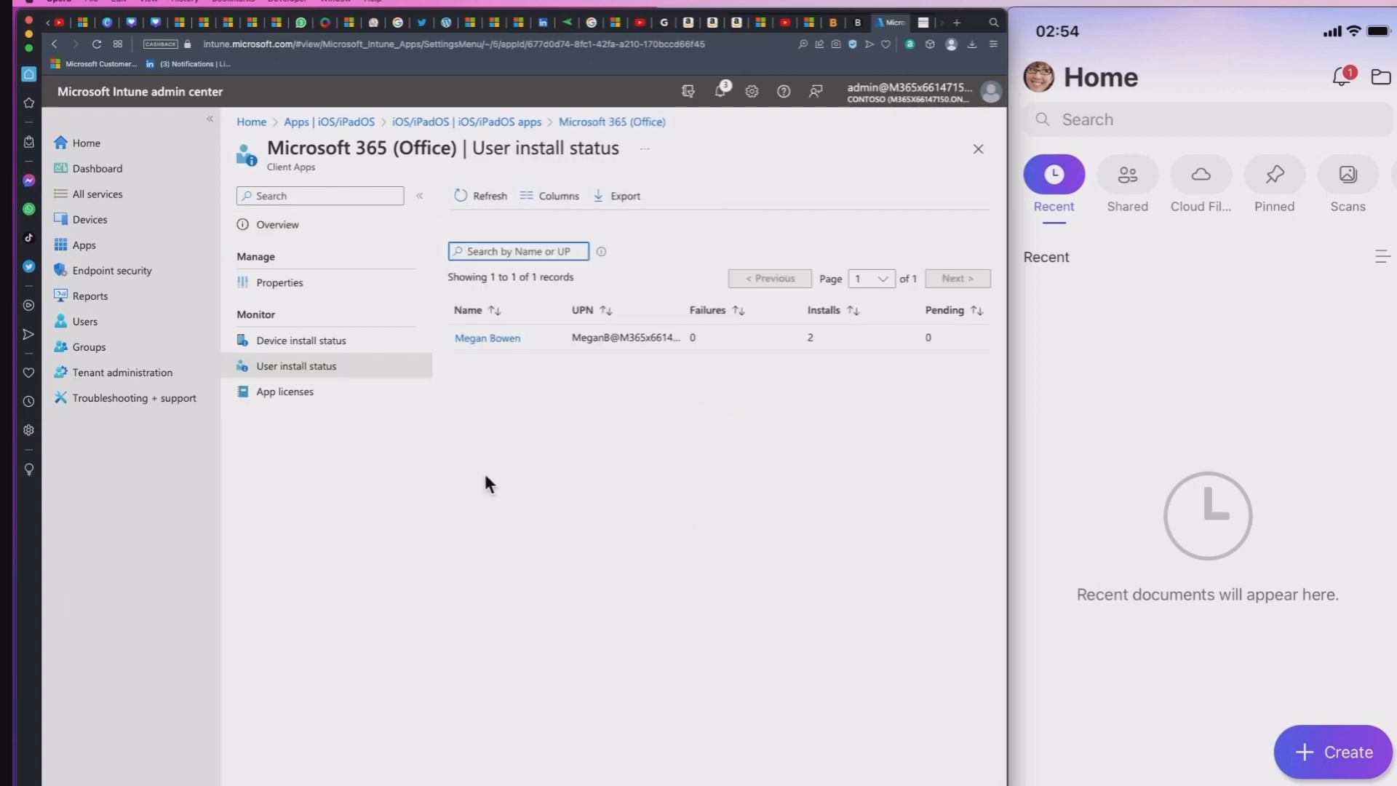
{"action": "left_click", "coordinate": [298, 342]}
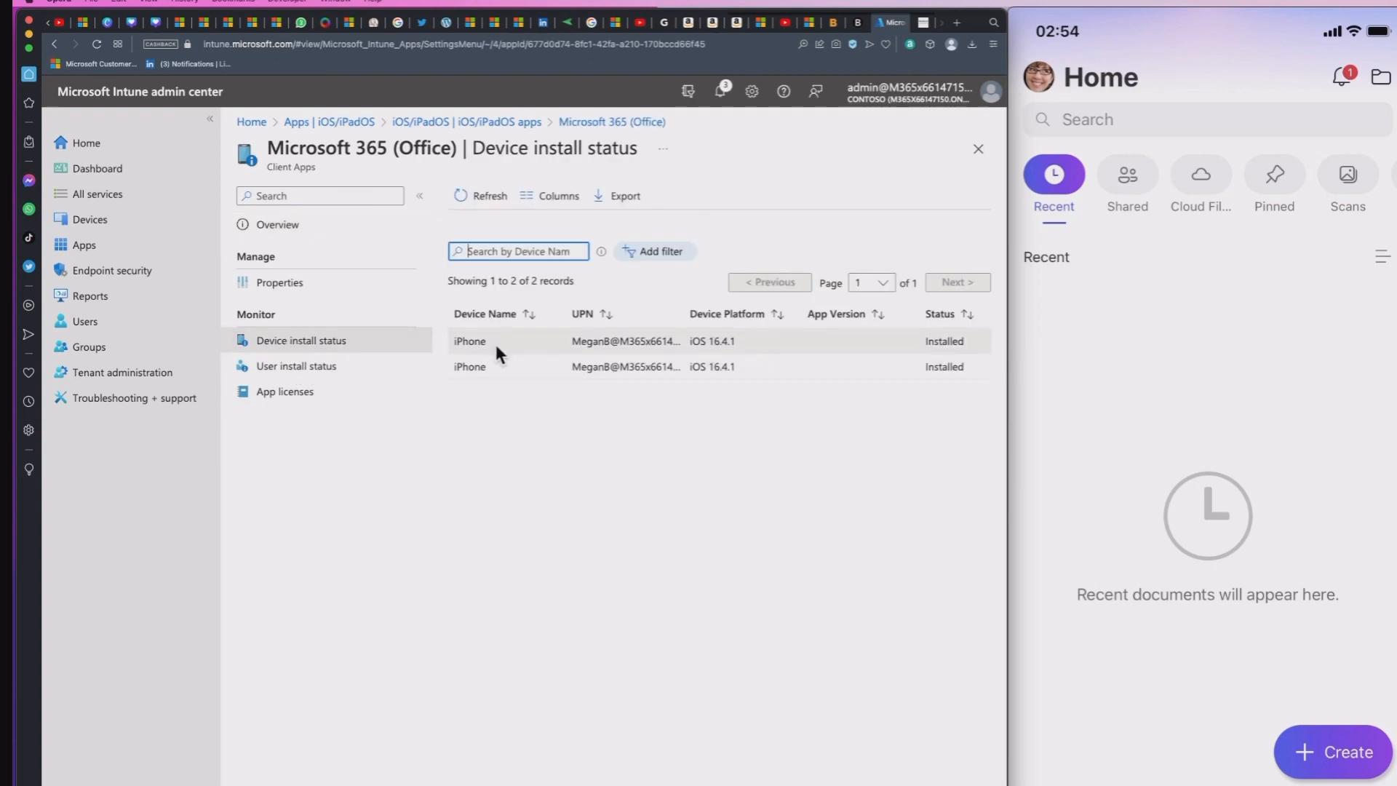